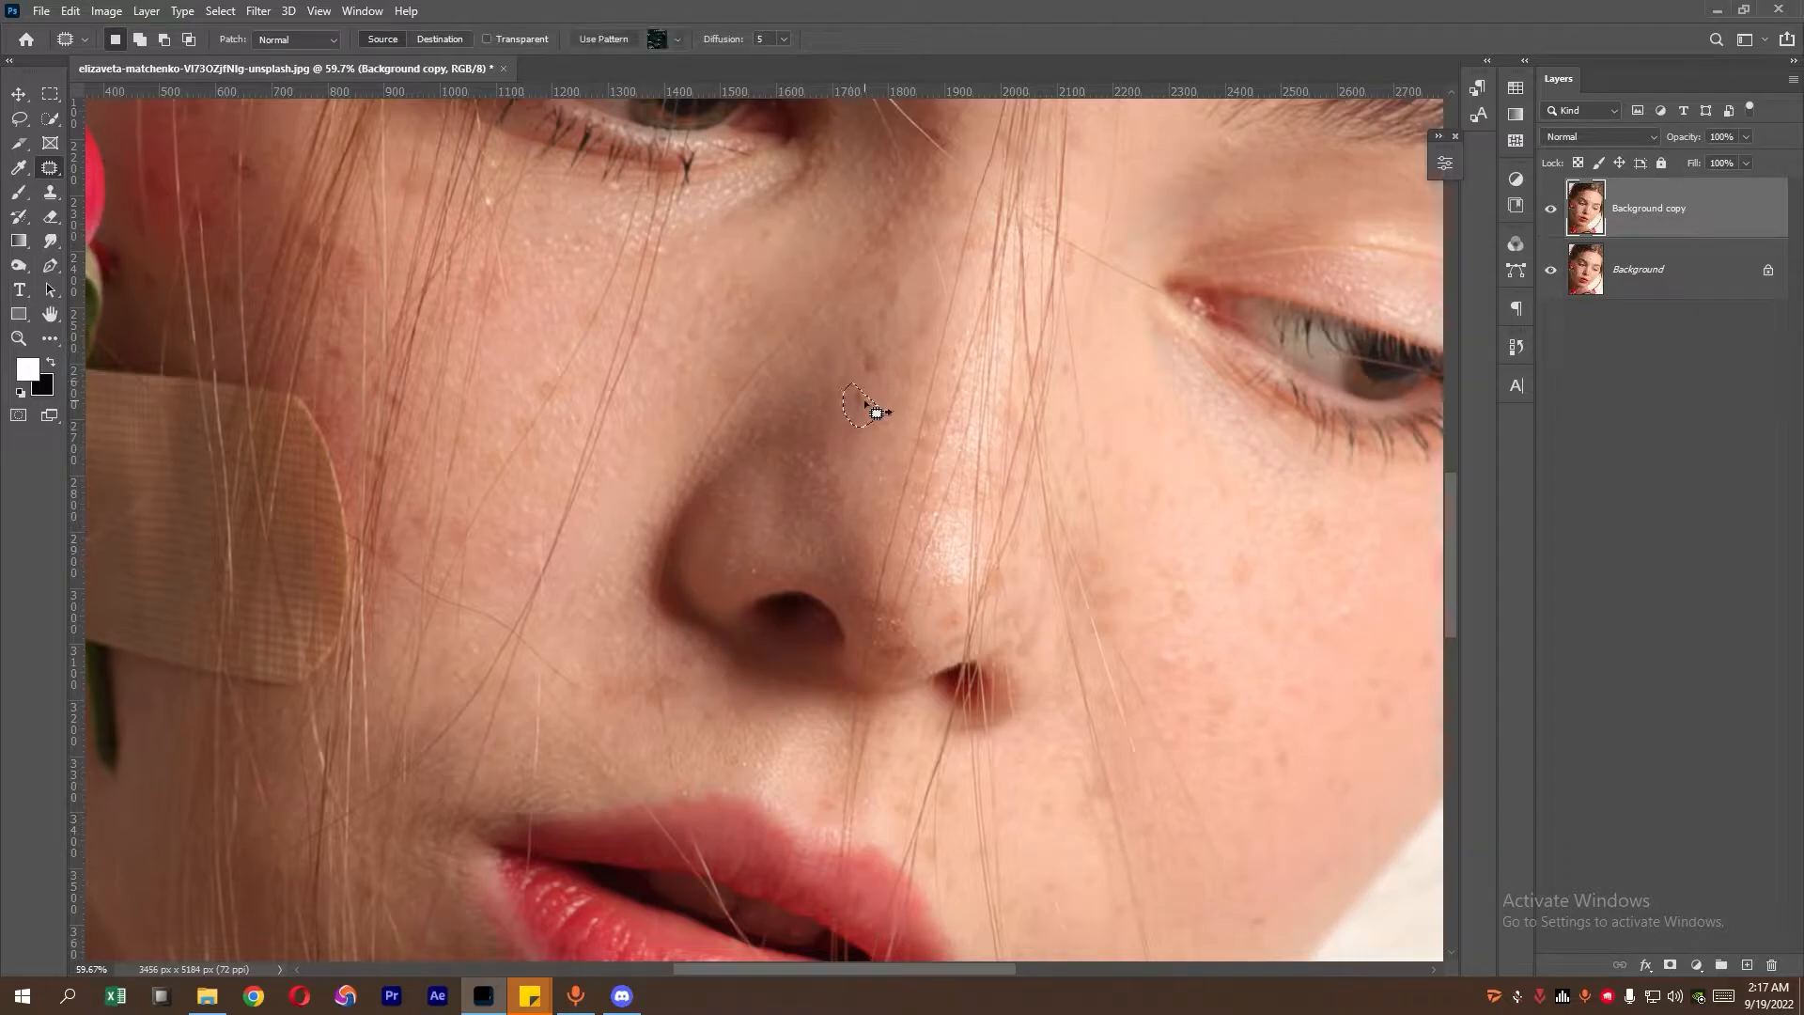
- Patch the small blemishes on the bridge of the nose with clean neighbouring skin
{"action": "left_click_drag", "start_coordinate": [888, 353], "coordinate": [874, 343]}
{"action": "left_click_drag", "start_coordinate": [872, 357], "coordinate": [887, 374]}
{"action": "left_click_drag", "start_coordinate": [923, 299], "coordinate": [615, 356]}
{"action": "mouse_move", "coordinate": [610, 358]}
{"action": "left_mouse_down"}
{"action": "mouse_move", "coordinate": [633, 347]}
{"action": "mouse_move", "coordinate": [632, 400]}
{"action": "left_mouse_up"}
{"action": "left_click", "coordinate": [637, 363]}
{"action": "left_click_drag", "start_coordinate": [635, 395], "coordinate": [646, 376]}
{"action": "left_click", "coordinate": [637, 372]}
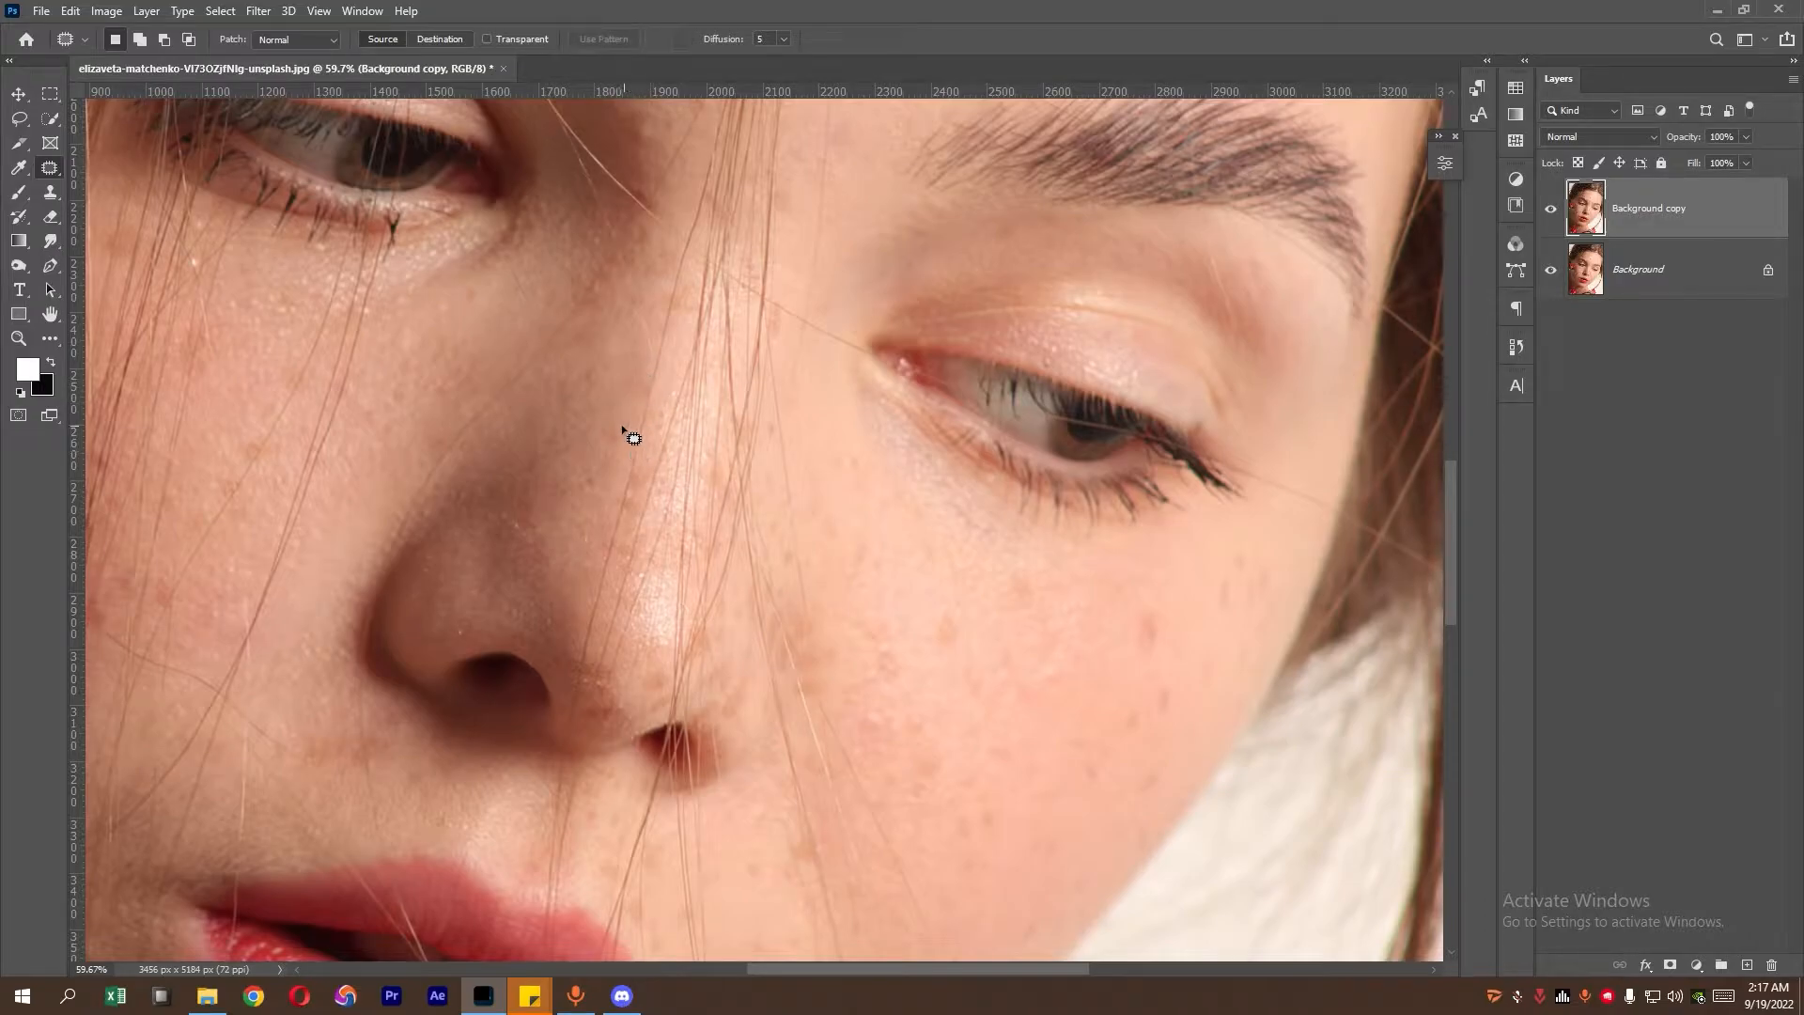
- Patch the blemishes beneath the nostril and beside the upper lip using smoother skin from the adjacent cheek
{"action": "left_click_drag", "start_coordinate": [871, 549], "coordinate": [573, 446]}
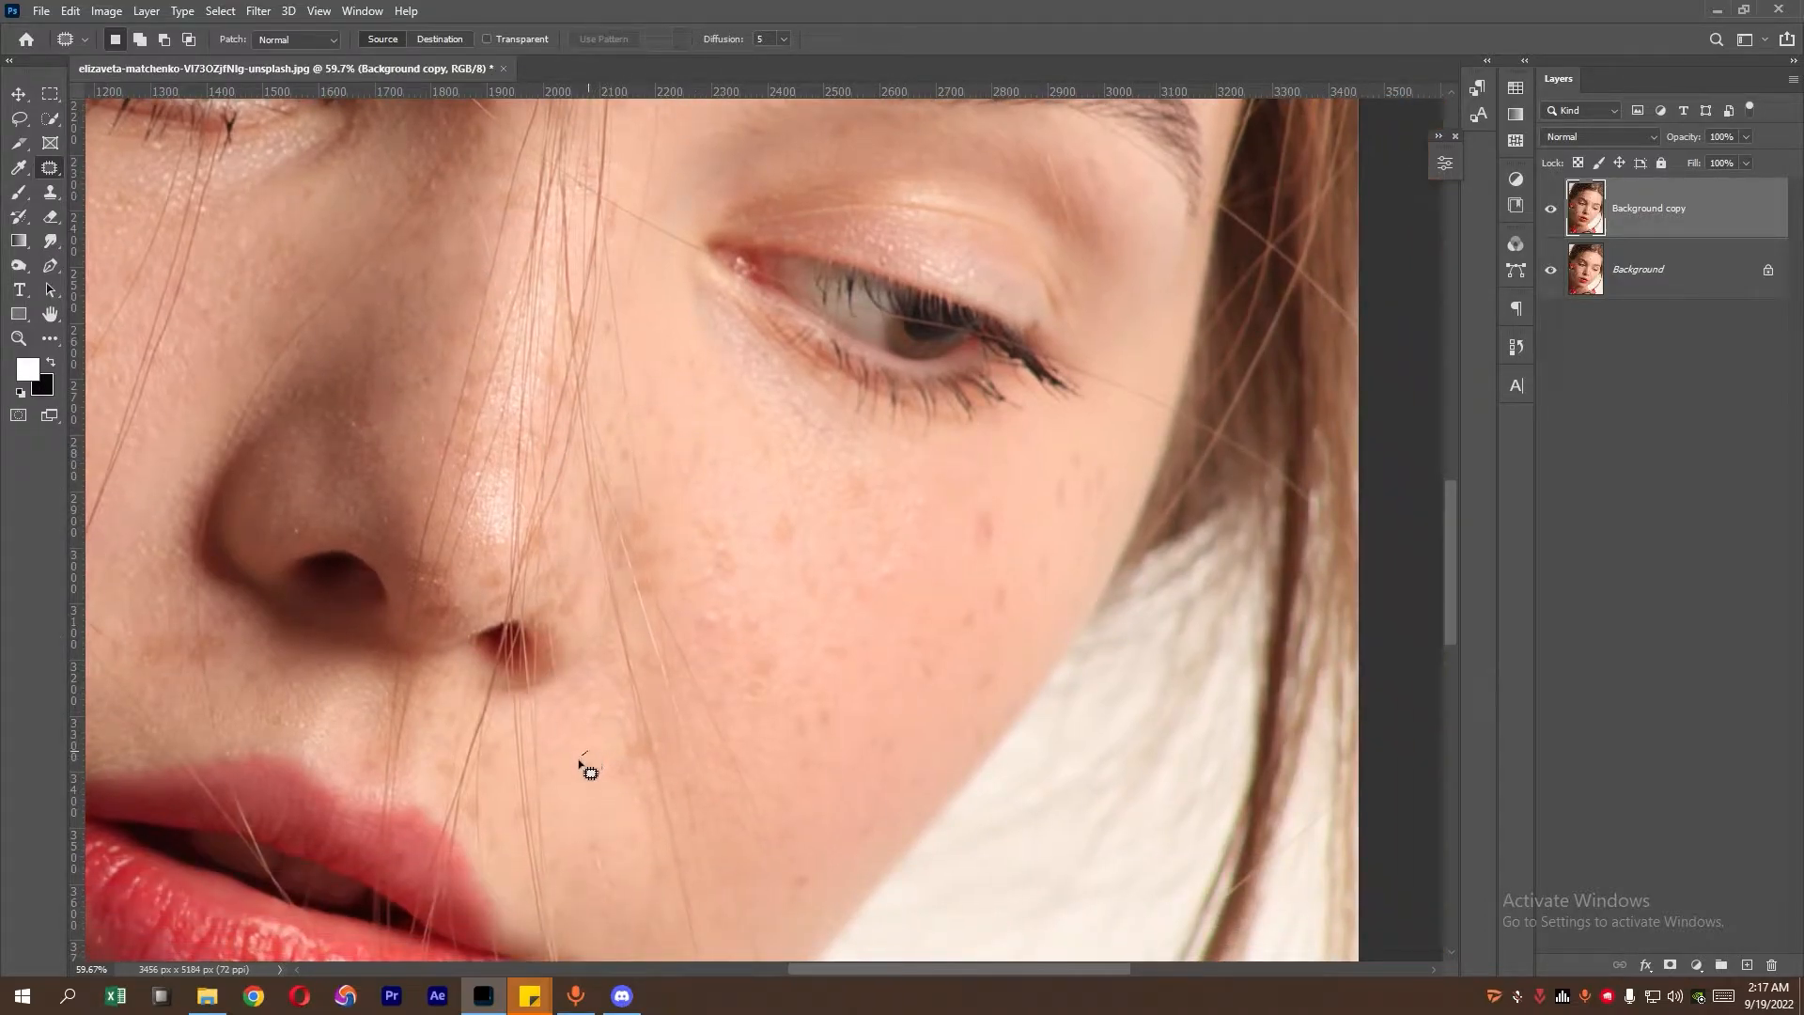
{"action": "left_click_drag", "start_coordinate": [605, 763], "coordinate": [649, 648]}
{"action": "mouse_move", "coordinate": [528, 680]}
{"action": "left_mouse_down"}
{"action": "mouse_move", "coordinate": [527, 718]}
{"action": "mouse_move", "coordinate": [568, 746]}
{"action": "mouse_move", "coordinate": [555, 713]}
{"action": "mouse_move", "coordinate": [637, 675]}
{"action": "left_mouse_up"}
{"action": "key", "text": "ctrl+d"}
{"action": "mouse_move", "coordinate": [505, 639]}
{"action": "left_mouse_down"}
{"action": "mouse_move", "coordinate": [512, 681]}
{"action": "mouse_move", "coordinate": [523, 644]}
{"action": "mouse_move", "coordinate": [627, 664]}
{"action": "left_mouse_up"}
{"action": "key", "text": "ctrl+d"}
- Patch the red blemishes on the shaded cheek beside the upper rose with cleaner skin nearby
{"action": "left_click_drag", "start_coordinate": [361, 585], "coordinate": [672, 618]}
{"action": "left_click_drag", "start_coordinate": [808, 624], "coordinate": [504, 578]}
{"action": "left_click_drag", "start_coordinate": [272, 548], "coordinate": [630, 606]}
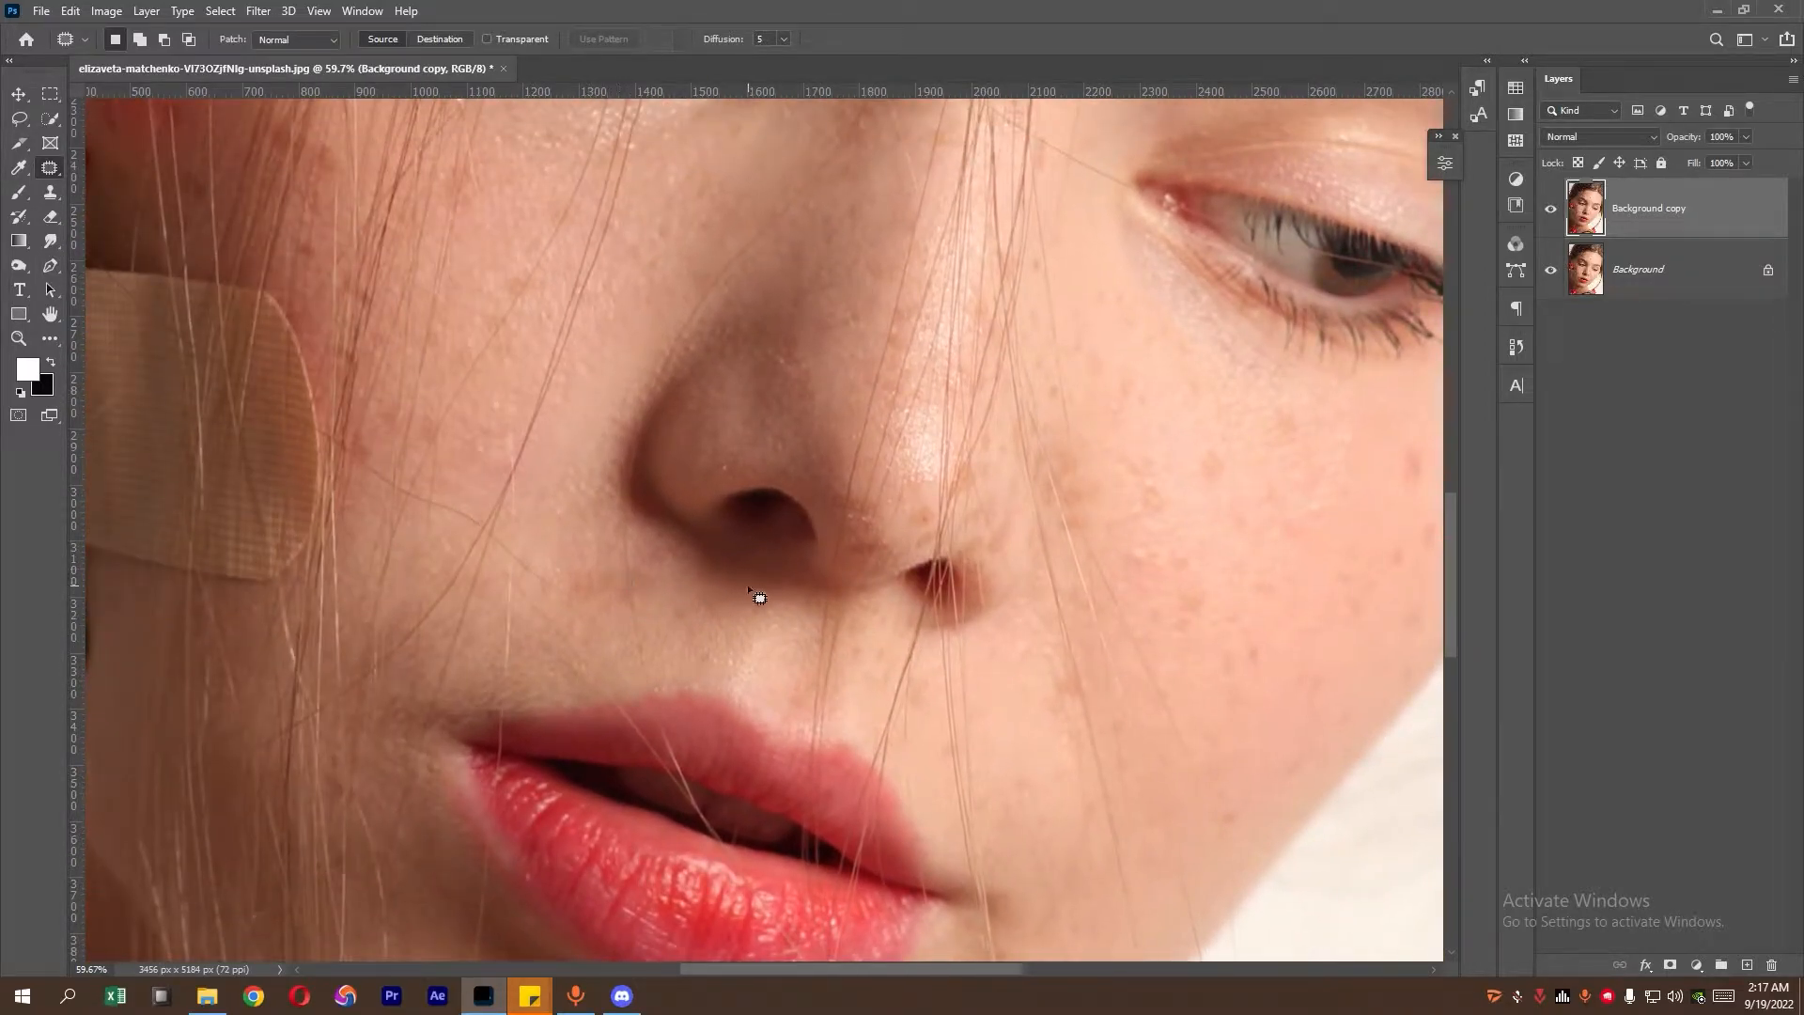
{"action": "left_click_drag", "start_coordinate": [576, 530], "coordinate": [741, 701]}
{"action": "left_click_drag", "start_coordinate": [730, 391], "coordinate": [1037, 654]}
{"action": "mouse_move", "coordinate": [803, 531]}
{"action": "left_mouse_down"}
{"action": "mouse_move", "coordinate": [845, 531]}
{"action": "mouse_move", "coordinate": [838, 485]}
{"action": "left_mouse_up"}
{"action": "key", "text": "ctrl+d"}
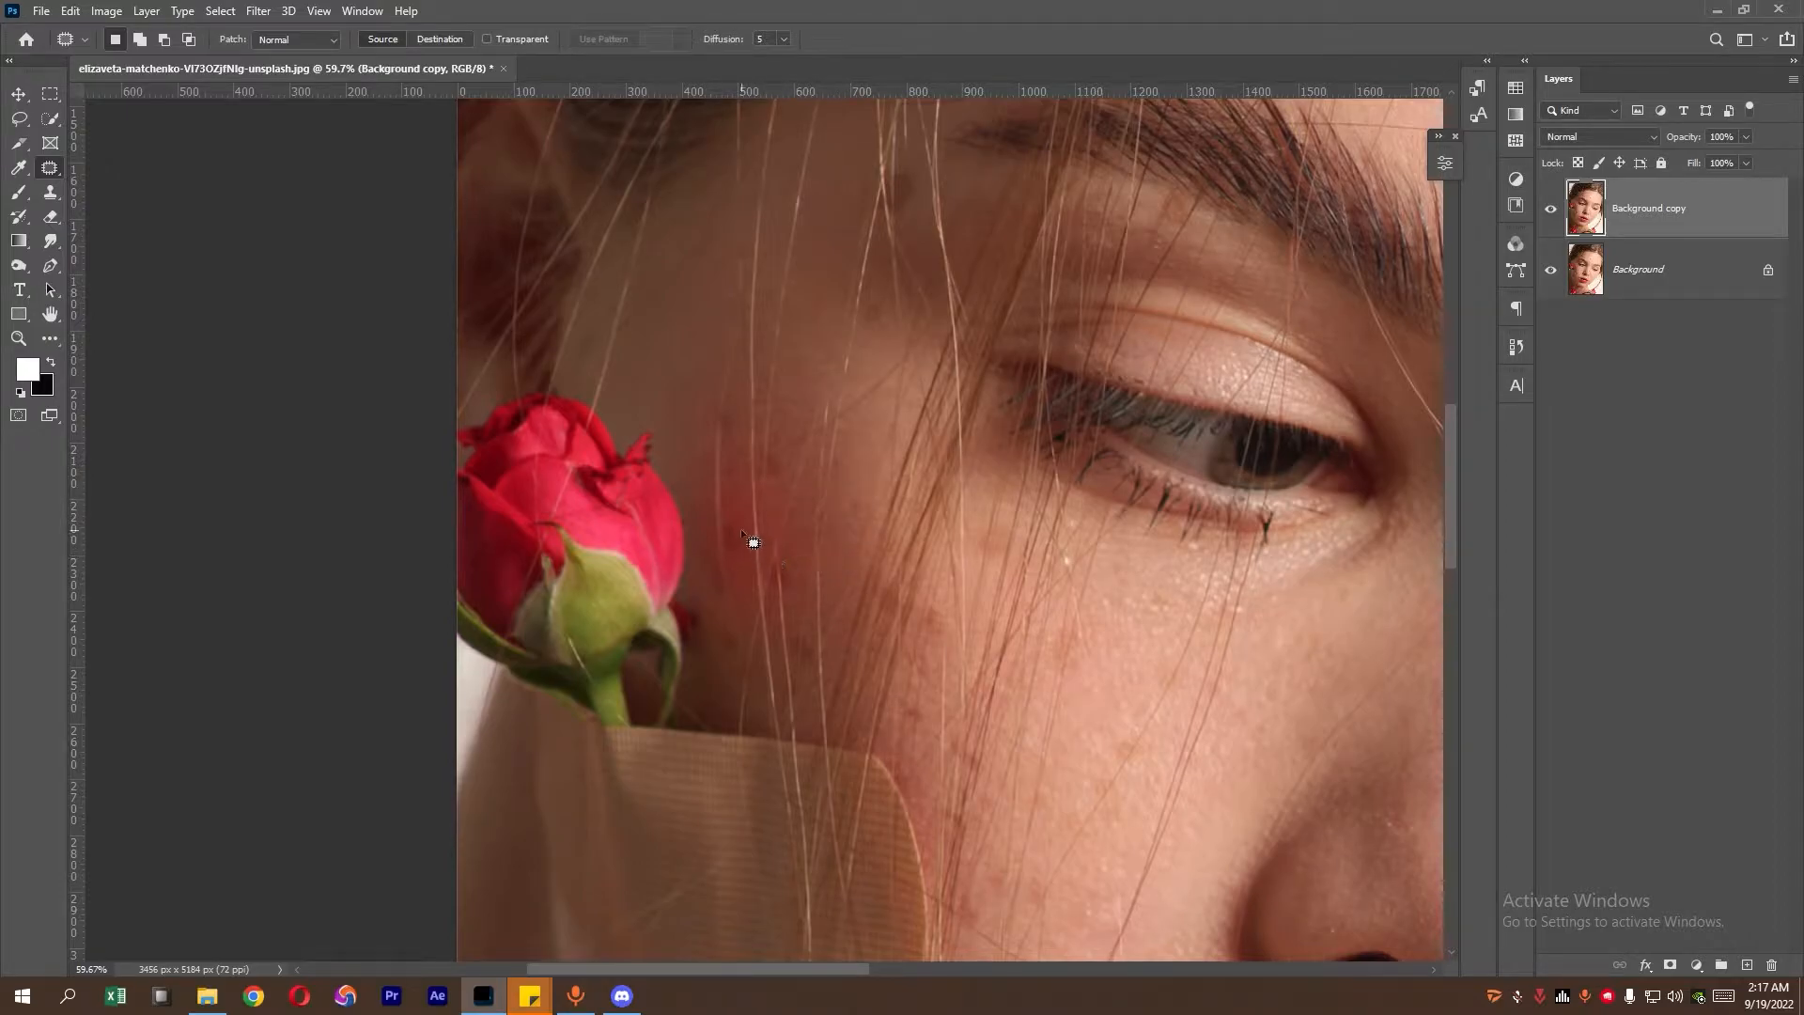
{"action": "left_click_drag", "start_coordinate": [736, 568], "coordinate": [729, 517]}
{"action": "left_click_drag", "start_coordinate": [731, 542], "coordinate": [743, 520]}
{"action": "key", "text": "ctrl+d"}
- Patch the remaining spots on the shaded cheek between the eye and the tape, sampling skin just above each spot
{"action": "left_click_drag", "start_coordinate": [773, 592], "coordinate": [567, 448]}
{"action": "mouse_move", "coordinate": [715, 487]}
{"action": "left_mouse_down"}
{"action": "mouse_move", "coordinate": [744, 461]}
{"action": "mouse_move", "coordinate": [728, 457]}
{"action": "left_mouse_up"}
{"action": "left_click_drag", "start_coordinate": [738, 471], "coordinate": [746, 443]}
{"action": "key", "text": "ctrl+d"}
{"action": "left_click_drag", "start_coordinate": [785, 545], "coordinate": [662, 506]}
{"action": "mouse_move", "coordinate": [853, 463]}
{"action": "left_mouse_down"}
{"action": "mouse_move", "coordinate": [777, 429]}
{"action": "mouse_move", "coordinate": [811, 501]}
{"action": "mouse_move", "coordinate": [838, 389]}
{"action": "mouse_move", "coordinate": [840, 435]}
{"action": "mouse_move", "coordinate": [874, 466]}
{"action": "mouse_move", "coordinate": [852, 425]}
{"action": "left_mouse_up"}
{"action": "key", "text": "ctrl+d"}
{"action": "left_click_drag", "start_coordinate": [861, 442], "coordinate": [874, 400]}
{"action": "key", "text": "ctrl+d"}
- Patch the dark marks on the forehead above the eyebrow on the shaded side of the face
{"action": "mouse_move", "coordinate": [605, 265]}
{"action": "left_mouse_down"}
{"action": "mouse_move", "coordinate": [667, 307]}
{"action": "mouse_move", "coordinate": [616, 257]}
{"action": "left_mouse_up"}
{"action": "left_click_drag", "start_coordinate": [635, 290], "coordinate": [664, 252]}
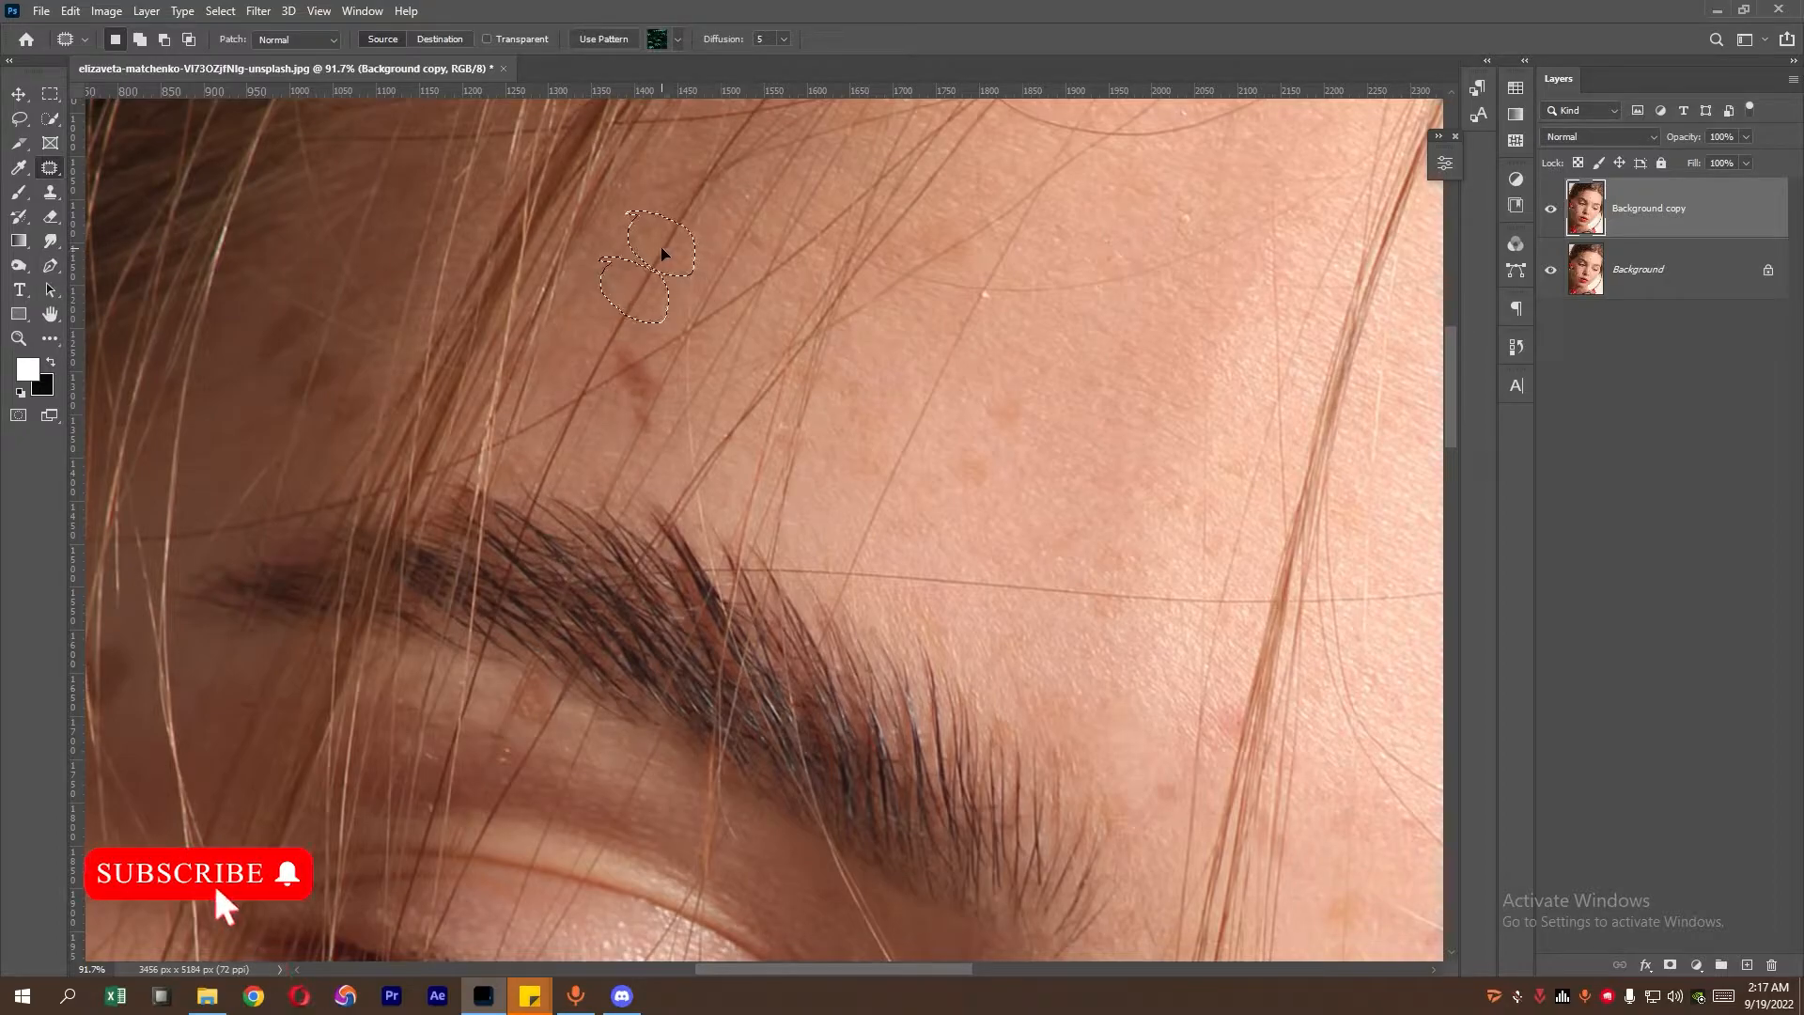
{"action": "key", "text": "ctrl+d"}
{"action": "mouse_move", "coordinate": [620, 347]}
{"action": "left_mouse_down"}
{"action": "mouse_move", "coordinate": [632, 435]}
{"action": "mouse_move", "coordinate": [669, 430]}
{"action": "mouse_move", "coordinate": [675, 369]}
{"action": "mouse_move", "coordinate": [616, 345]}
{"action": "mouse_move", "coordinate": [678, 312]}
{"action": "left_mouse_up"}
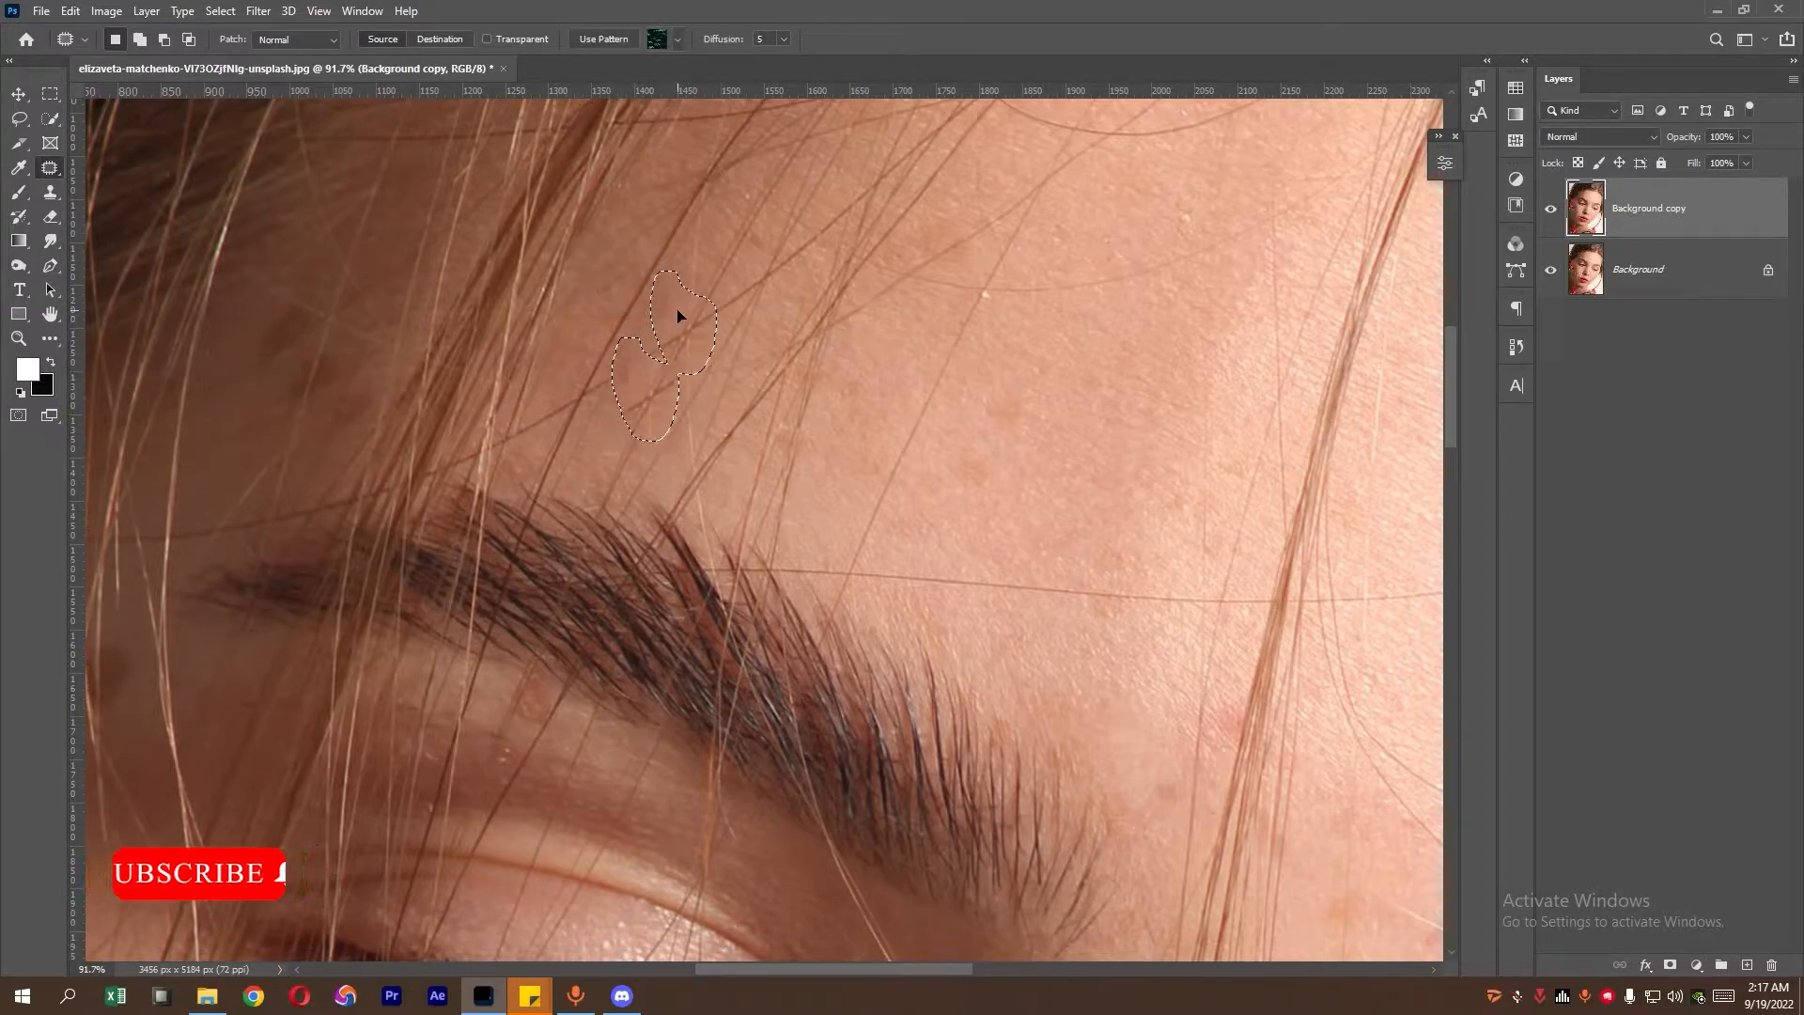
{"action": "key", "text": "ctrl+d"}
{"action": "mouse_move", "coordinate": [844, 442]}
{"action": "left_mouse_down"}
{"action": "mouse_move", "coordinate": [810, 449]}
{"action": "mouse_move", "coordinate": [910, 455]}
{"action": "mouse_move", "coordinate": [1026, 400]}
{"action": "mouse_move", "coordinate": [1033, 369]}
{"action": "left_mouse_up"}
{"action": "key", "text": "ctrl+d"}
- Patch the blemishes across the centre of the forehead using clear skin next to them
{"action": "left_click_drag", "start_coordinate": [913, 389], "coordinate": [444, 409]}
{"action": "left_click_drag", "start_coordinate": [706, 481], "coordinate": [673, 492]}
{"action": "left_click_drag", "start_coordinate": [745, 601], "coordinate": [584, 470]}
{"action": "mouse_move", "coordinate": [660, 392]}
{"action": "left_mouse_down"}
{"action": "mouse_move", "coordinate": [696, 463]}
{"action": "mouse_move", "coordinate": [789, 483]}
{"action": "mouse_move", "coordinate": [684, 381]}
{"action": "mouse_move", "coordinate": [873, 406]}
{"action": "mouse_move", "coordinate": [880, 364]}
{"action": "left_mouse_up"}
{"action": "key", "text": "ctrl+d"}
{"action": "key", "text": "ctrl+d"}
{"action": "mouse_move", "coordinate": [753, 309]}
{"action": "left_mouse_down"}
{"action": "mouse_move", "coordinate": [761, 386]}
{"action": "mouse_move", "coordinate": [757, 312]}
{"action": "left_mouse_up"}
{"action": "left_click_drag", "start_coordinate": [756, 357], "coordinate": [805, 364]}
{"action": "key", "text": "ctrl+d"}
- Patch the remaining small spots on the brighter part of the forehead with adjacent clear skin
{"action": "mouse_move", "coordinate": [720, 403]}
{"action": "left_mouse_down"}
{"action": "mouse_move", "coordinate": [757, 448]}
{"action": "mouse_move", "coordinate": [728, 405]}
{"action": "left_mouse_up"}
{"action": "left_click_drag", "start_coordinate": [733, 432], "coordinate": [843, 328]}
{"action": "key", "text": "ctrl+d"}
{"action": "mouse_move", "coordinate": [807, 229]}
{"action": "left_mouse_down"}
{"action": "mouse_move", "coordinate": [755, 259]}
{"action": "mouse_move", "coordinate": [826, 246]}
{"action": "left_mouse_up"}
{"action": "left_click_drag", "start_coordinate": [826, 267], "coordinate": [870, 307]}
{"action": "key", "text": "ctrl+d"}
{"action": "left_click_drag", "start_coordinate": [843, 203], "coordinate": [893, 214]}
{"action": "left_click_drag", "start_coordinate": [893, 221], "coordinate": [898, 262]}
{"action": "key", "text": "ctrl+d"}
- Patch the freckles on the bright cheek below the eye with smoother skin beside them
{"action": "key", "text": "space"}
{"action": "left_click_drag", "start_coordinate": [723, 369], "coordinate": [897, 371]}
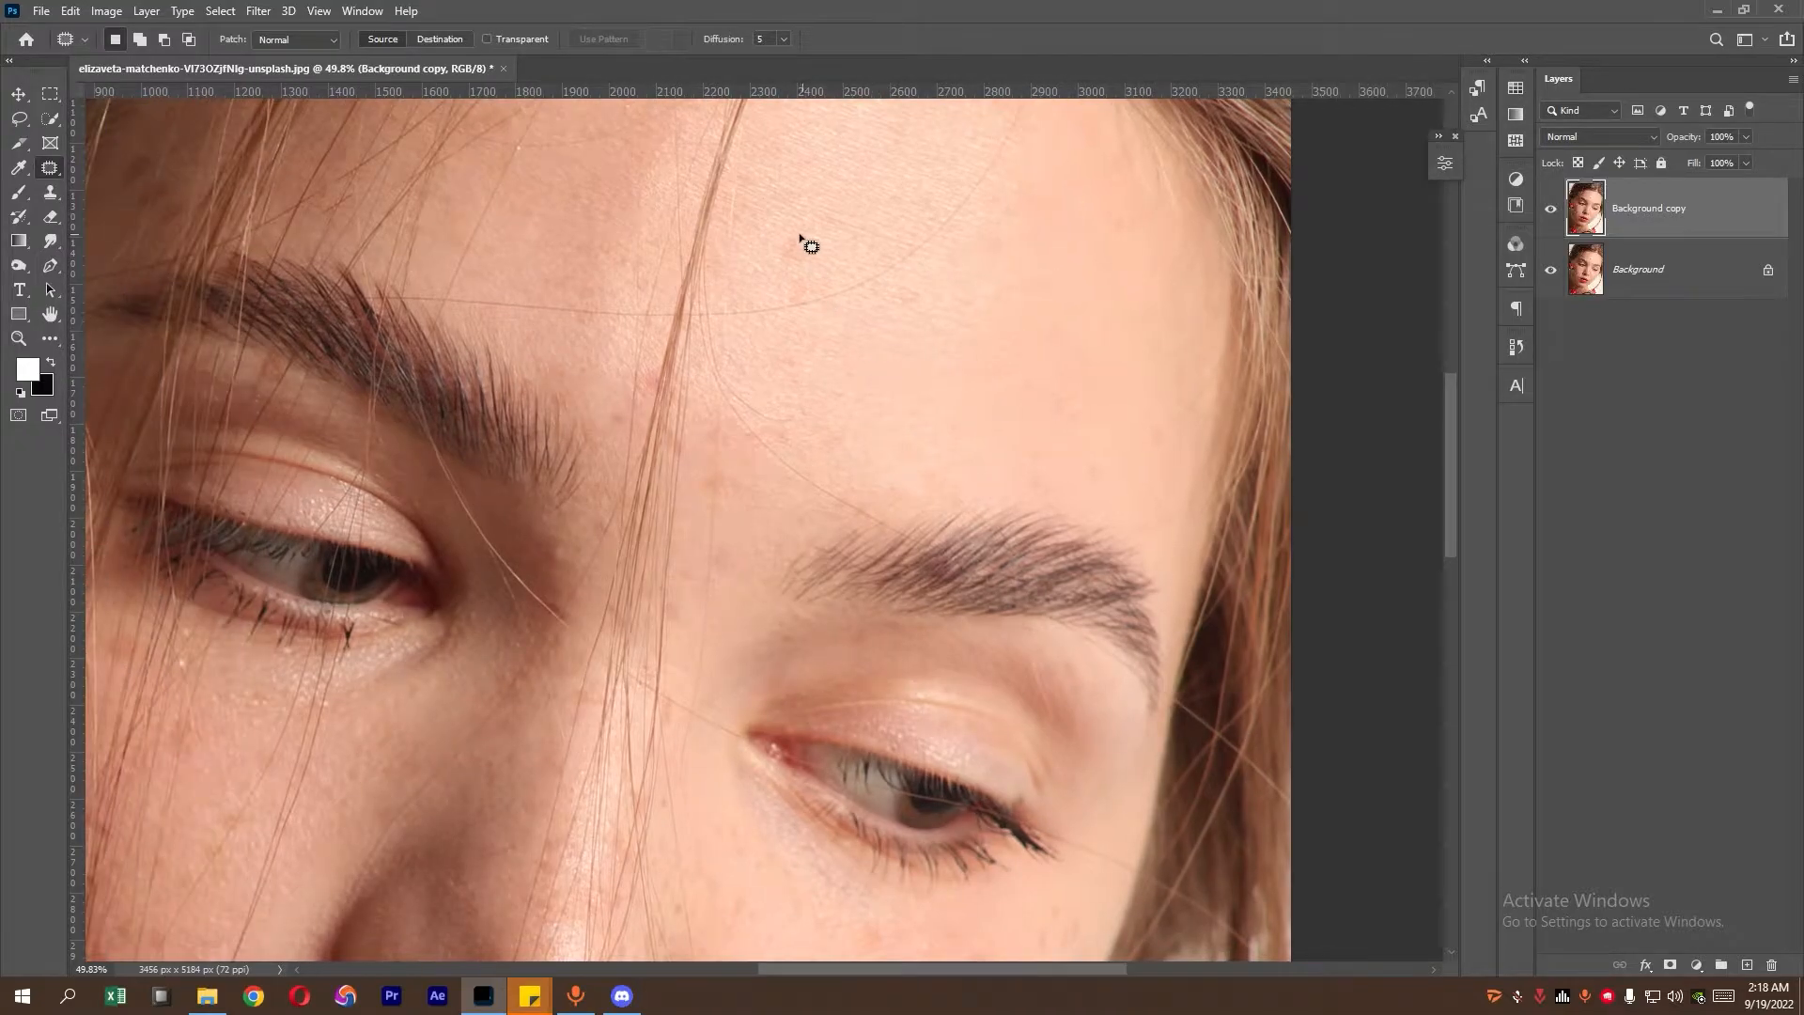
{"action": "key", "text": "space"}
{"action": "left_click_drag", "start_coordinate": [813, 278], "coordinate": [831, 453]}
{"action": "mouse_move", "coordinate": [831, 602]}
{"action": "left_mouse_down"}
{"action": "mouse_move", "coordinate": [805, 488]}
{"action": "mouse_move", "coordinate": [813, 598]}
{"action": "mouse_move", "coordinate": [822, 470]}
{"action": "mouse_move", "coordinate": [977, 470]}
{"action": "left_mouse_up"}
{"action": "key", "text": "space"}
{"action": "left_click_drag", "start_coordinate": [758, 421], "coordinate": [753, 340]}
{"action": "mouse_move", "coordinate": [911, 561]}
{"action": "left_mouse_down"}
{"action": "mouse_move", "coordinate": [834, 463]}
{"action": "mouse_move", "coordinate": [834, 644]}
{"action": "left_mouse_up"}
{"action": "key", "text": "space"}
{"action": "mouse_move", "coordinate": [866, 792]}
{"action": "left_mouse_down"}
{"action": "mouse_move", "coordinate": [795, 527]}
{"action": "mouse_move", "coordinate": [862, 605]}
{"action": "left_mouse_up"}
{"action": "mouse_move", "coordinate": [859, 603]}
{"action": "left_mouse_down"}
{"action": "mouse_move", "coordinate": [846, 574]}
{"action": "mouse_move", "coordinate": [875, 594]}
{"action": "mouse_move", "coordinate": [904, 569]}
{"action": "left_mouse_up"}
{"action": "mouse_move", "coordinate": [898, 574]}
{"action": "left_mouse_down"}
{"action": "mouse_move", "coordinate": [878, 543]}
{"action": "mouse_move", "coordinate": [949, 522]}
{"action": "mouse_move", "coordinate": [967, 552]}
{"action": "mouse_move", "coordinate": [976, 537]}
{"action": "mouse_move", "coordinate": [934, 533]}
{"action": "mouse_move", "coordinate": [974, 540]}
{"action": "left_mouse_up"}
{"action": "left_click_drag", "start_coordinate": [959, 543], "coordinate": [934, 566]}
{"action": "key", "text": "ctrl+d"}
- Patch the spots along the outer part of the bright cheek, replacing each with nearby clear skin
{"action": "mouse_move", "coordinate": [1062, 556]}
{"action": "left_mouse_down"}
{"action": "mouse_move", "coordinate": [1077, 572]}
{"action": "mouse_move", "coordinate": [1057, 535]}
{"action": "mouse_move", "coordinate": [1139, 575]}
{"action": "mouse_move", "coordinate": [1180, 536]}
{"action": "mouse_move", "coordinate": [1127, 502]}
{"action": "left_mouse_up"}
{"action": "key", "text": "ctrl+d"}
{"action": "mouse_move", "coordinate": [1148, 526]}
{"action": "left_mouse_down"}
{"action": "mouse_move", "coordinate": [1174, 496]}
{"action": "mouse_move", "coordinate": [1158, 583]}
{"action": "mouse_move", "coordinate": [1172, 543]}
{"action": "mouse_move", "coordinate": [1108, 617]}
{"action": "mouse_move", "coordinate": [1118, 597]}
{"action": "left_mouse_up"}
{"action": "key", "text": "ctrl+d"}
{"action": "key", "text": "ctrl+d"}
{"action": "key", "text": "ctrl+d"}
{"action": "mouse_move", "coordinate": [1114, 603]}
{"action": "left_mouse_down"}
{"action": "mouse_move", "coordinate": [1039, 668]}
{"action": "mouse_move", "coordinate": [1068, 650]}
{"action": "left_mouse_up"}
{"action": "left_click_drag", "start_coordinate": [1071, 641], "coordinate": [1120, 584]}
{"action": "key", "text": "ctrl+d"}
{"action": "mouse_move", "coordinate": [1037, 666]}
{"action": "left_mouse_down"}
{"action": "mouse_move", "coordinate": [1009, 657]}
{"action": "mouse_move", "coordinate": [1038, 736]}
{"action": "left_mouse_up"}
{"action": "key", "text": "ctrl+d"}
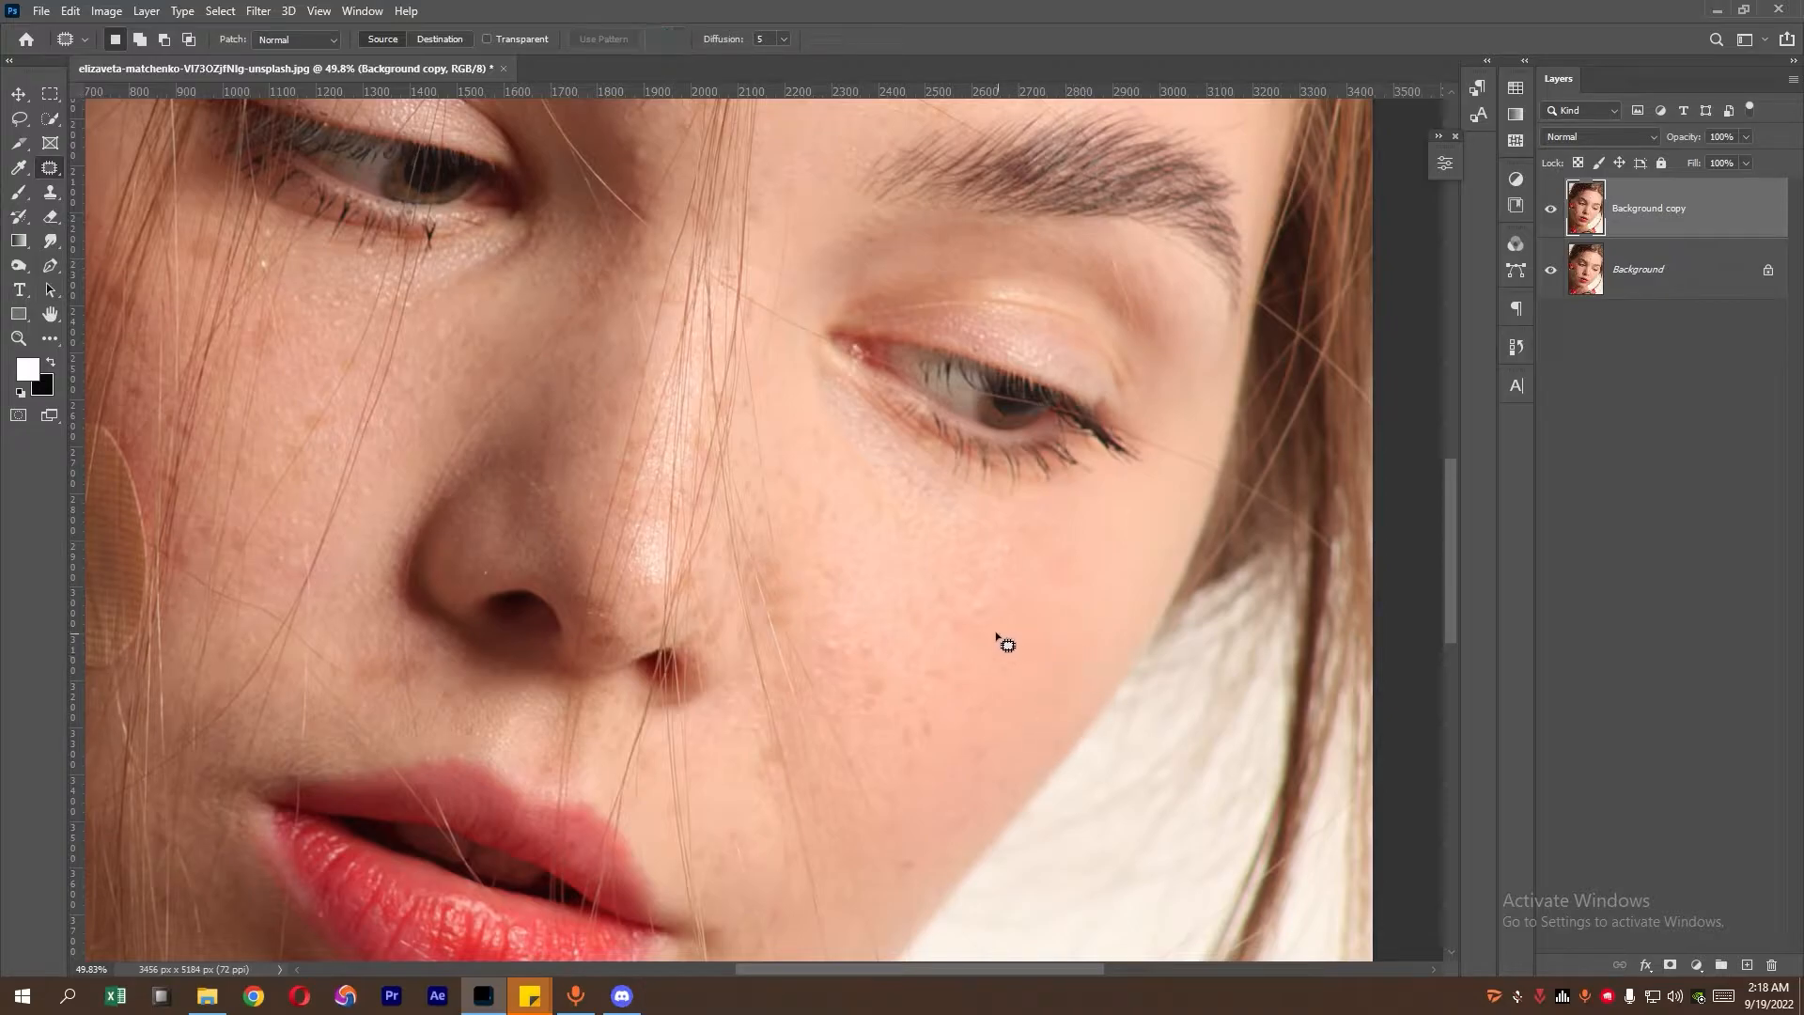
- Patch the freckle clusters in the middle of the bright cheek, between the nose and the face edge
{"action": "mouse_move", "coordinate": [942, 591]}
{"action": "left_mouse_down"}
{"action": "mouse_move", "coordinate": [998, 598]}
{"action": "mouse_move", "coordinate": [962, 592]}
{"action": "left_mouse_up"}
{"action": "left_click_drag", "start_coordinate": [973, 611], "coordinate": [1024, 595]}
{"action": "key", "text": "ctrl+d"}
{"action": "mouse_move", "coordinate": [817, 640]}
{"action": "left_mouse_down"}
{"action": "mouse_move", "coordinate": [865, 719]}
{"action": "mouse_move", "coordinate": [879, 628]}
{"action": "mouse_move", "coordinate": [850, 629]}
{"action": "left_mouse_up"}
{"action": "left_click_drag", "start_coordinate": [874, 652], "coordinate": [937, 585]}
{"action": "key", "text": "ctrl+d"}
- Patch the leftover spots on the lower part of the bright cheek, level with the mouth
{"action": "scroll", "coordinate": [978, 639], "scroll_direction": "down", "scroll_amount": 3}
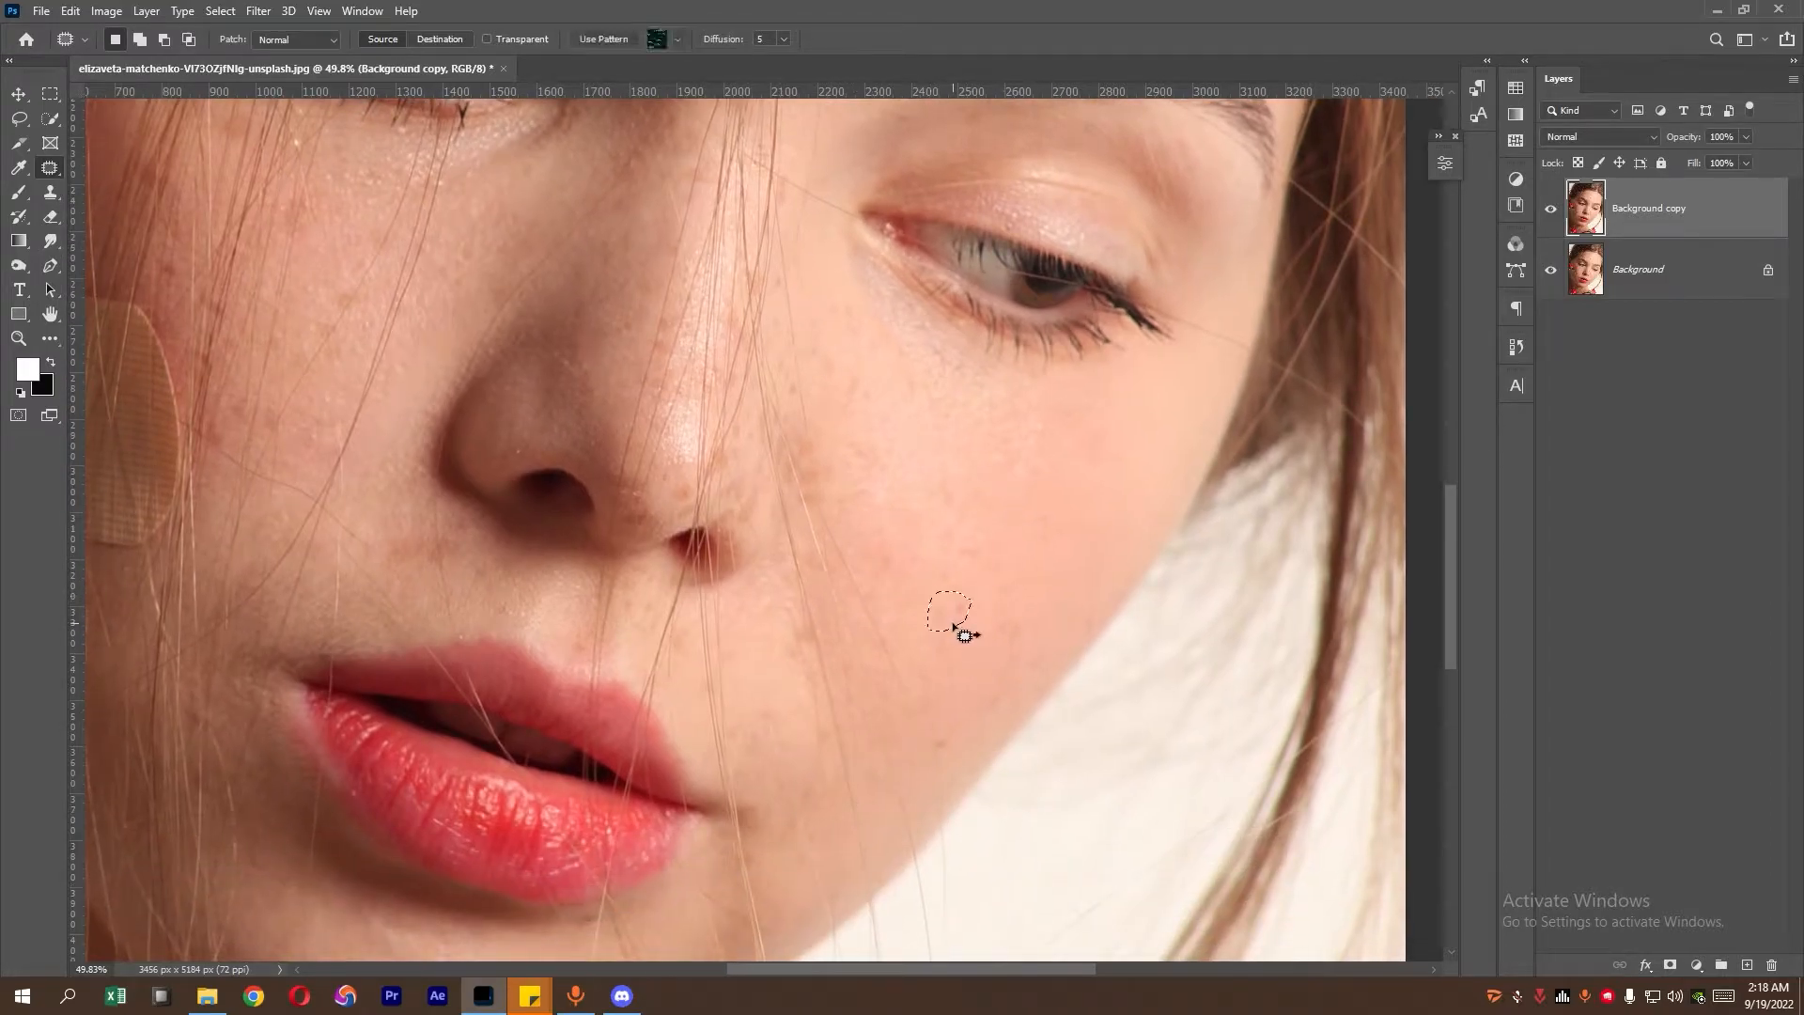
{"action": "mouse_move", "coordinate": [929, 609]}
{"action": "left_mouse_down"}
{"action": "mouse_move", "coordinate": [939, 664]}
{"action": "mouse_move", "coordinate": [940, 611]}
{"action": "left_mouse_up"}
{"action": "left_click_drag", "start_coordinate": [946, 631], "coordinate": [984, 608]}
{"action": "key", "text": "ctrl+d"}
{"action": "left_click_drag", "start_coordinate": [979, 714], "coordinate": [1024, 653]}
{"action": "key", "text": "ctrl+d"}
- Patch the blemish on the nose tip just above the smaller nostril with skin from the nose
{"action": "left_click_drag", "start_coordinate": [893, 515], "coordinate": [1109, 562]}
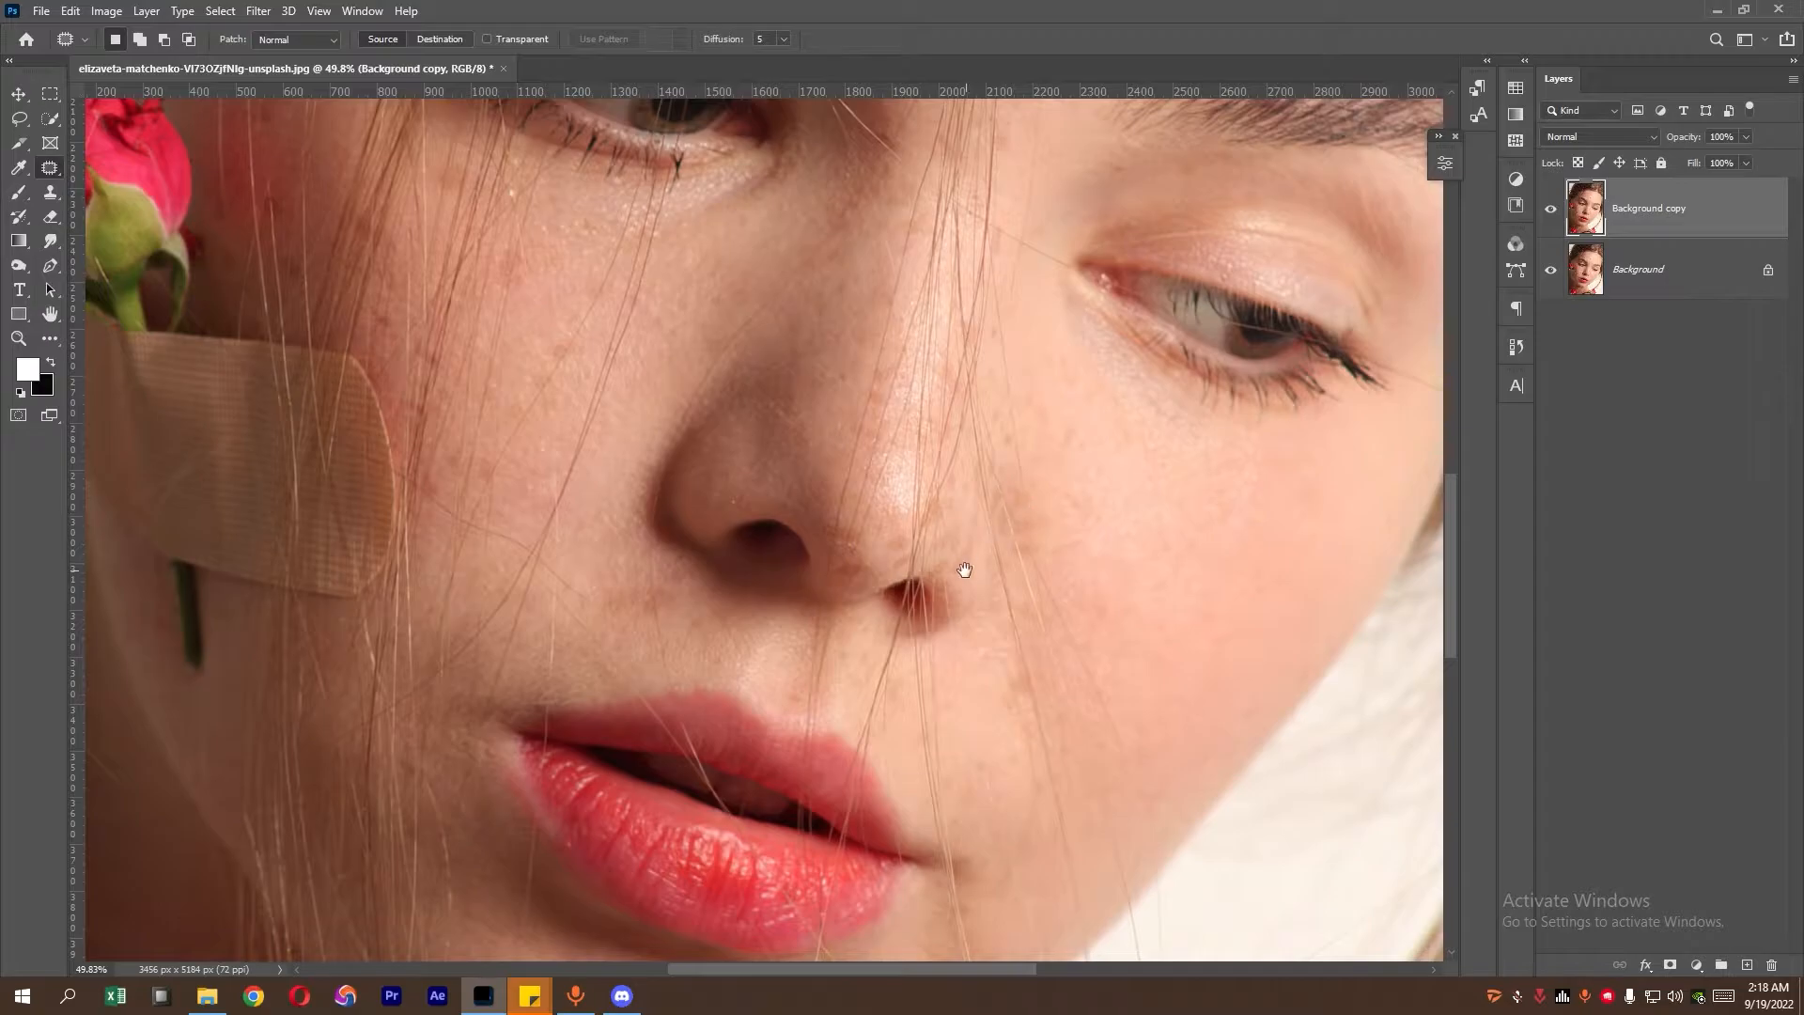
{"action": "scroll", "coordinate": [902, 526], "scroll_direction": "up", "scroll_amount": 3}
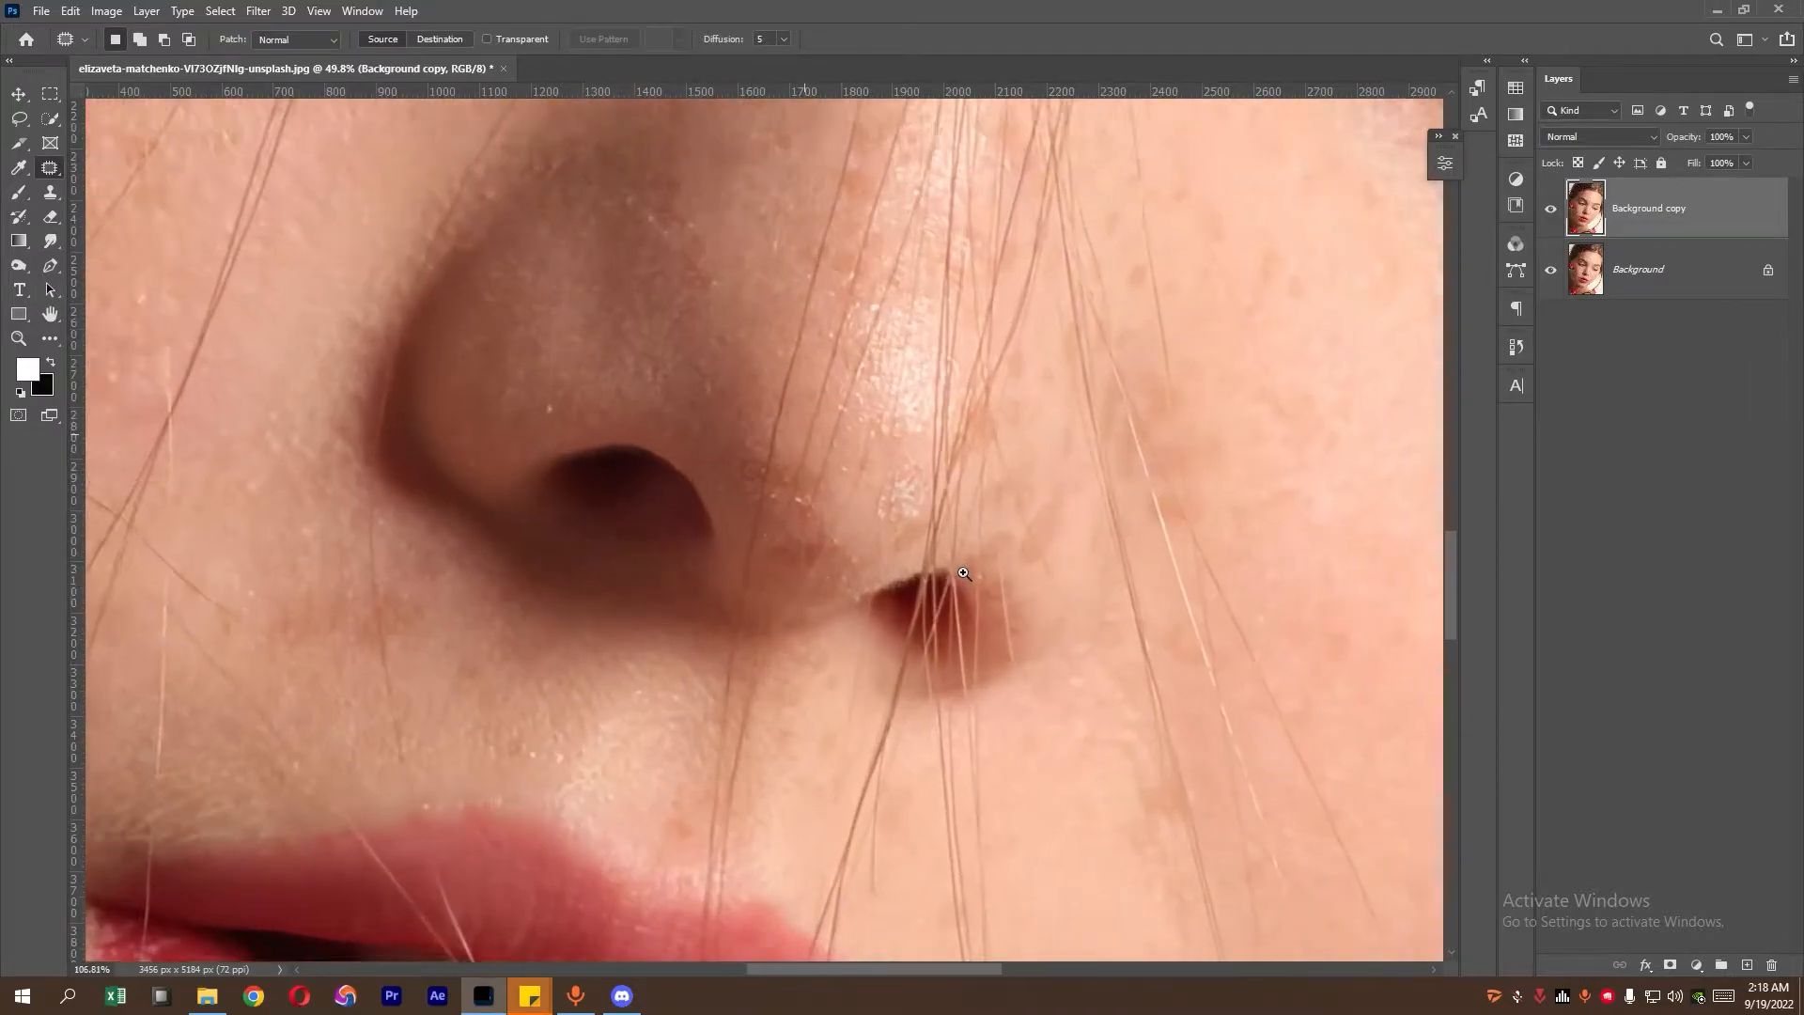
{"action": "mouse_move", "coordinate": [882, 523]}
{"action": "left_mouse_down"}
{"action": "mouse_move", "coordinate": [922, 476]}
{"action": "mouse_move", "coordinate": [874, 490]}
{"action": "left_mouse_up"}
{"action": "mouse_move", "coordinate": [897, 493]}
{"action": "left_mouse_down"}
{"action": "mouse_move", "coordinate": [765, 443]}
{"action": "mouse_move", "coordinate": [763, 423]}
{"action": "left_mouse_up"}
{"action": "key", "text": "ctrl+d"}
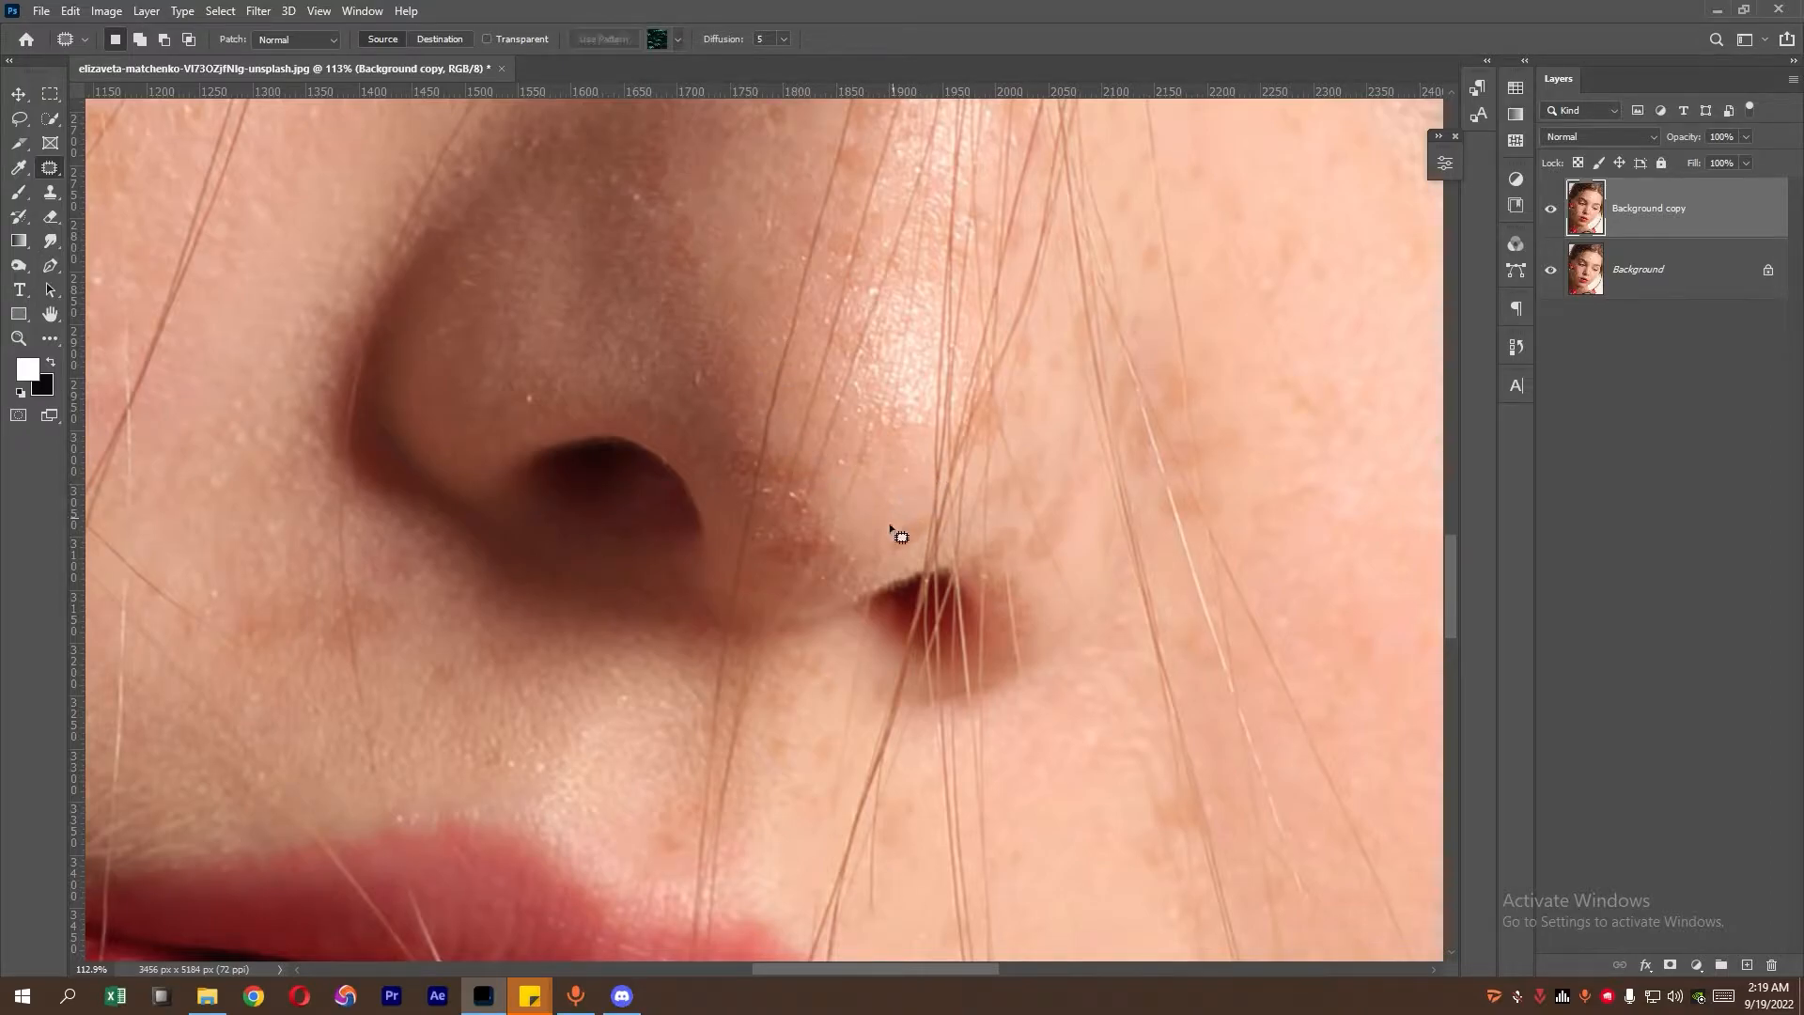
- Apply the Retouch4me Heal filter to the Background copy layer
{"action": "scroll", "coordinate": [927, 603], "scroll_direction": "down", "scroll_amount": 7}
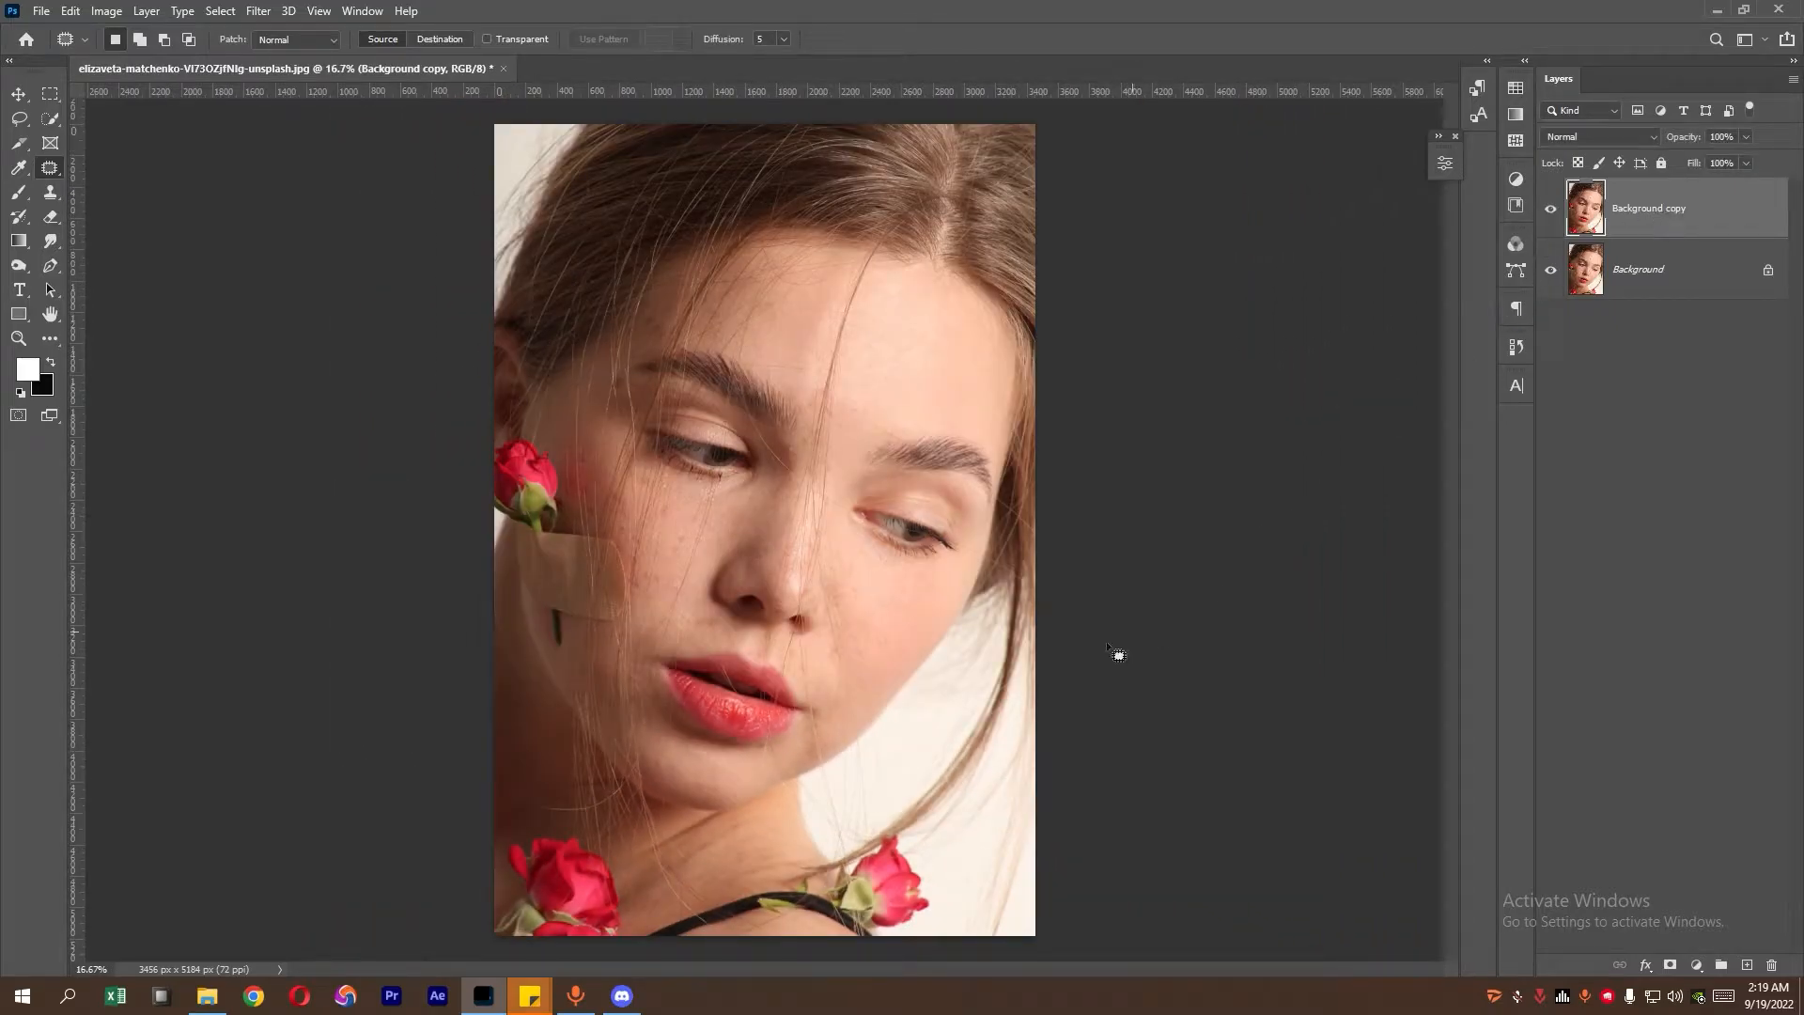
{"action": "left_click", "coordinate": [258, 11]}
{"action": "mouse_move", "coordinate": [398, 461]}
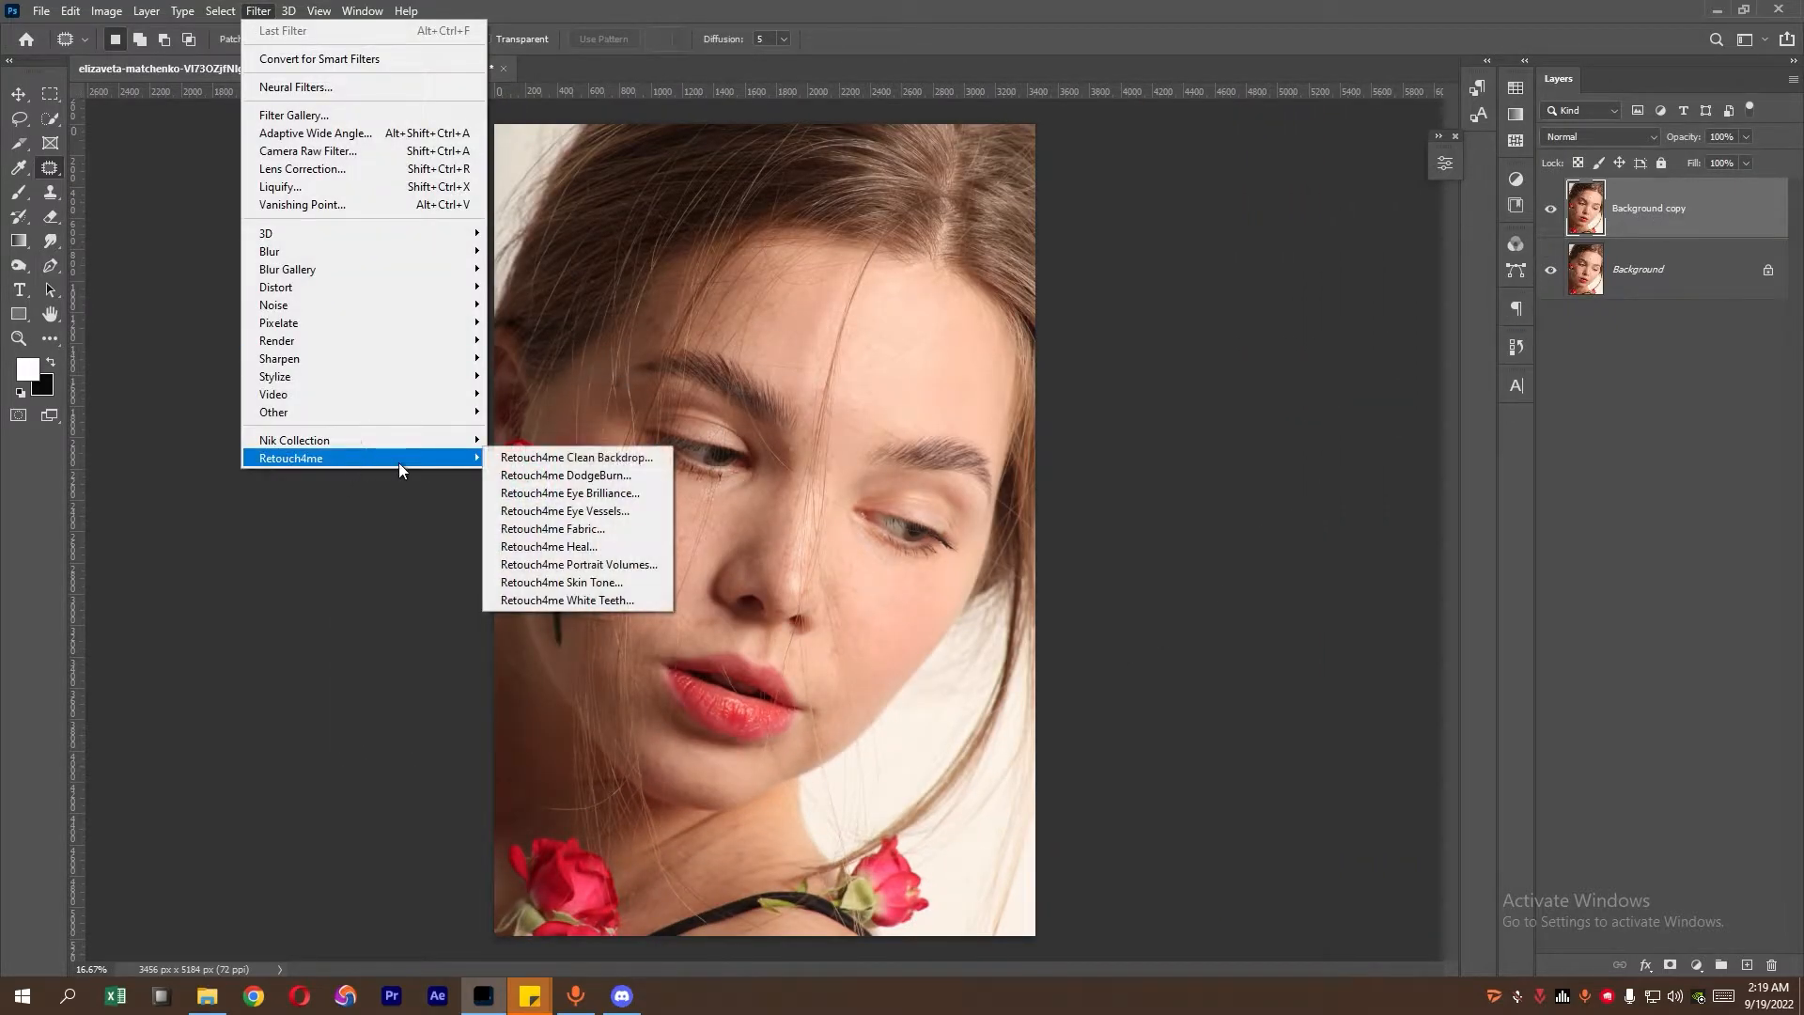
{"action": "left_click", "coordinate": [540, 546]}
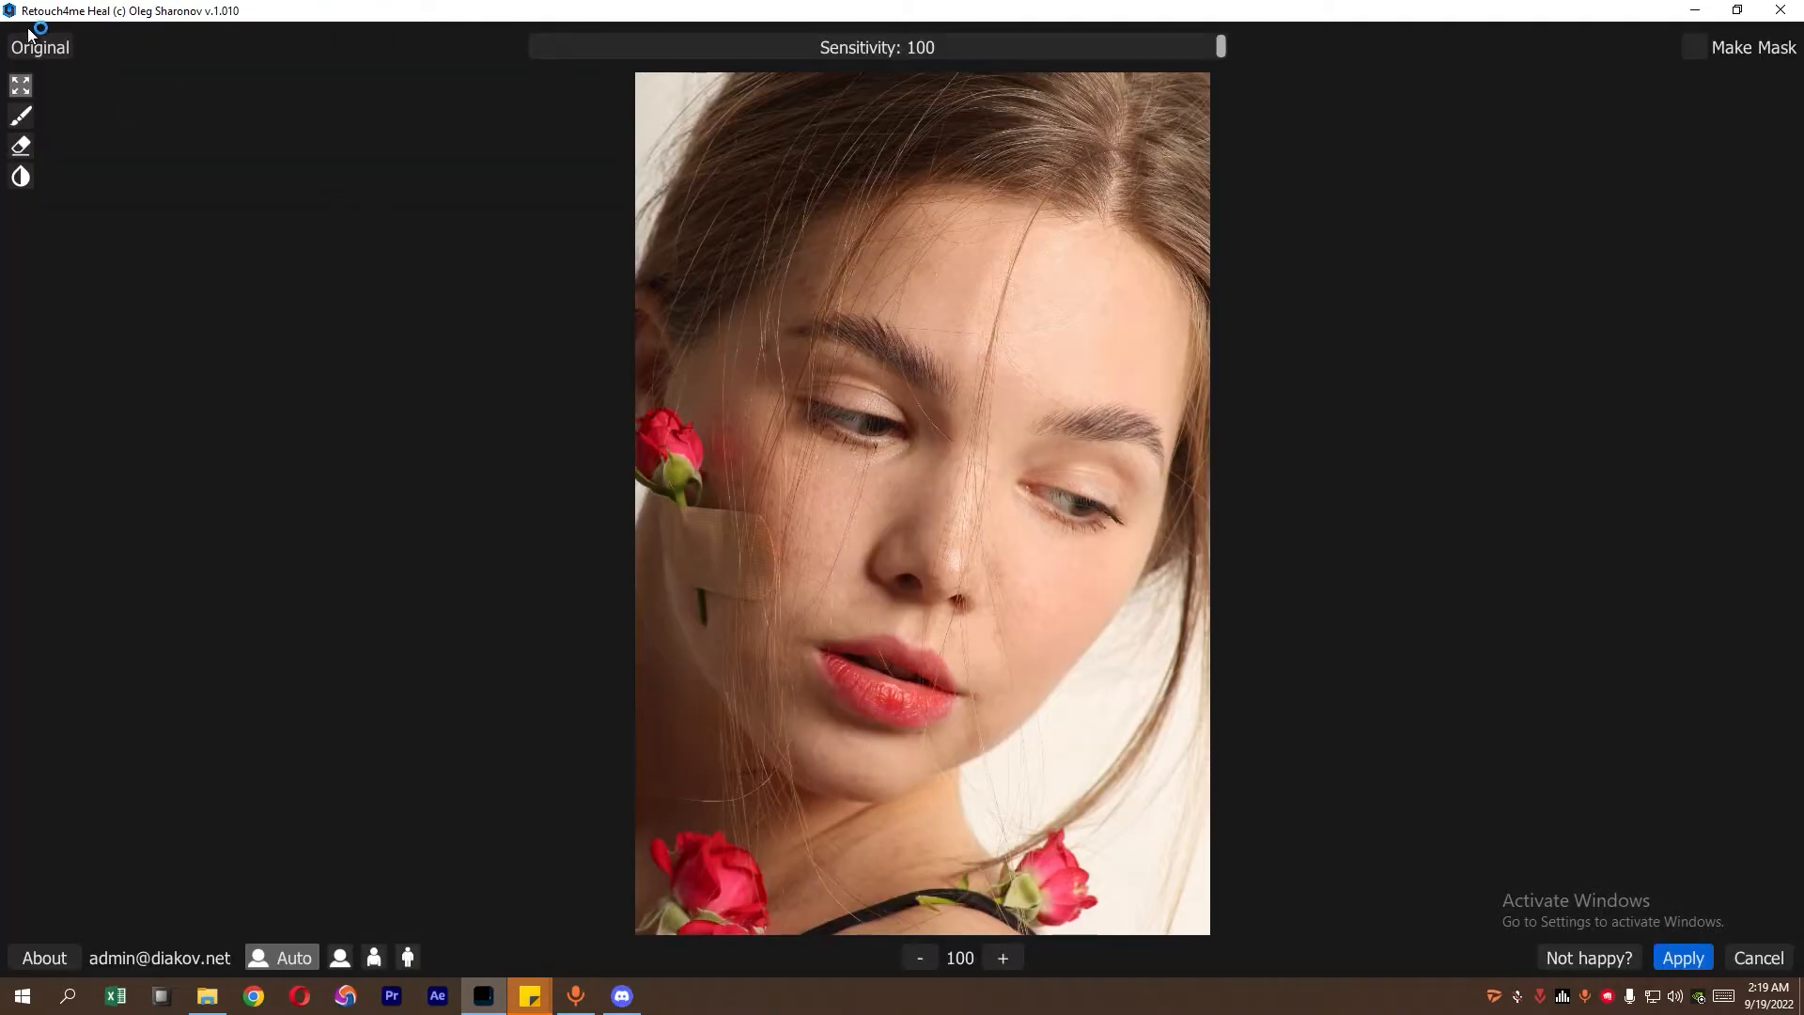
{"action": "left_click", "coordinate": [1661, 962]}
- Compare the Retouch4me DodgeBurn result with the original and apply the filter with Blend set to 160
{"action": "left_click", "coordinate": [259, 10]}
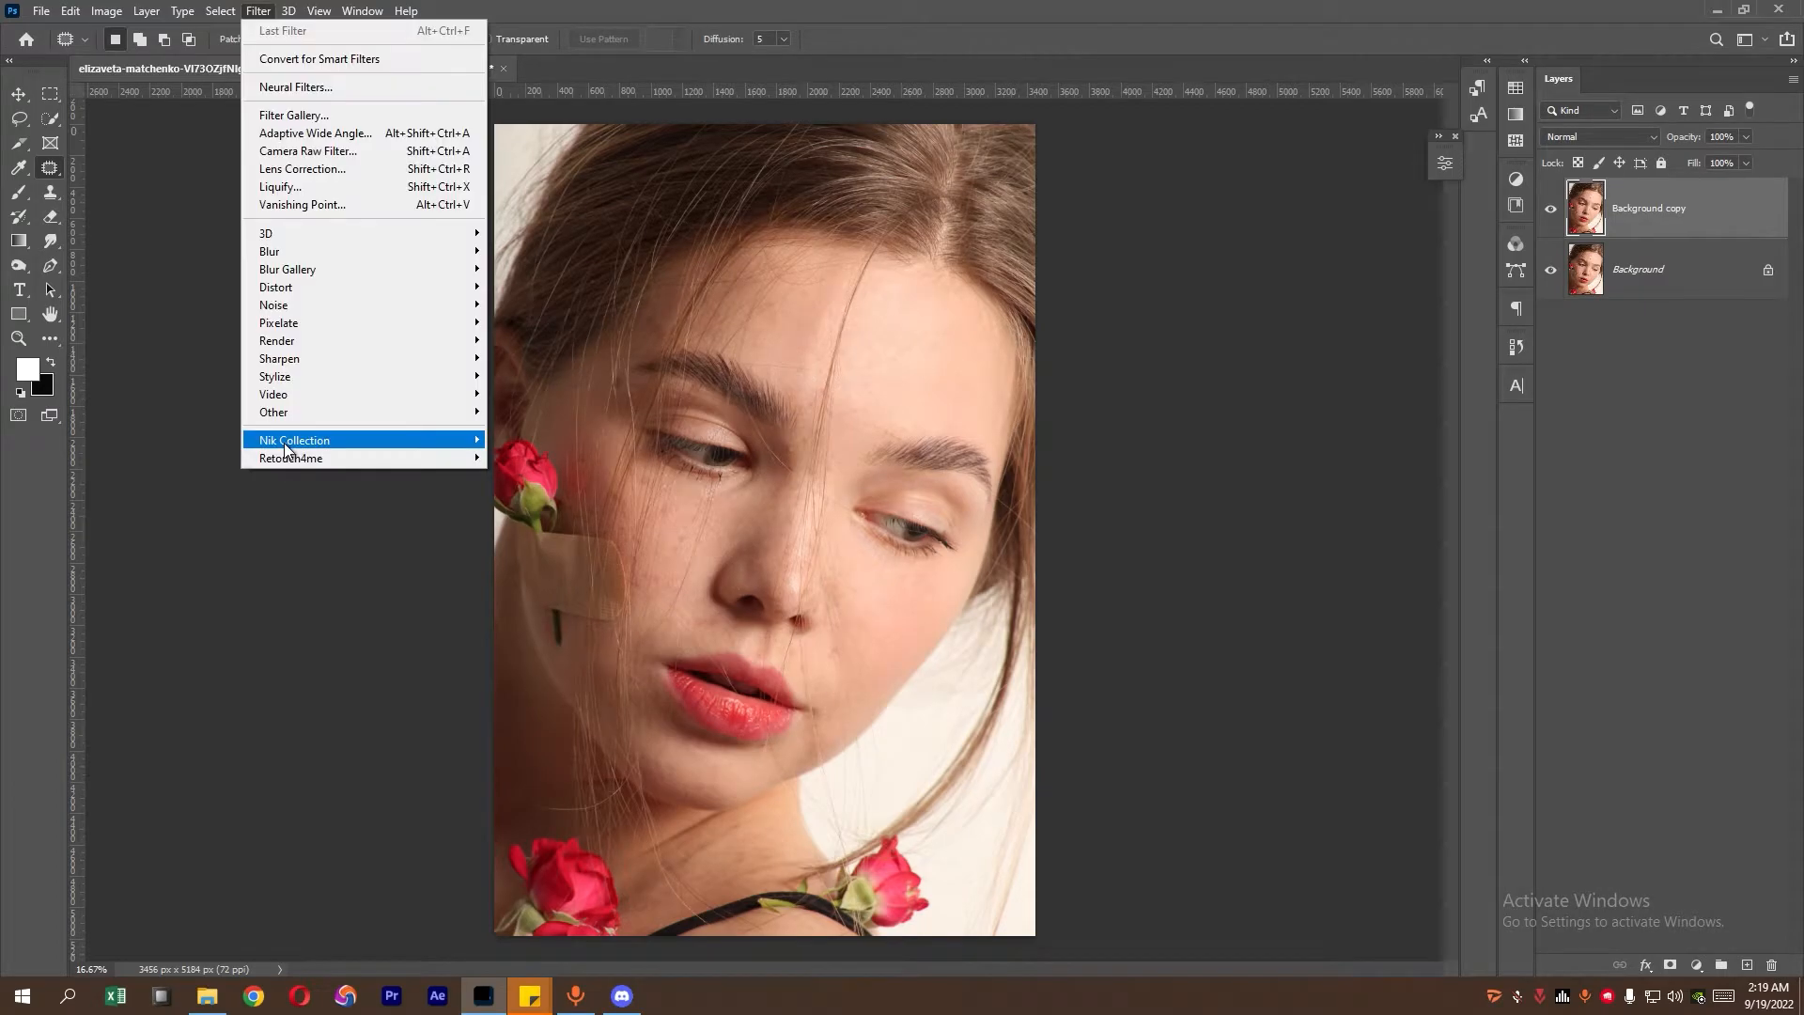
{"action": "mouse_move", "coordinate": [395, 458]}
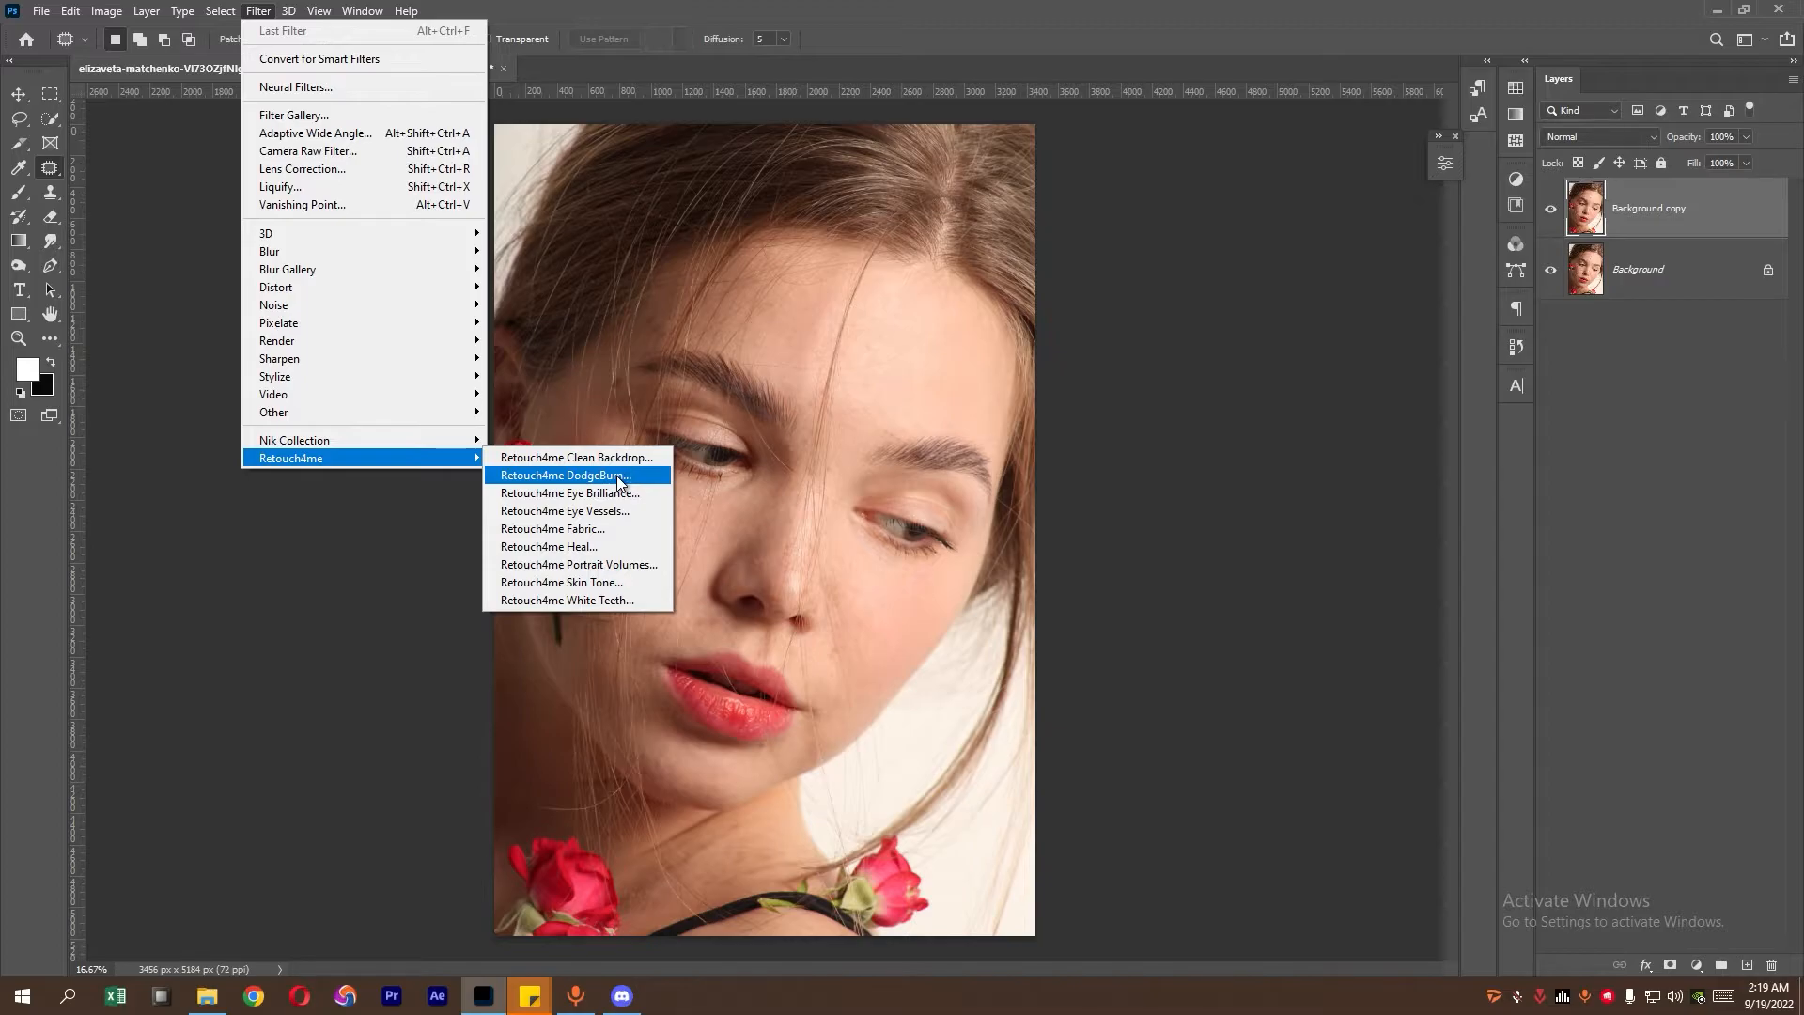
{"action": "left_click", "coordinate": [616, 475]}
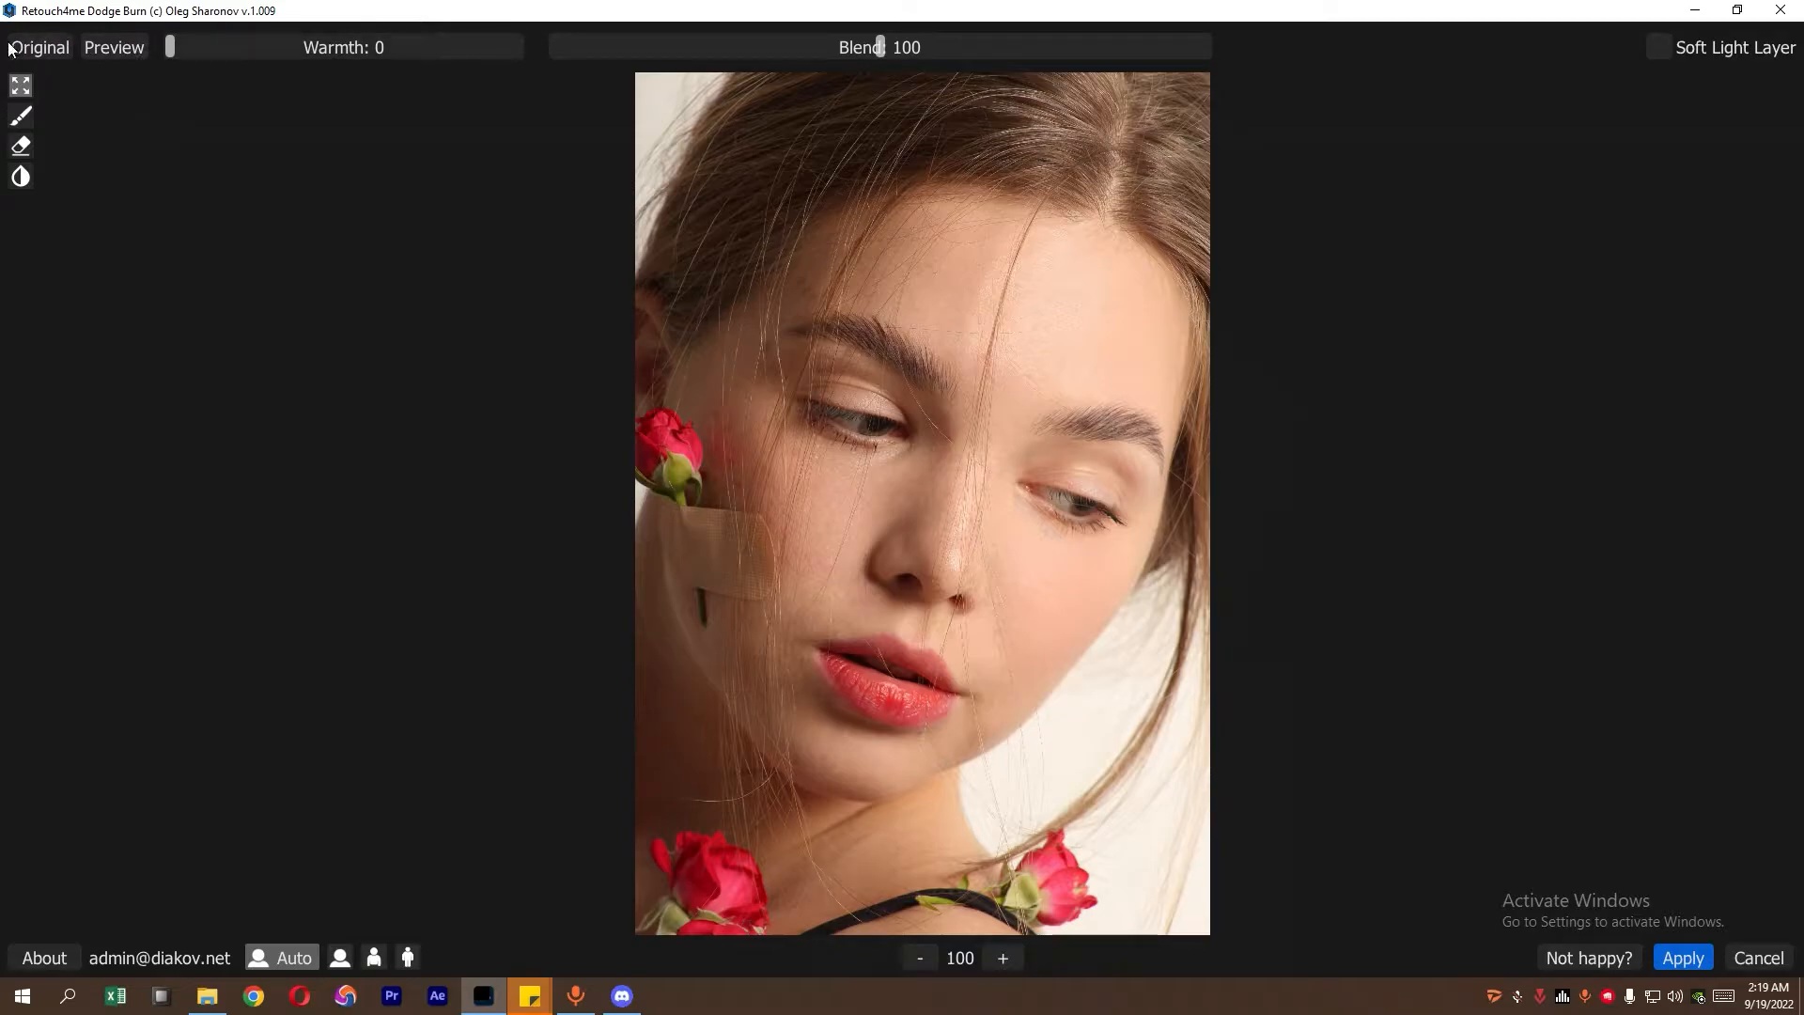
{"action": "left_click", "coordinate": [13, 47]}
{"action": "left_click", "coordinate": [14, 47]}
{"action": "left_click_drag", "start_coordinate": [881, 49], "coordinate": [1075, 64]}
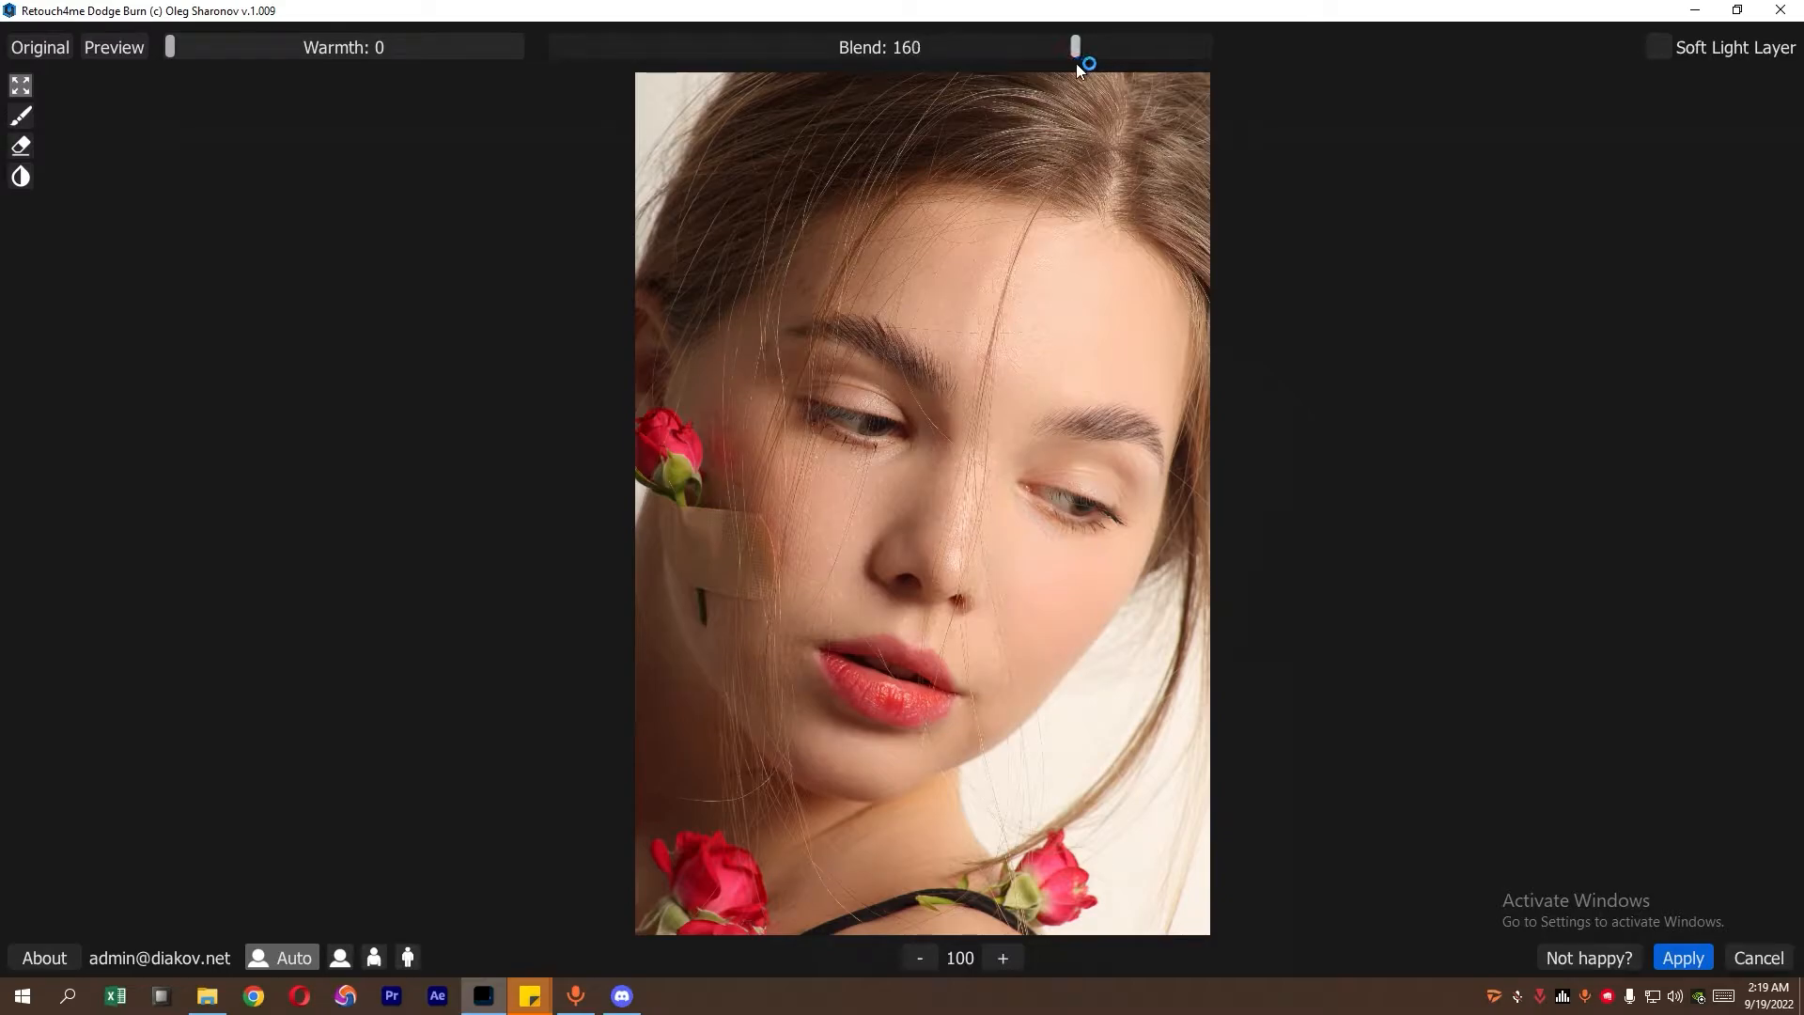
{"action": "left_click", "coordinate": [1654, 962]}
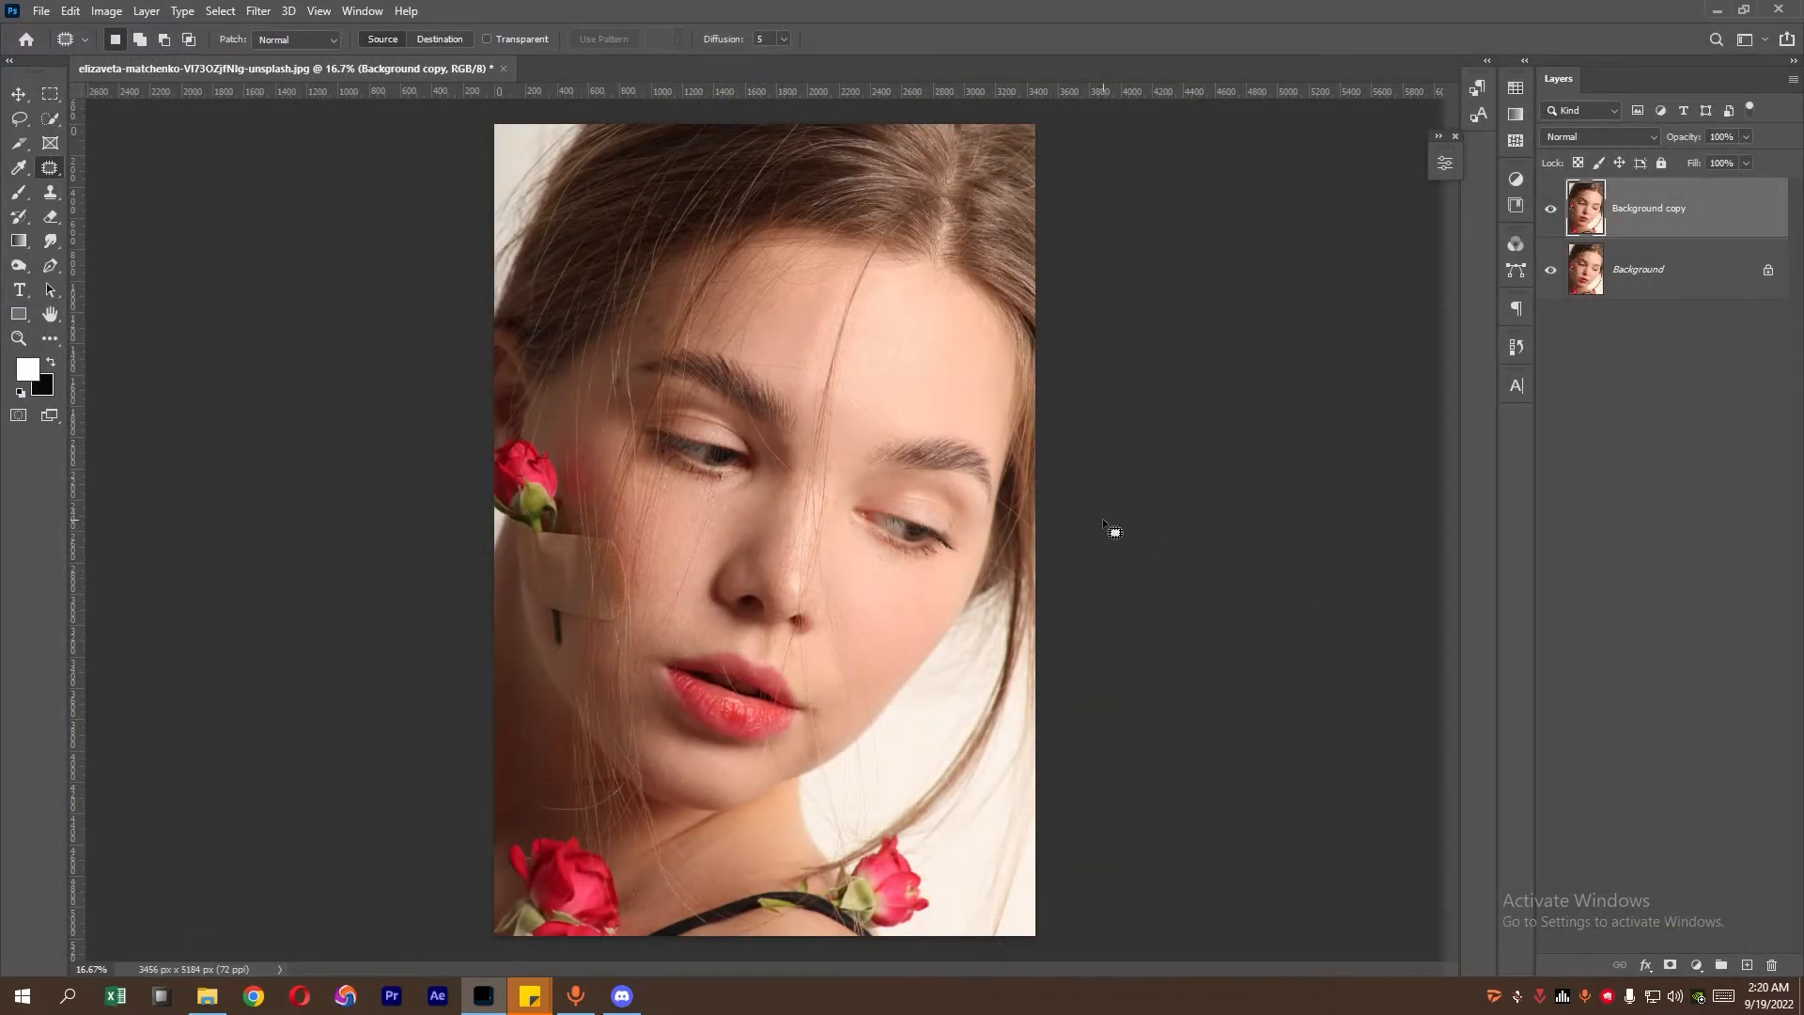
- Compare the Retouch4me Portrait Volumes result with the original and apply the filter with Blend set to 122
{"action": "left_click", "coordinate": [258, 11]}
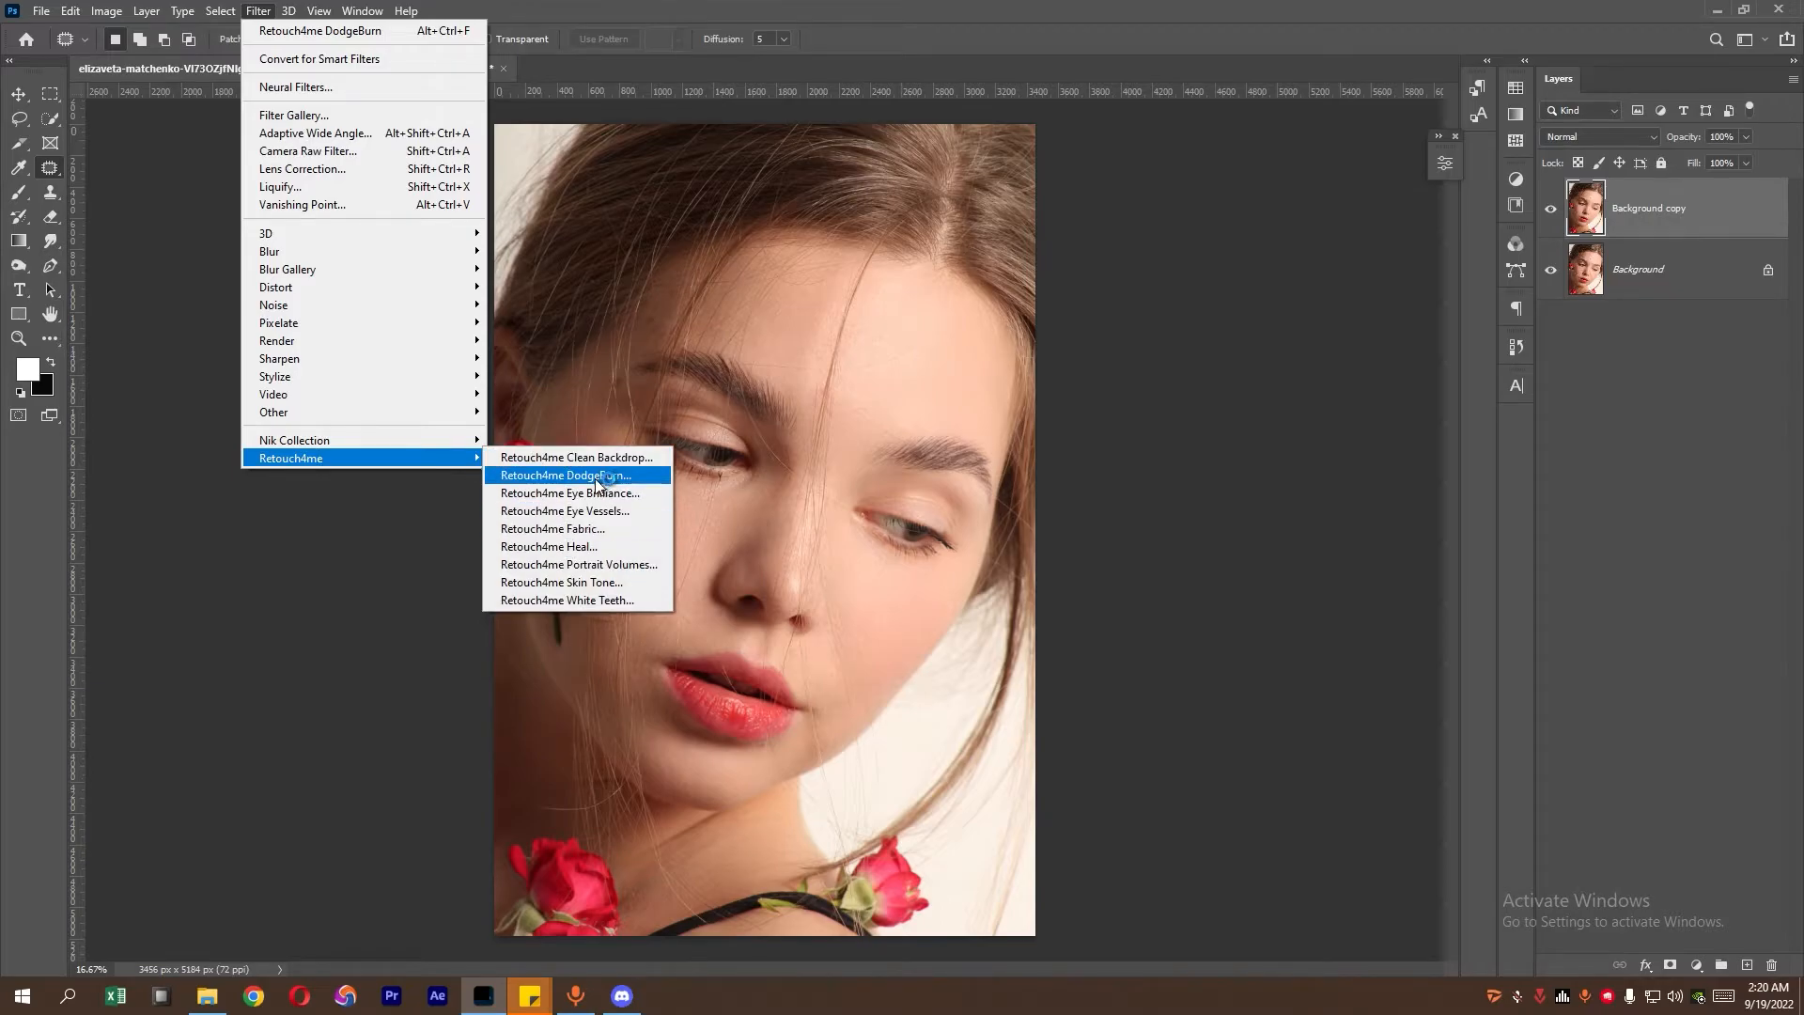
{"action": "left_click", "coordinate": [634, 579]}
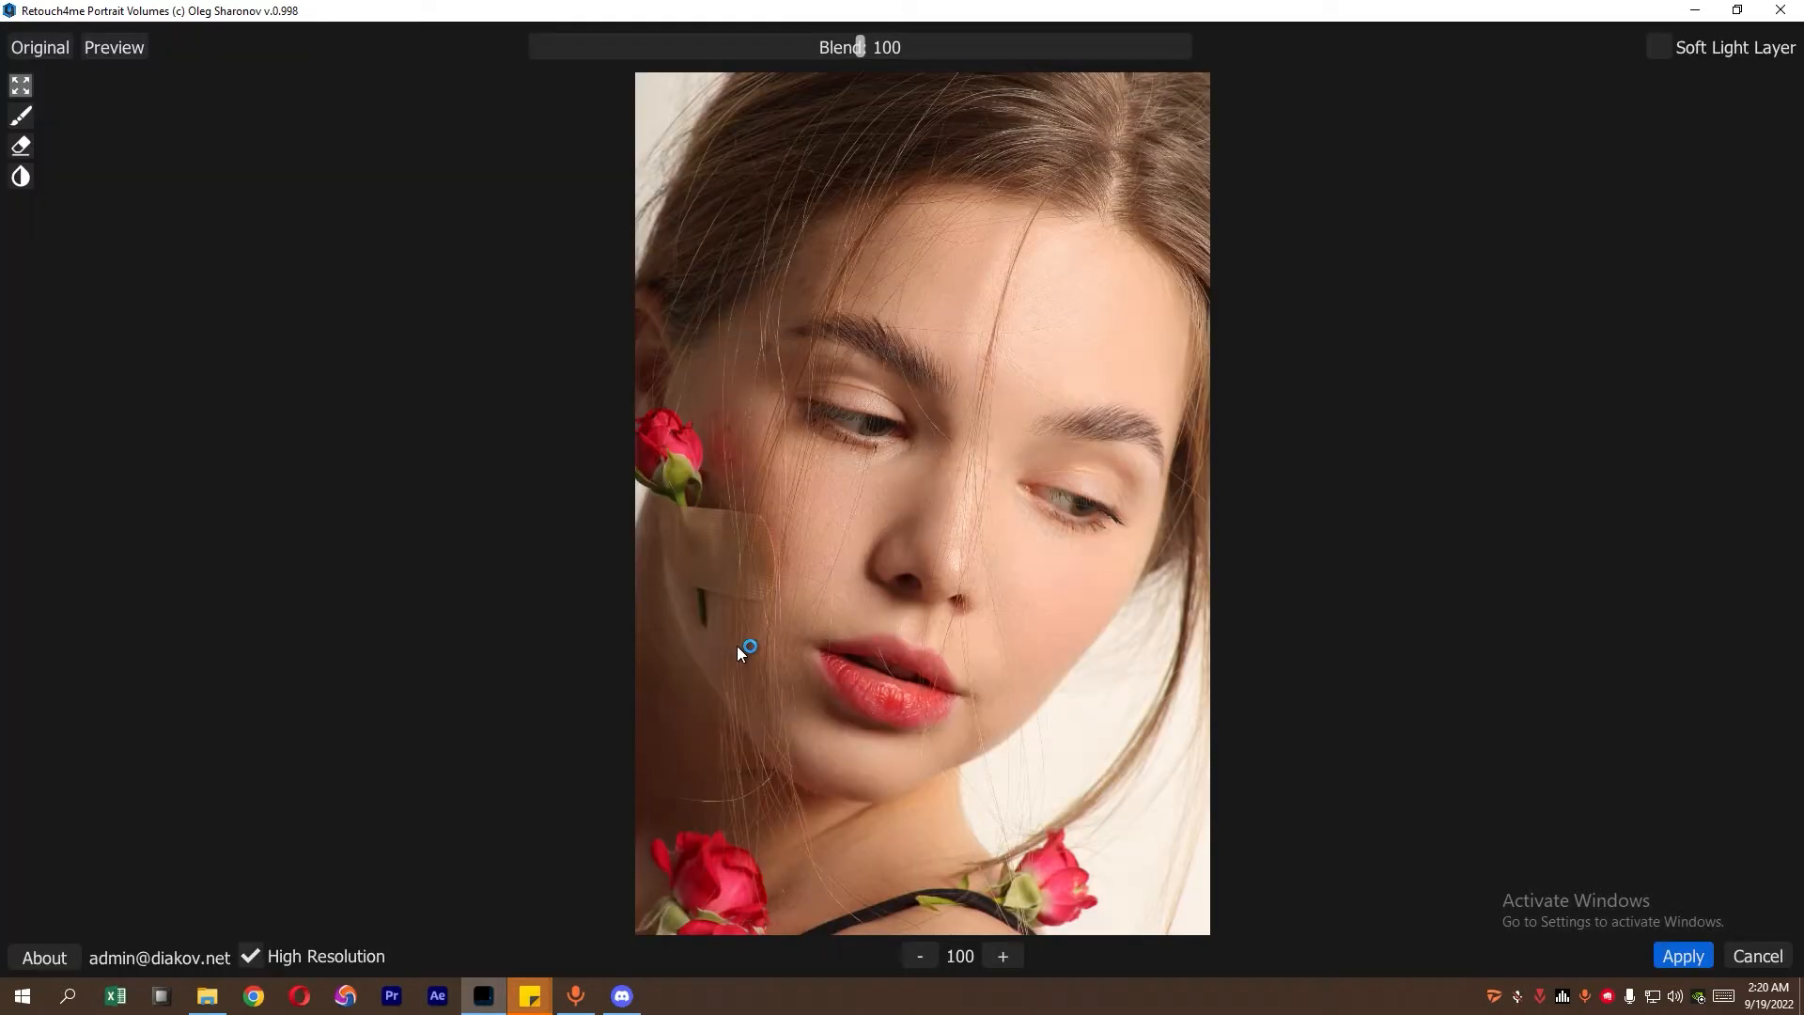
{"action": "left_click", "coordinate": [33, 44]}
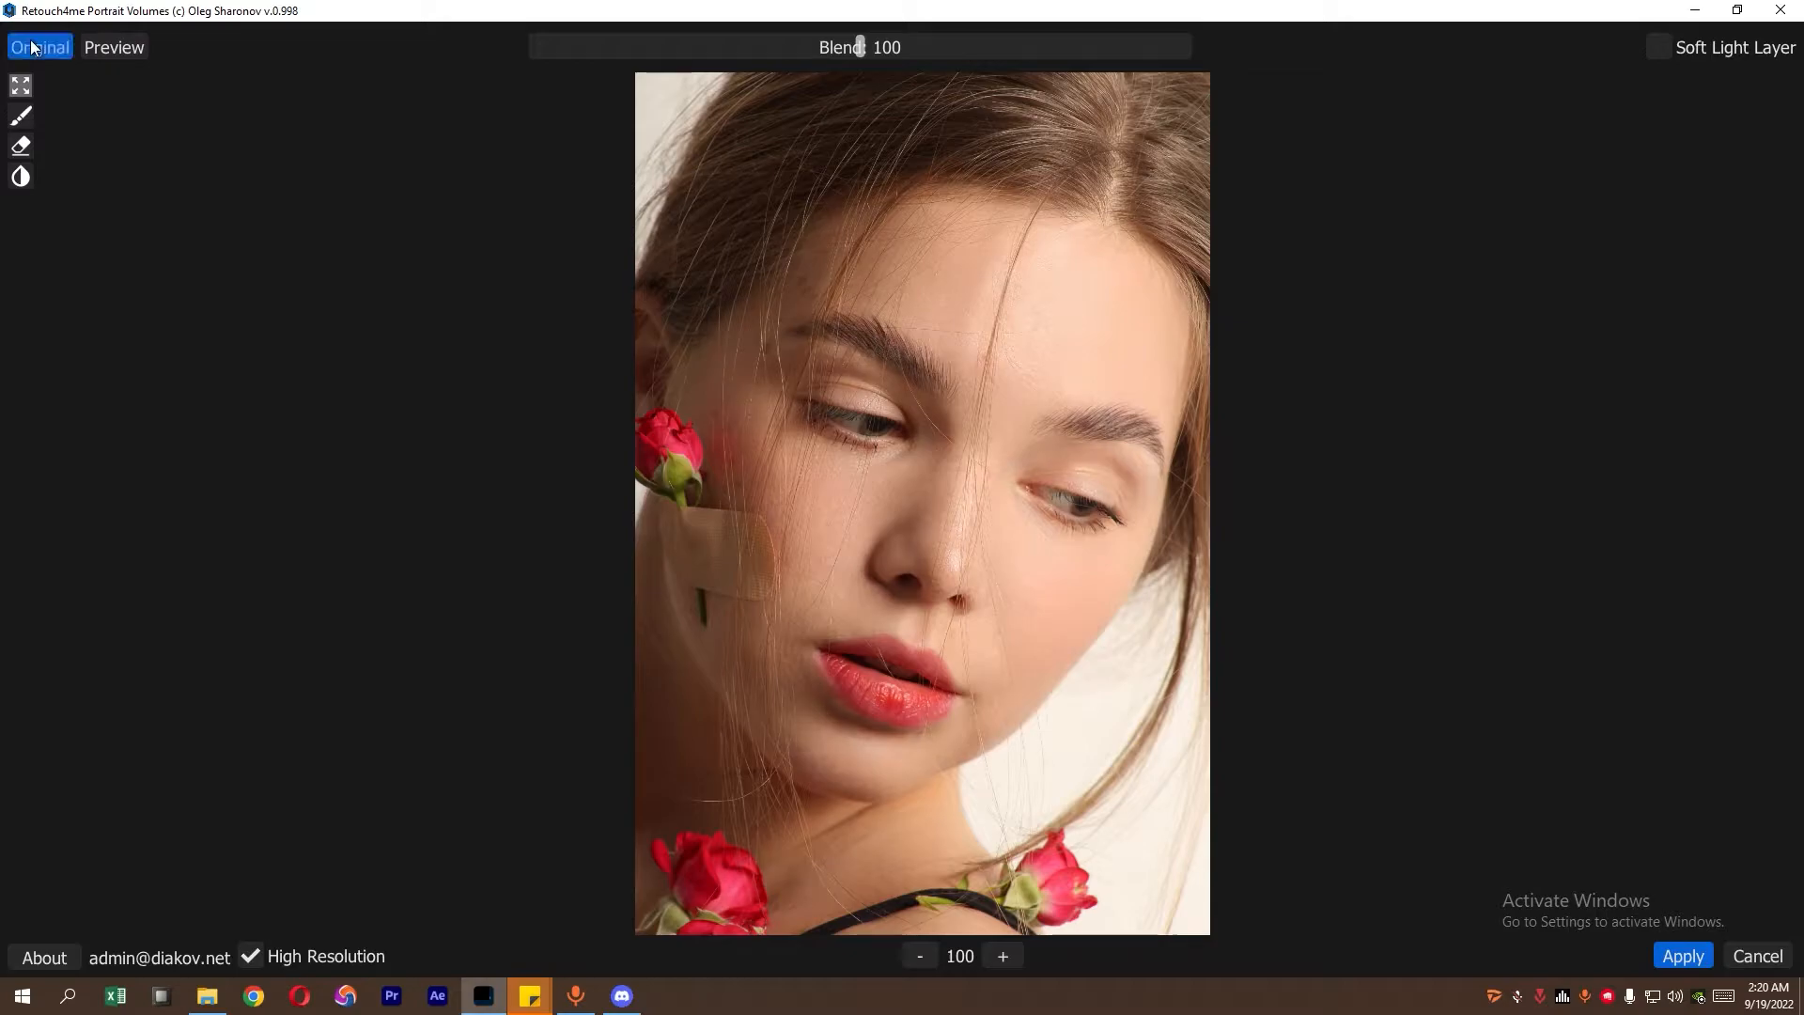
{"action": "left_click", "coordinate": [33, 44]}
{"action": "left_click_drag", "start_coordinate": [860, 47], "coordinate": [932, 57]}
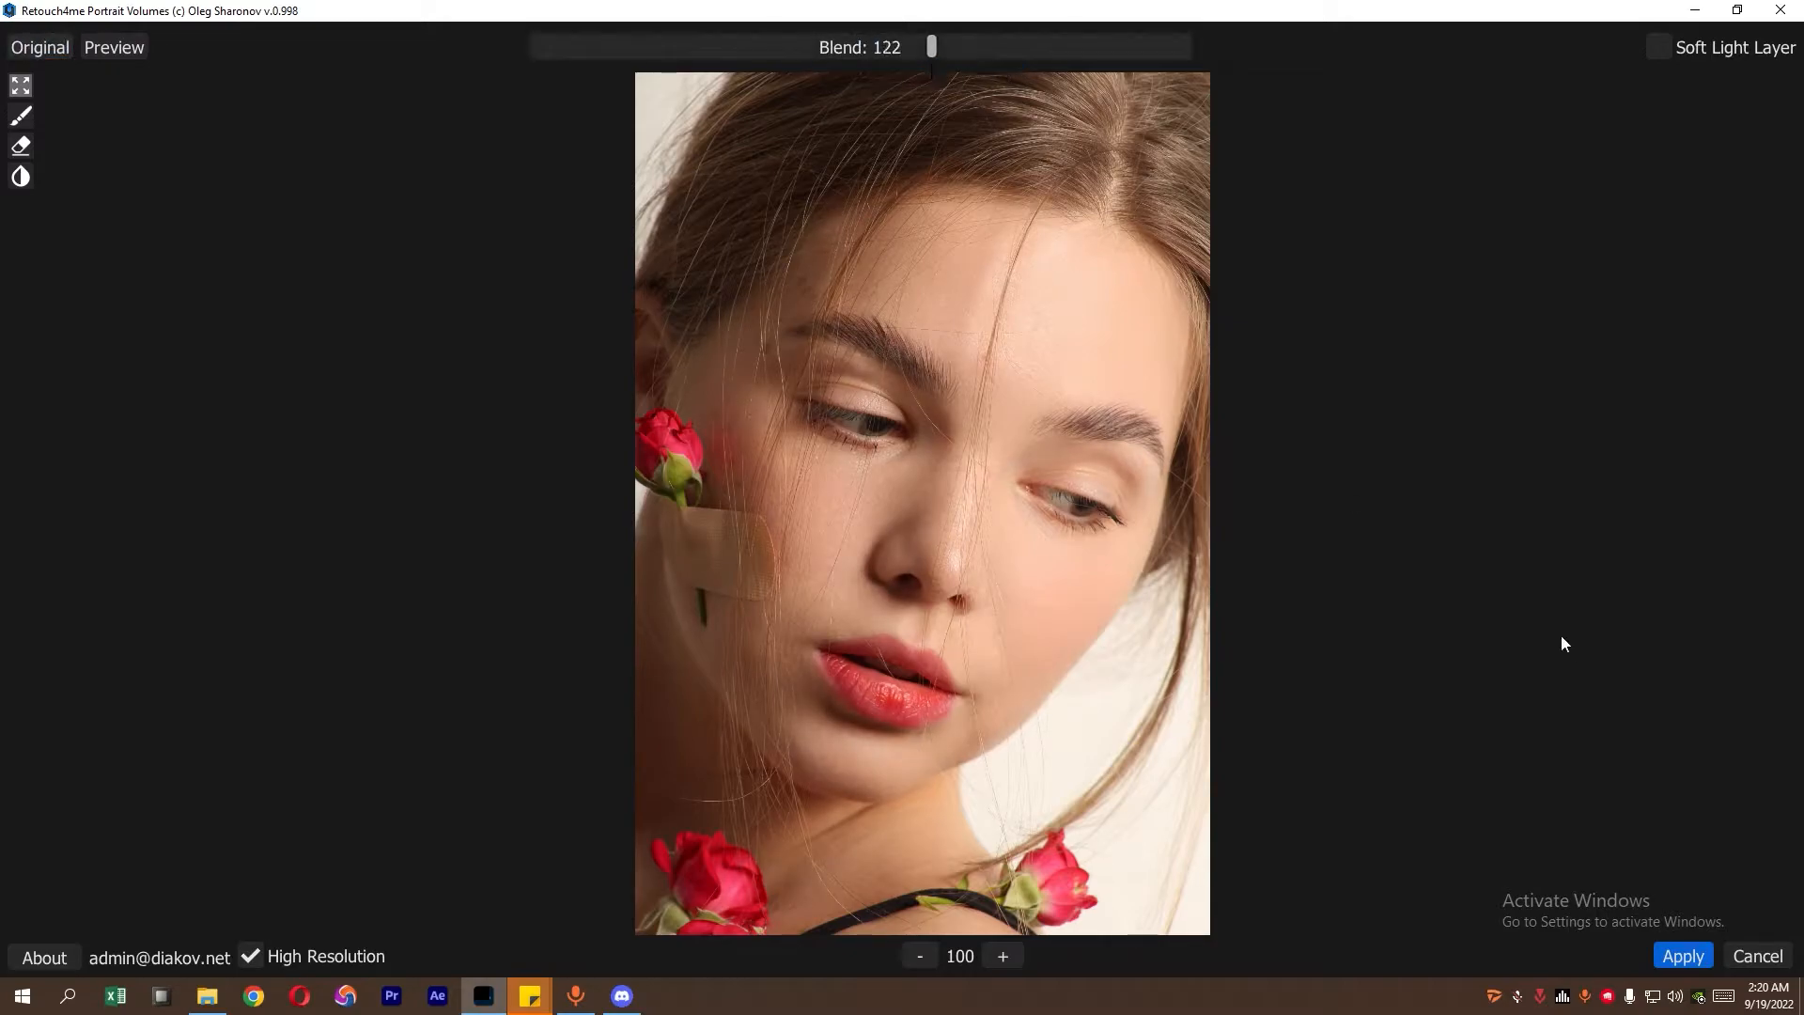
{"action": "left_click", "coordinate": [1681, 955]}
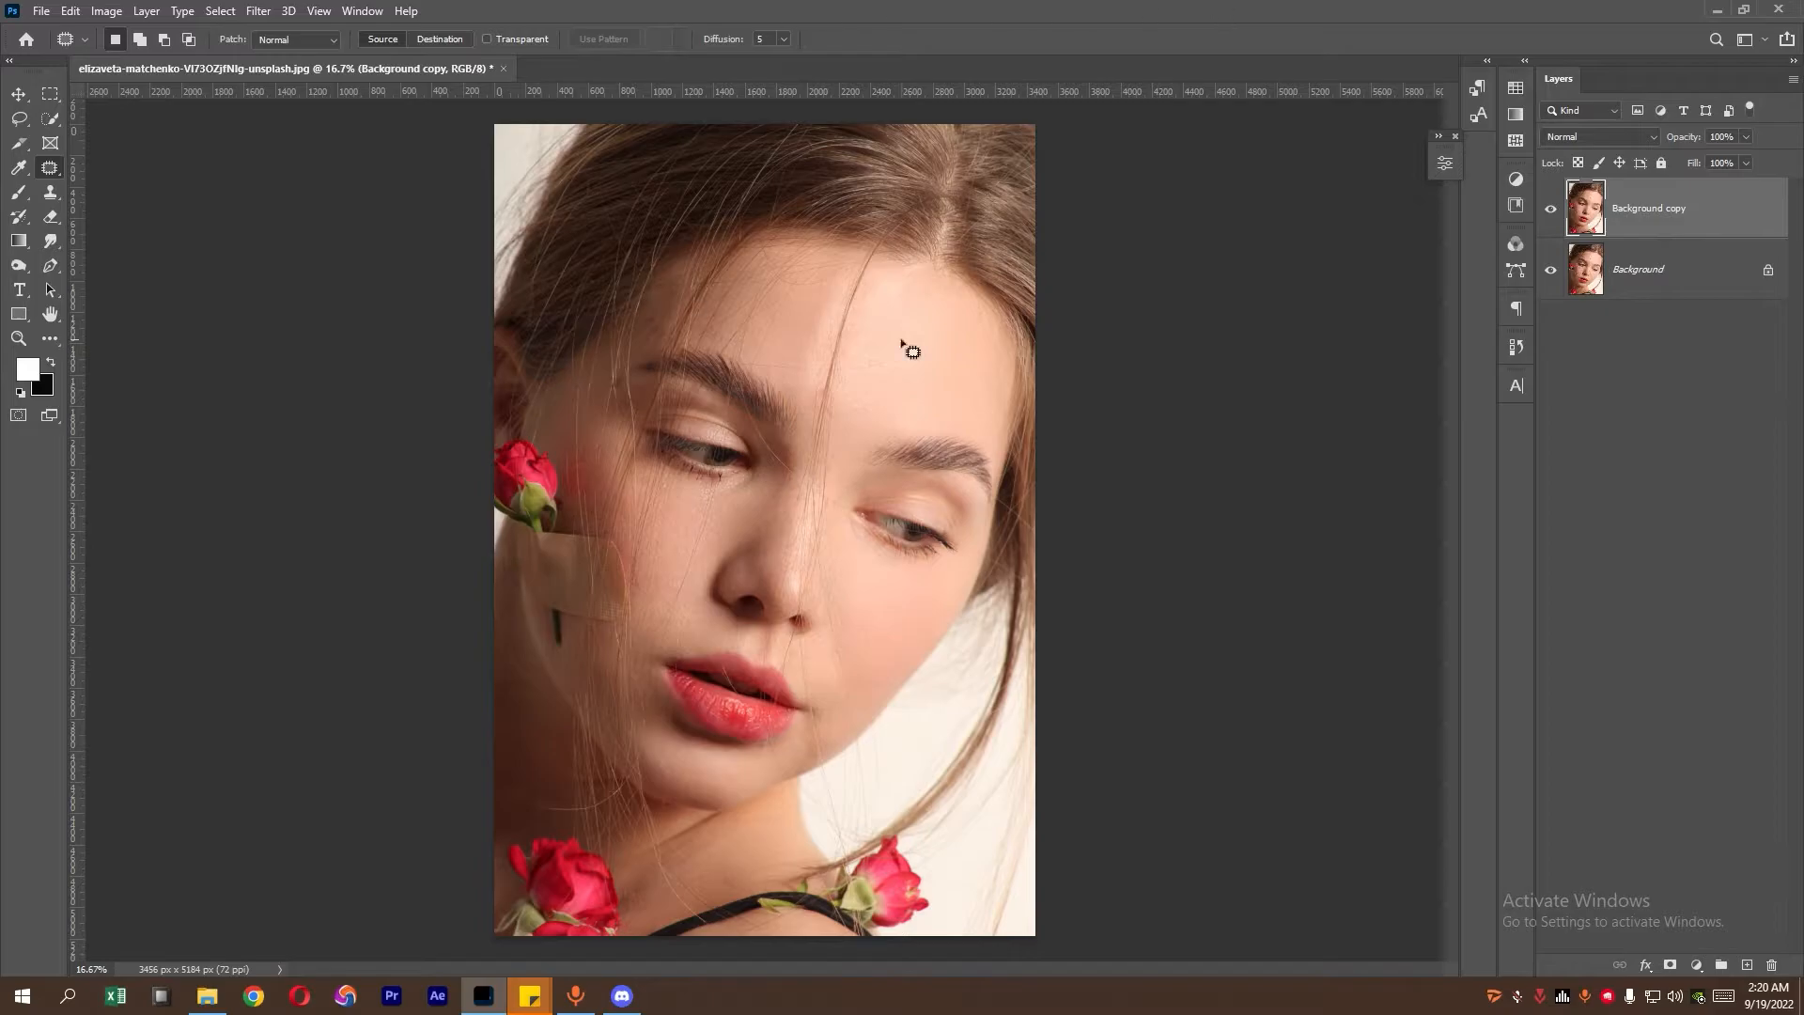
- Patch the dark spots on the shaded temple between the hairline and the tail of the eyebrow
{"action": "left_click_drag", "start_coordinate": [664, 328], "coordinate": [775, 328]}
{"action": "left_click_drag", "start_coordinate": [568, 582], "coordinate": [637, 234]}
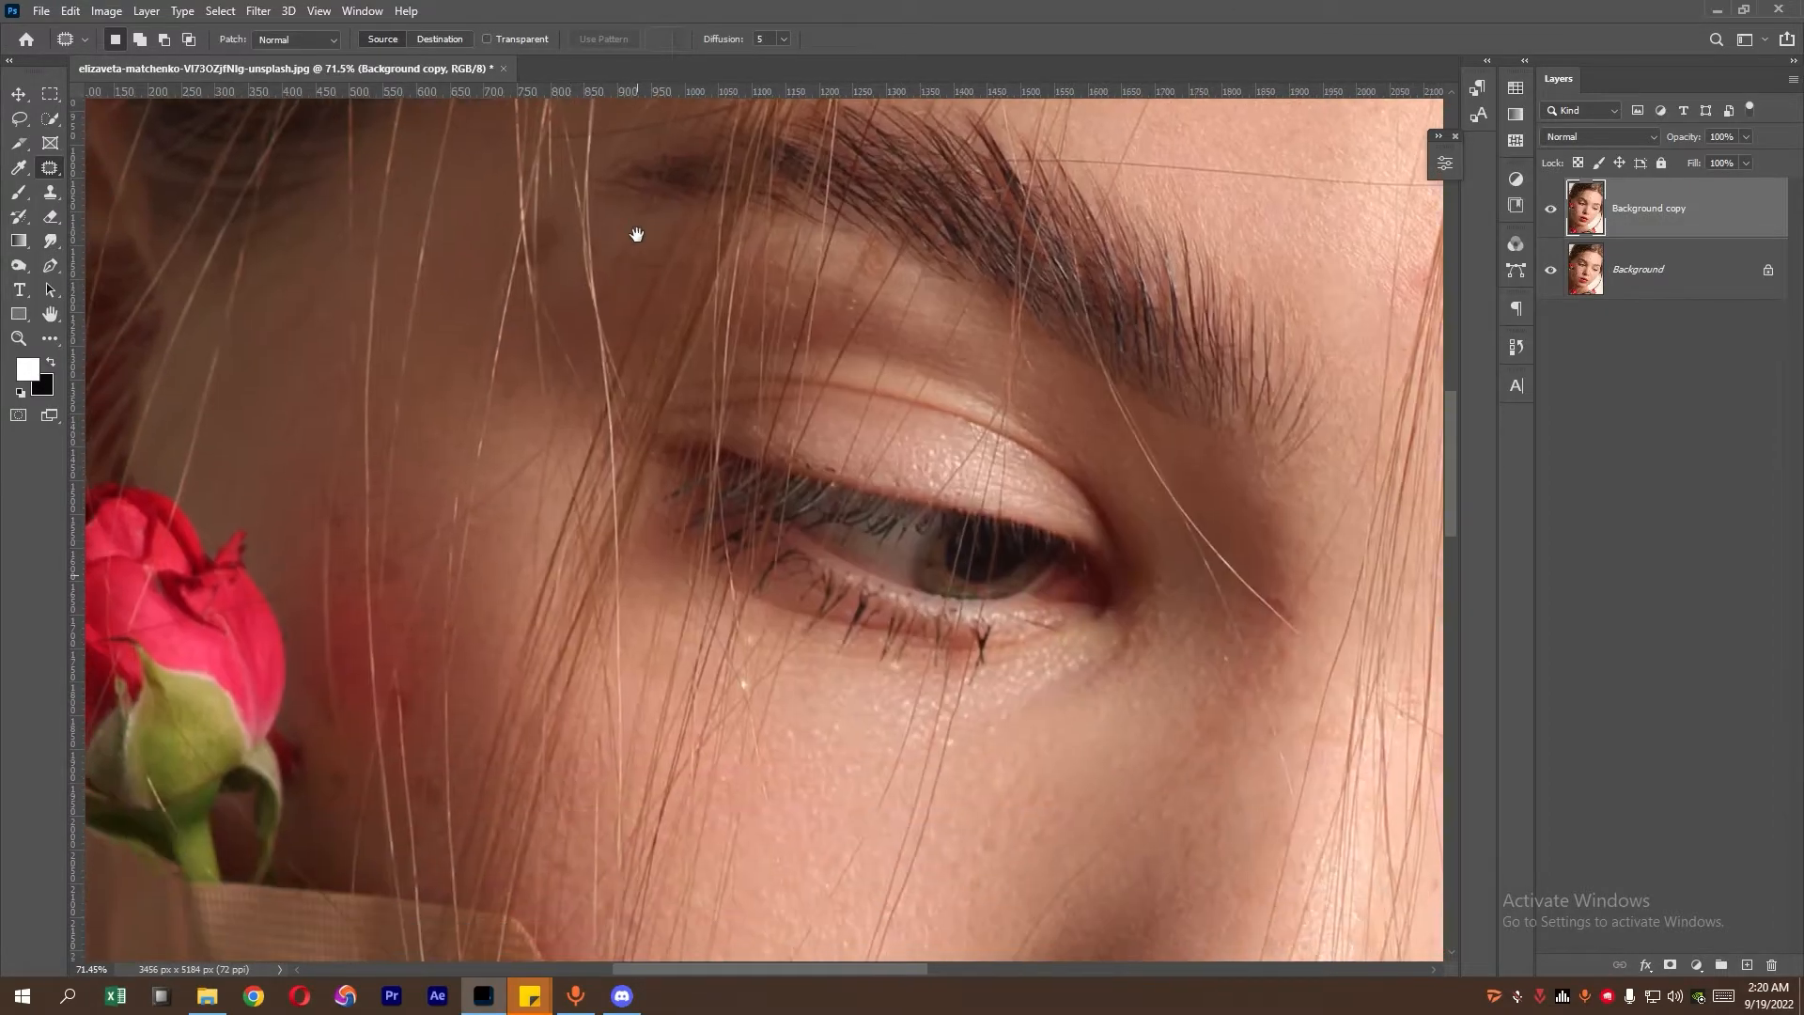
{"action": "left_click_drag", "start_coordinate": [736, 396], "coordinate": [662, 396]}
{"action": "left_click_drag", "start_coordinate": [724, 239], "coordinate": [808, 364]}
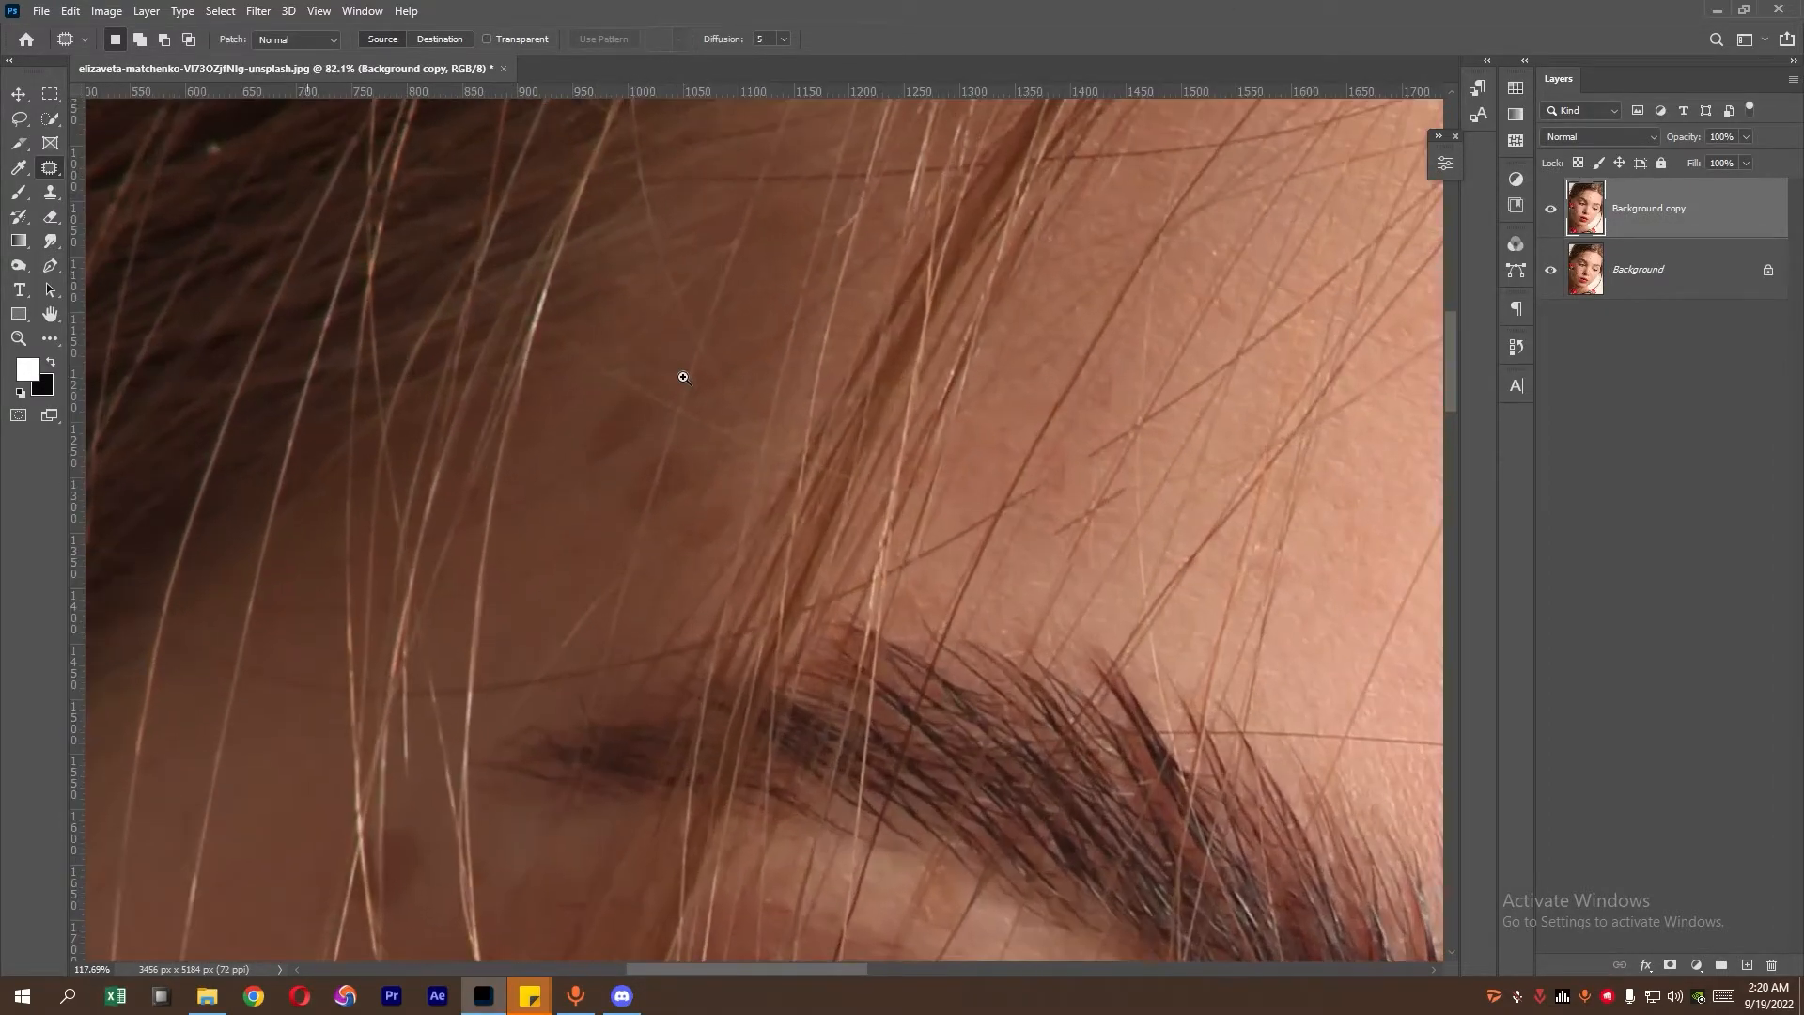
{"action": "left_click_drag", "start_coordinate": [660, 411], "coordinate": [639, 401]}
{"action": "left_click_drag", "start_coordinate": [637, 420], "coordinate": [573, 458]}
{"action": "key", "text": "ctrl+d"}
{"action": "left_click_drag", "start_coordinate": [705, 492], "coordinate": [699, 446]}
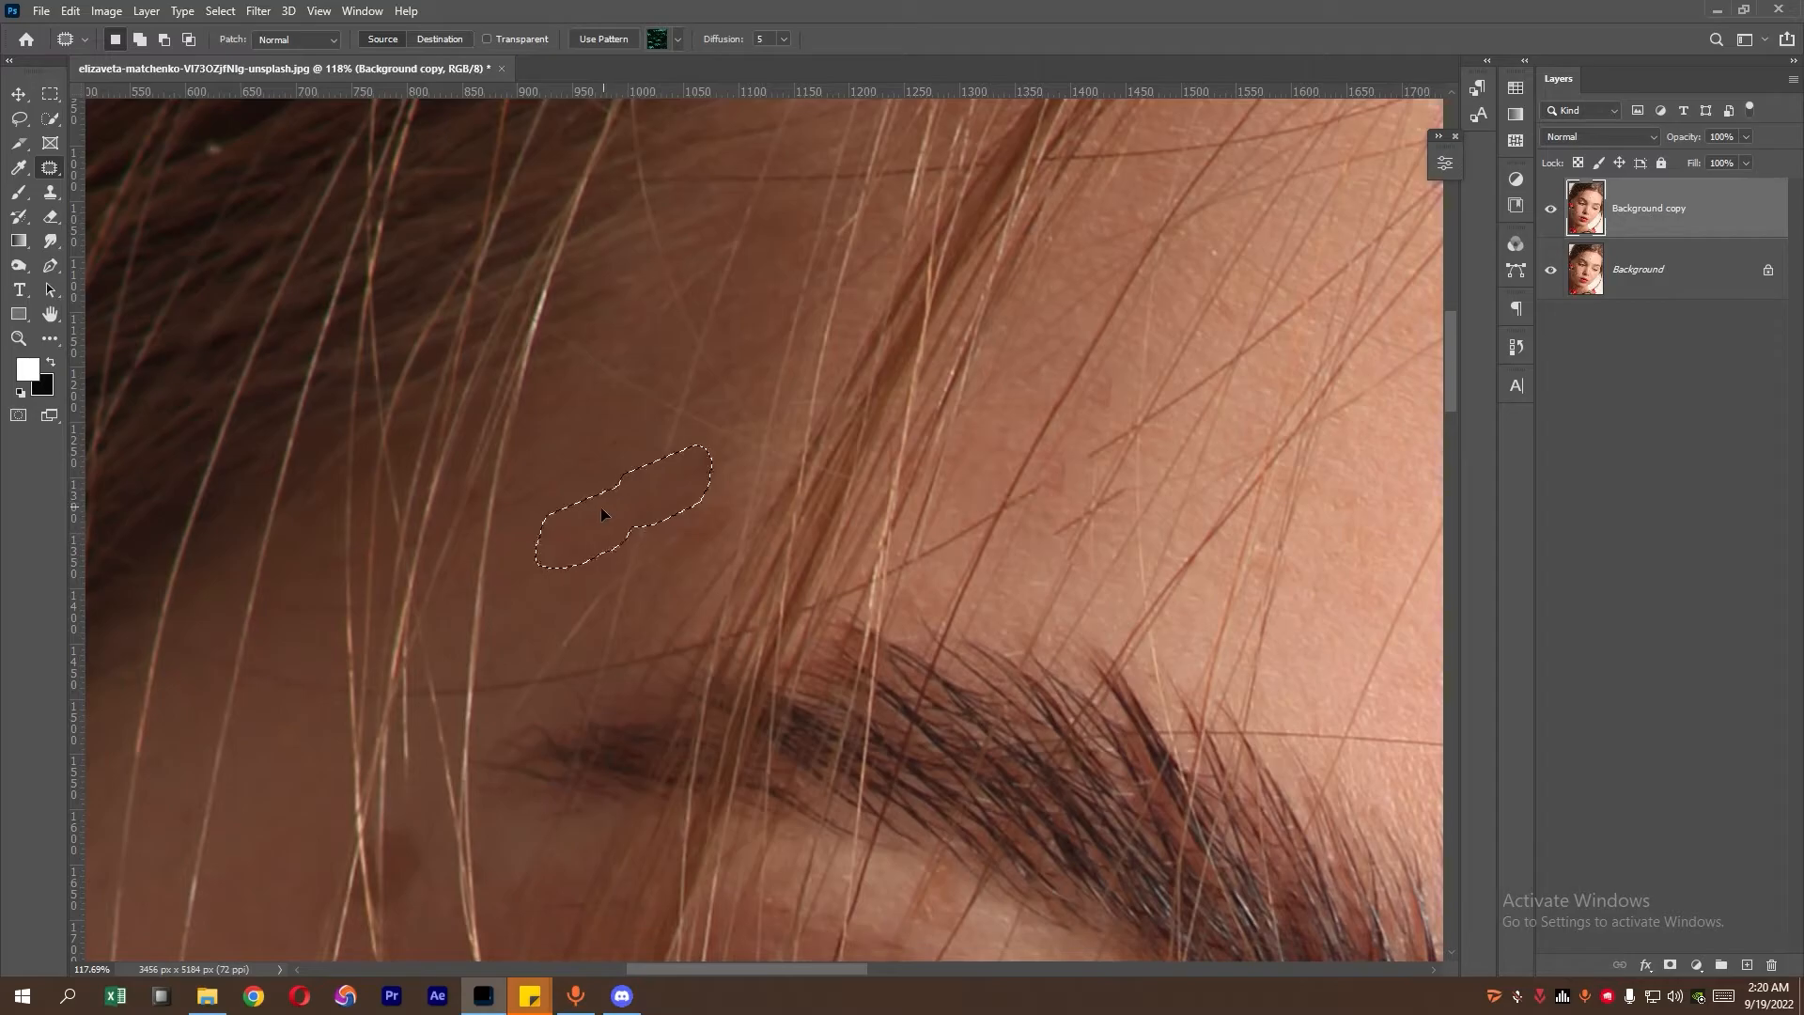
{"action": "key", "text": "ctrl+d"}
{"action": "mouse_move", "coordinate": [673, 475]}
{"action": "left_mouse_down"}
{"action": "mouse_move", "coordinate": [665, 445]}
{"action": "mouse_move", "coordinate": [636, 574]}
{"action": "mouse_move", "coordinate": [576, 562]}
{"action": "left_mouse_up"}
{"action": "key", "text": "ctrl+d"}
{"action": "left_click", "coordinate": [576, 562], "text": "alt"}
{"action": "left_click", "coordinate": [576, 563], "text": "alt"}
{"action": "left_click", "coordinate": [577, 564], "text": "alt"}
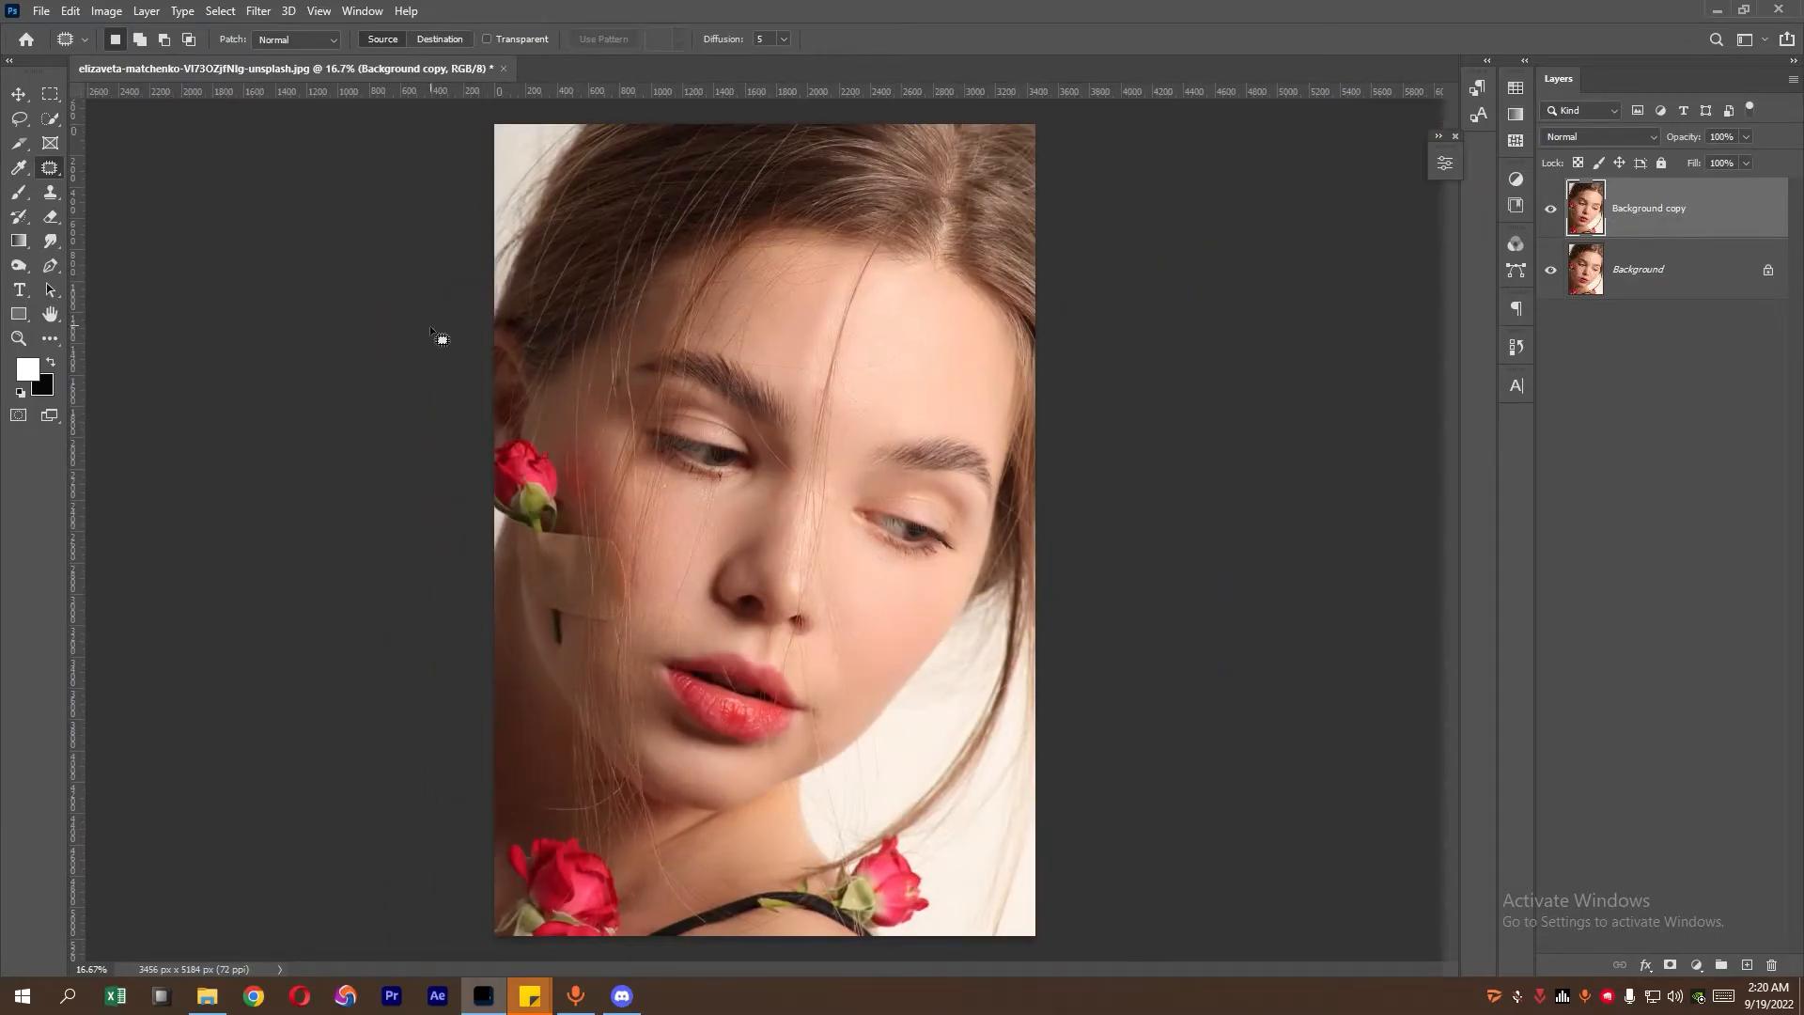
- Apply Auto Tone to the Background copy layer and compare the result with the original by toggling the layer's visibility
{"action": "left_click", "coordinate": [106, 11]}
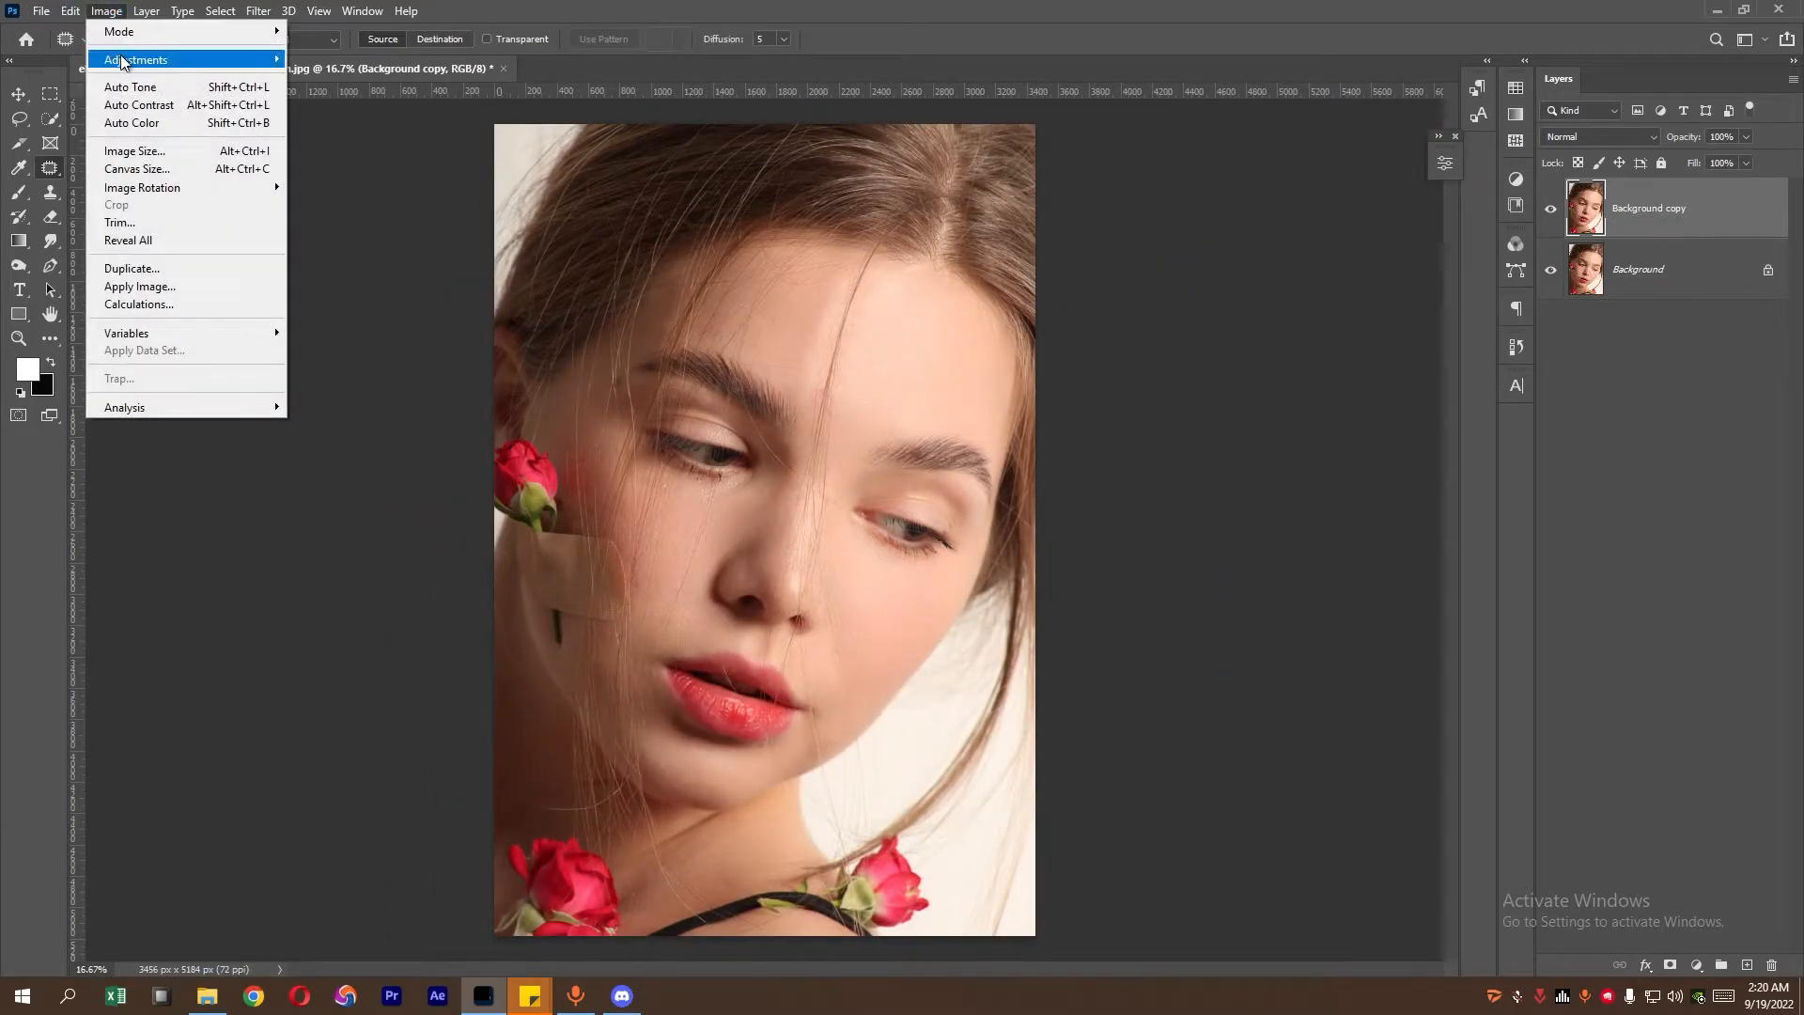
{"action": "mouse_move", "coordinate": [262, 59]}
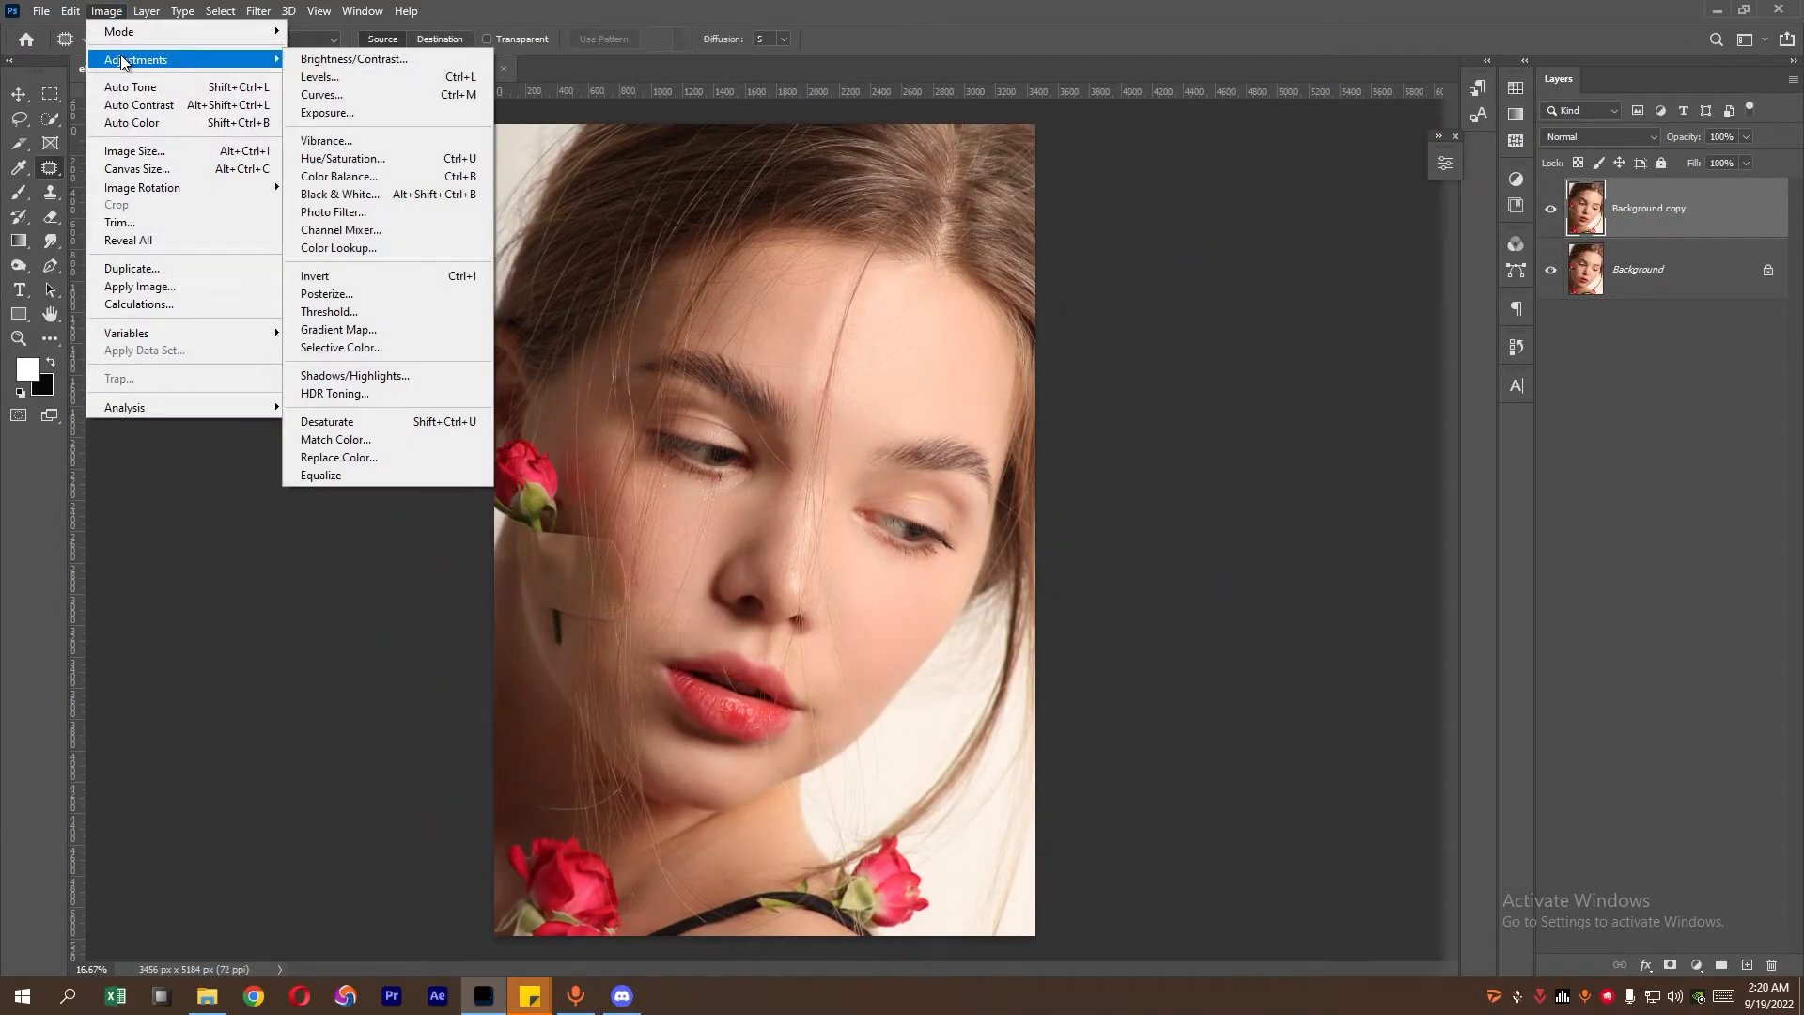
{"action": "left_click", "coordinate": [222, 94]}
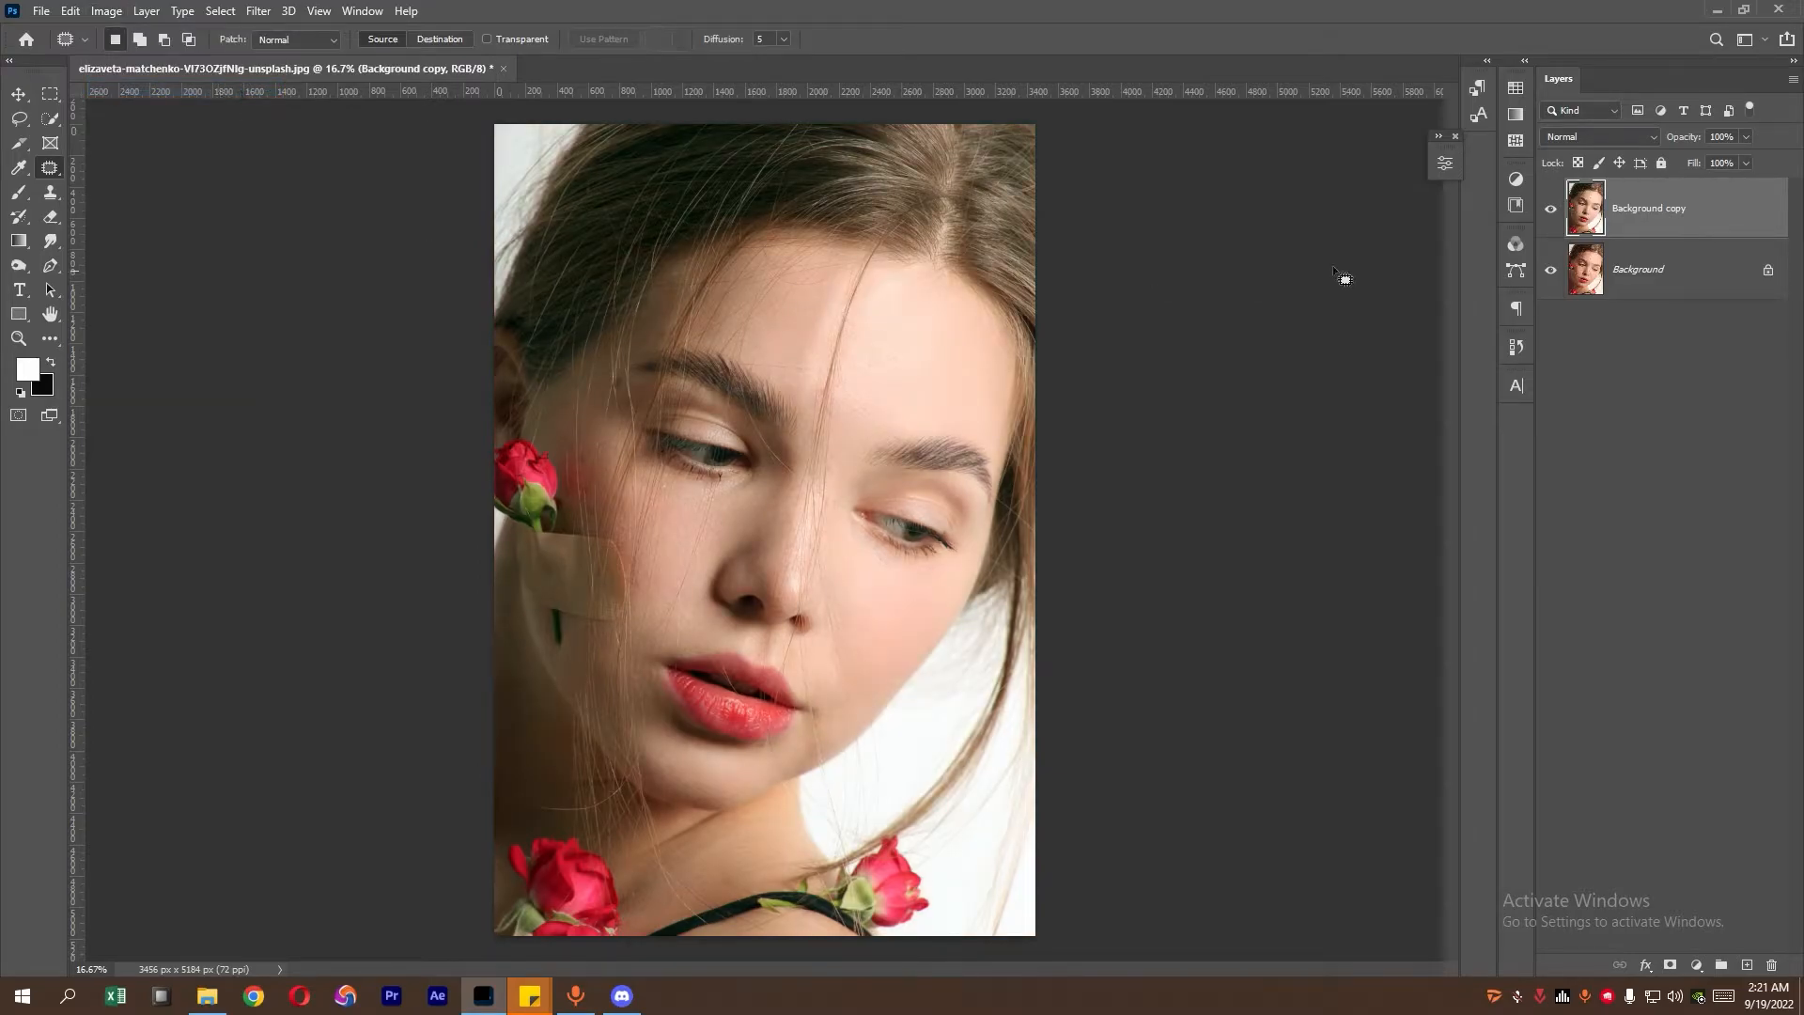
{"action": "left_click", "coordinate": [1552, 209]}
{"action": "left_click", "coordinate": [1551, 208]}
- Apply Auto Color to the Background copy layer
{"action": "left_click", "coordinate": [106, 11]}
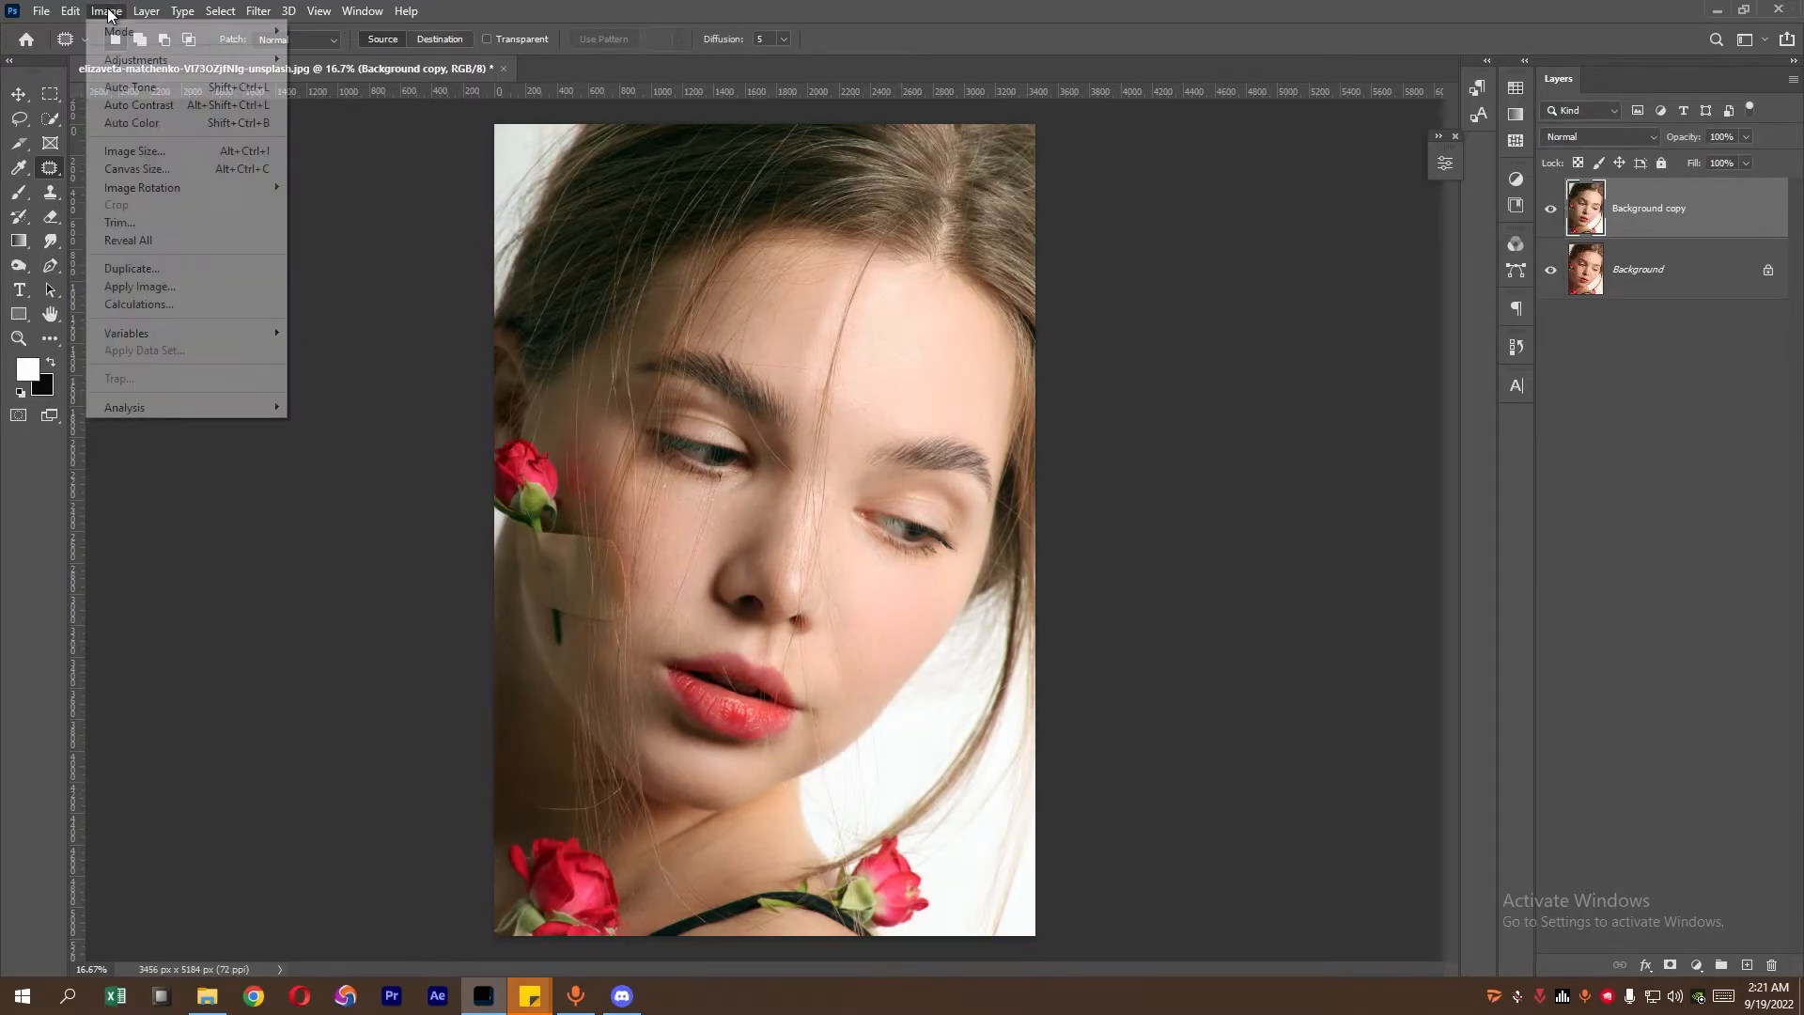
{"action": "left_click", "coordinate": [155, 122]}
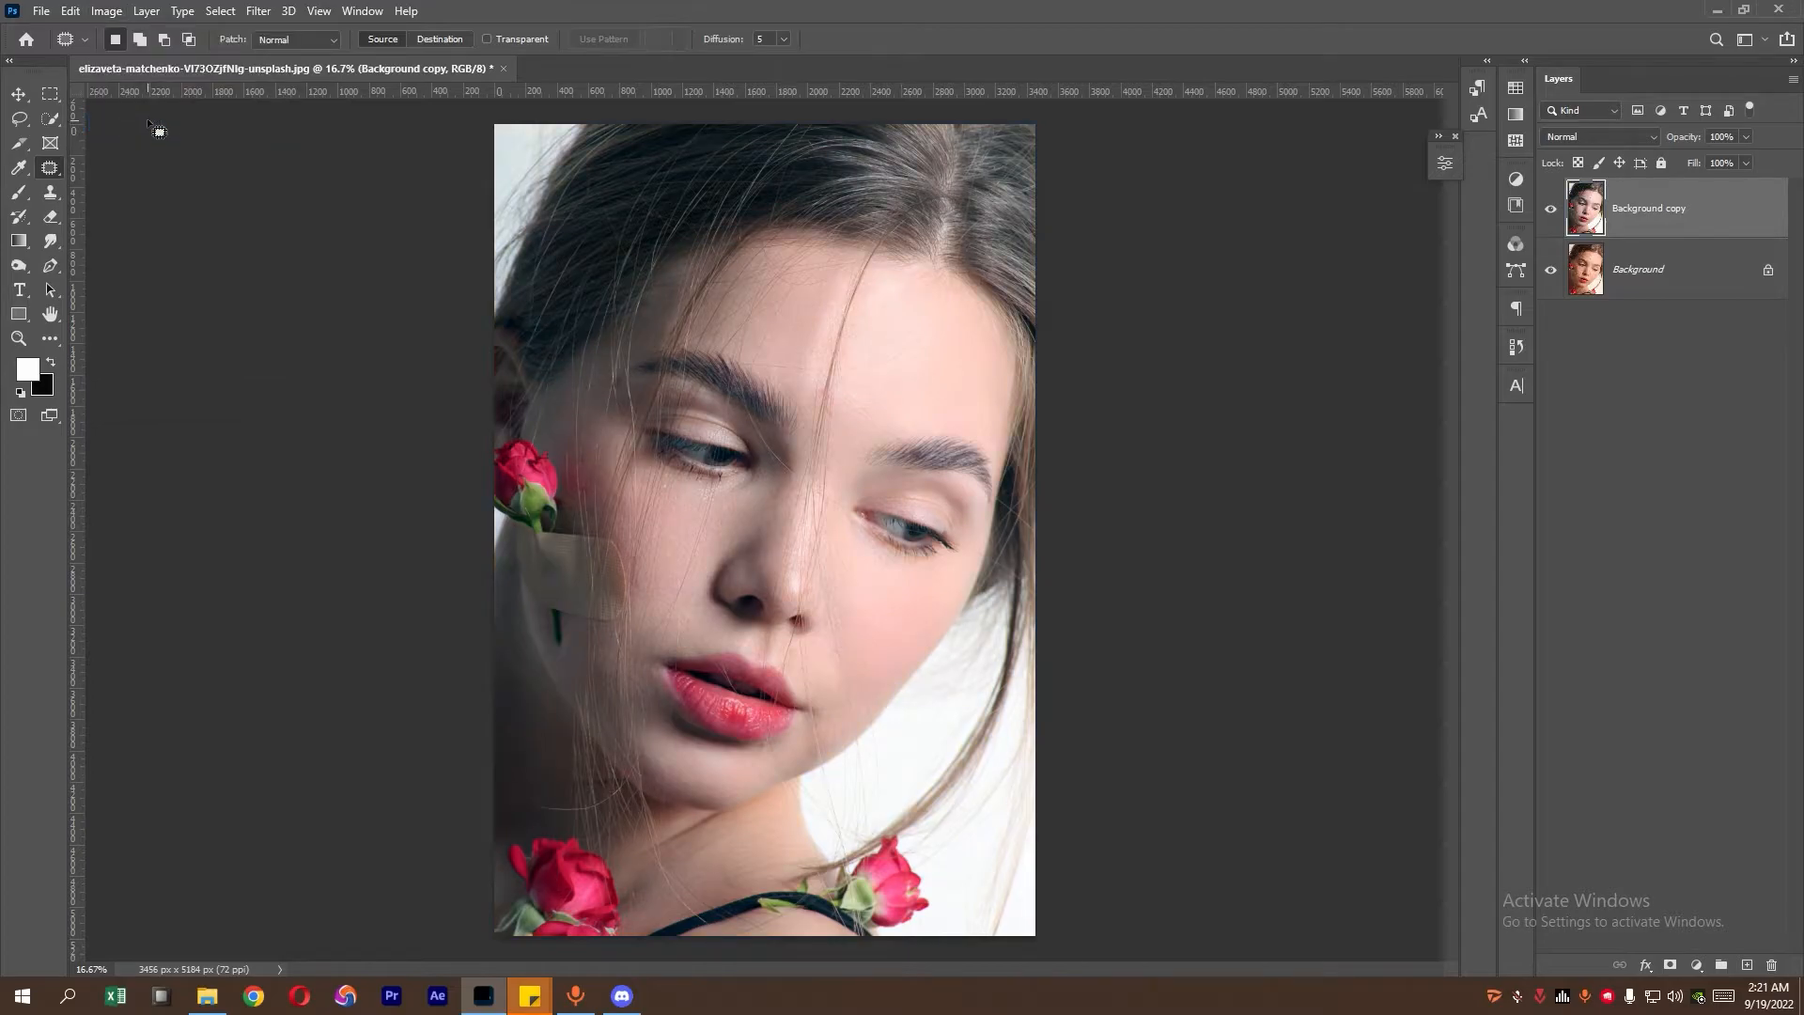
- Apply Auto Contrast to the Background copy layer
{"action": "left_click", "coordinate": [104, 17]}
{"action": "mouse_move", "coordinate": [107, 11]}
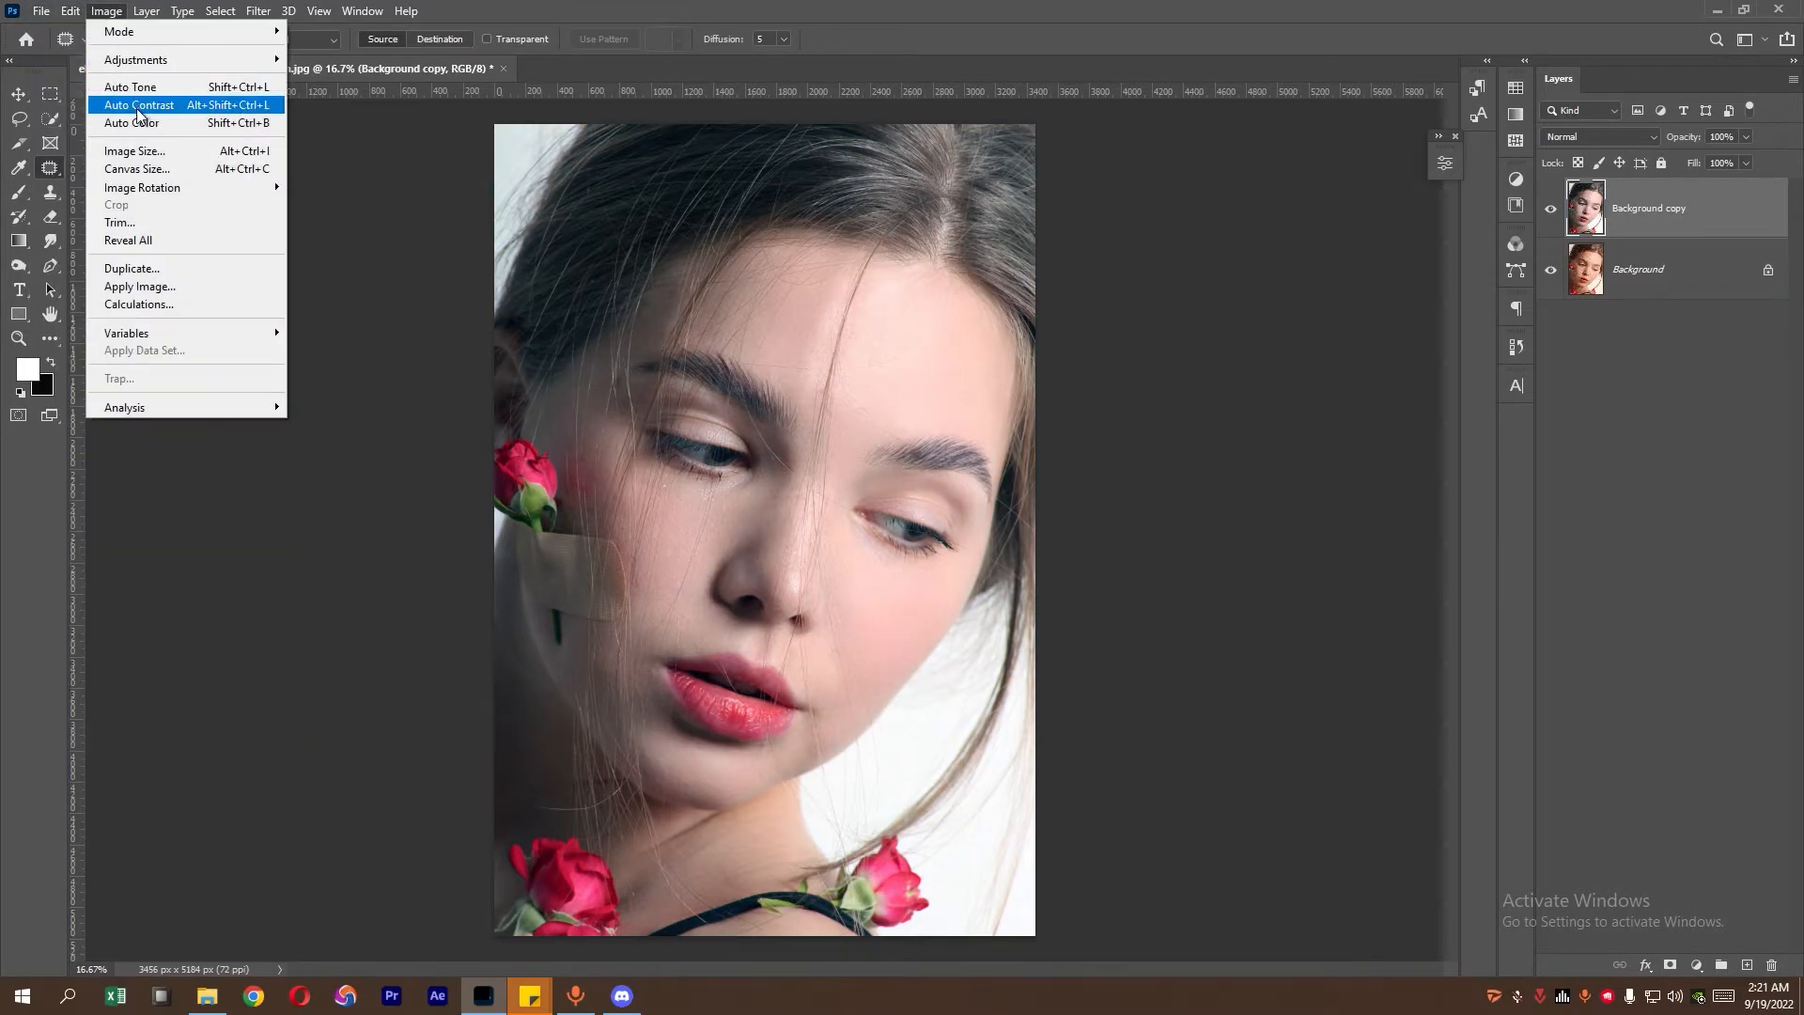
{"action": "left_click", "coordinate": [141, 111]}
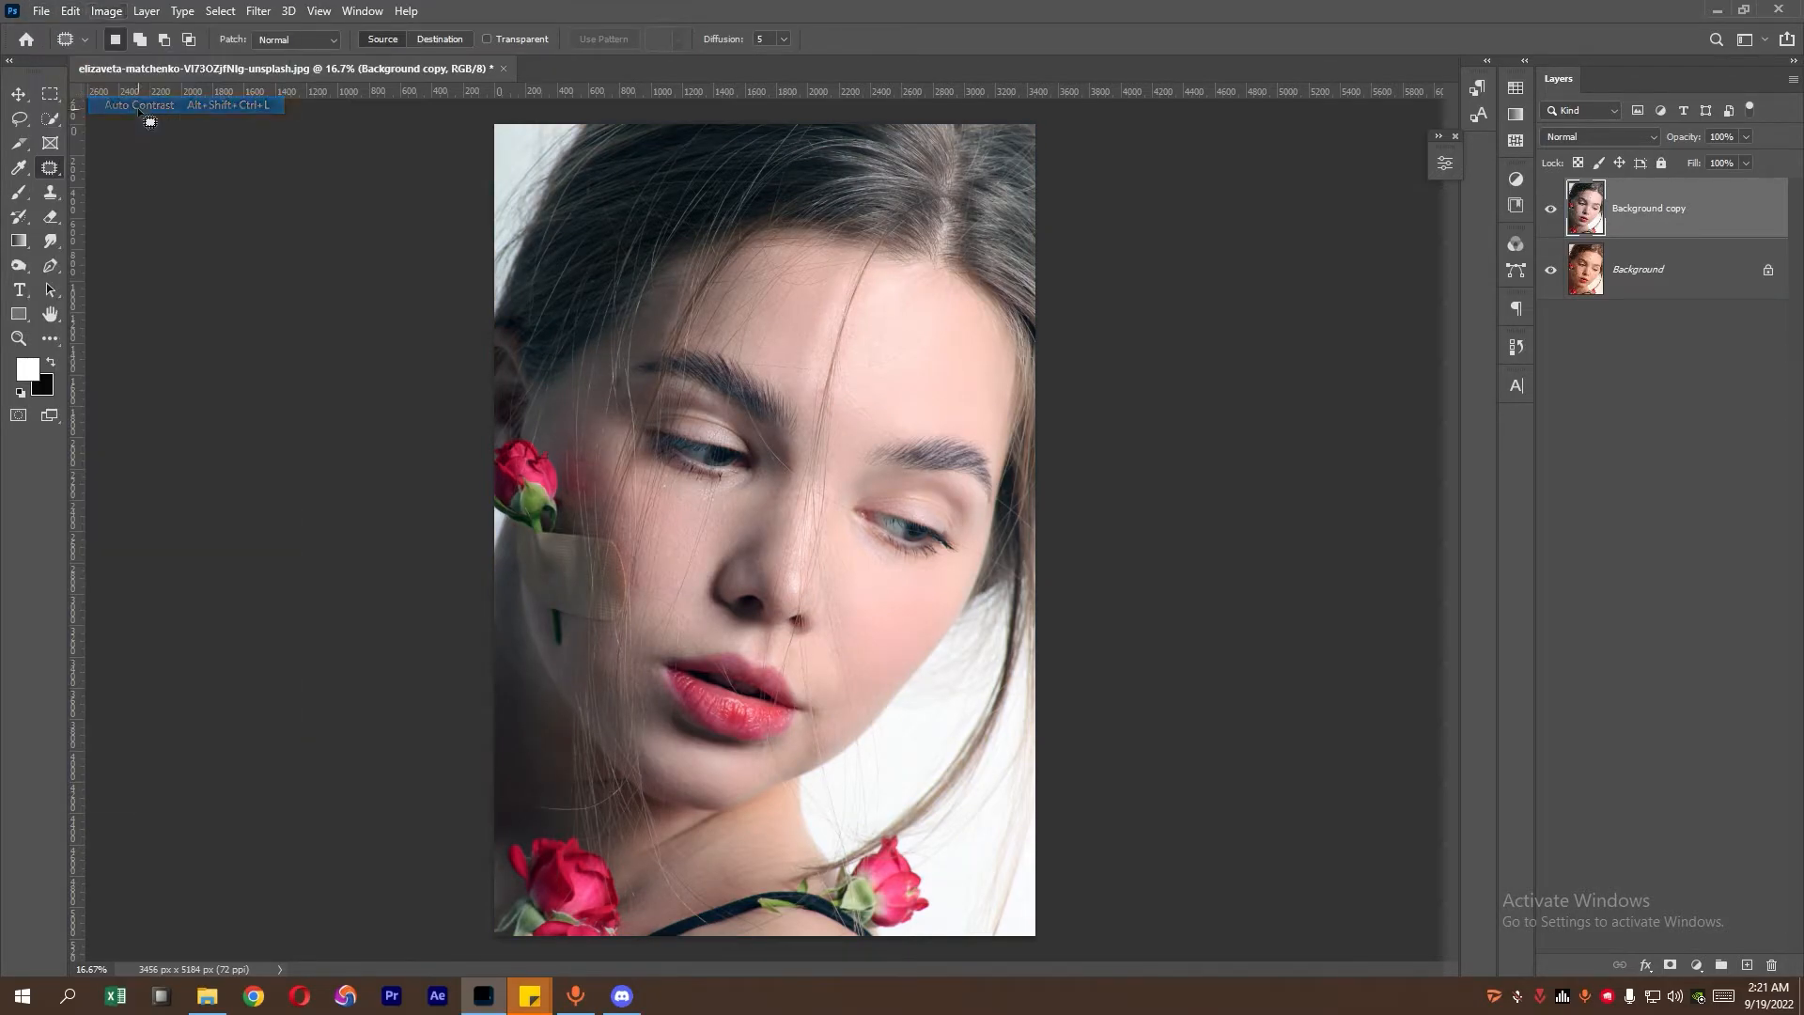
- Flatten the portrait for HDR Toning, enable Smooth Edges, and set Gamma to about 2.07 and Exposure to about -1.70
{"action": "left_click", "coordinate": [106, 10]}
{"action": "mouse_move", "coordinate": [188, 60]}
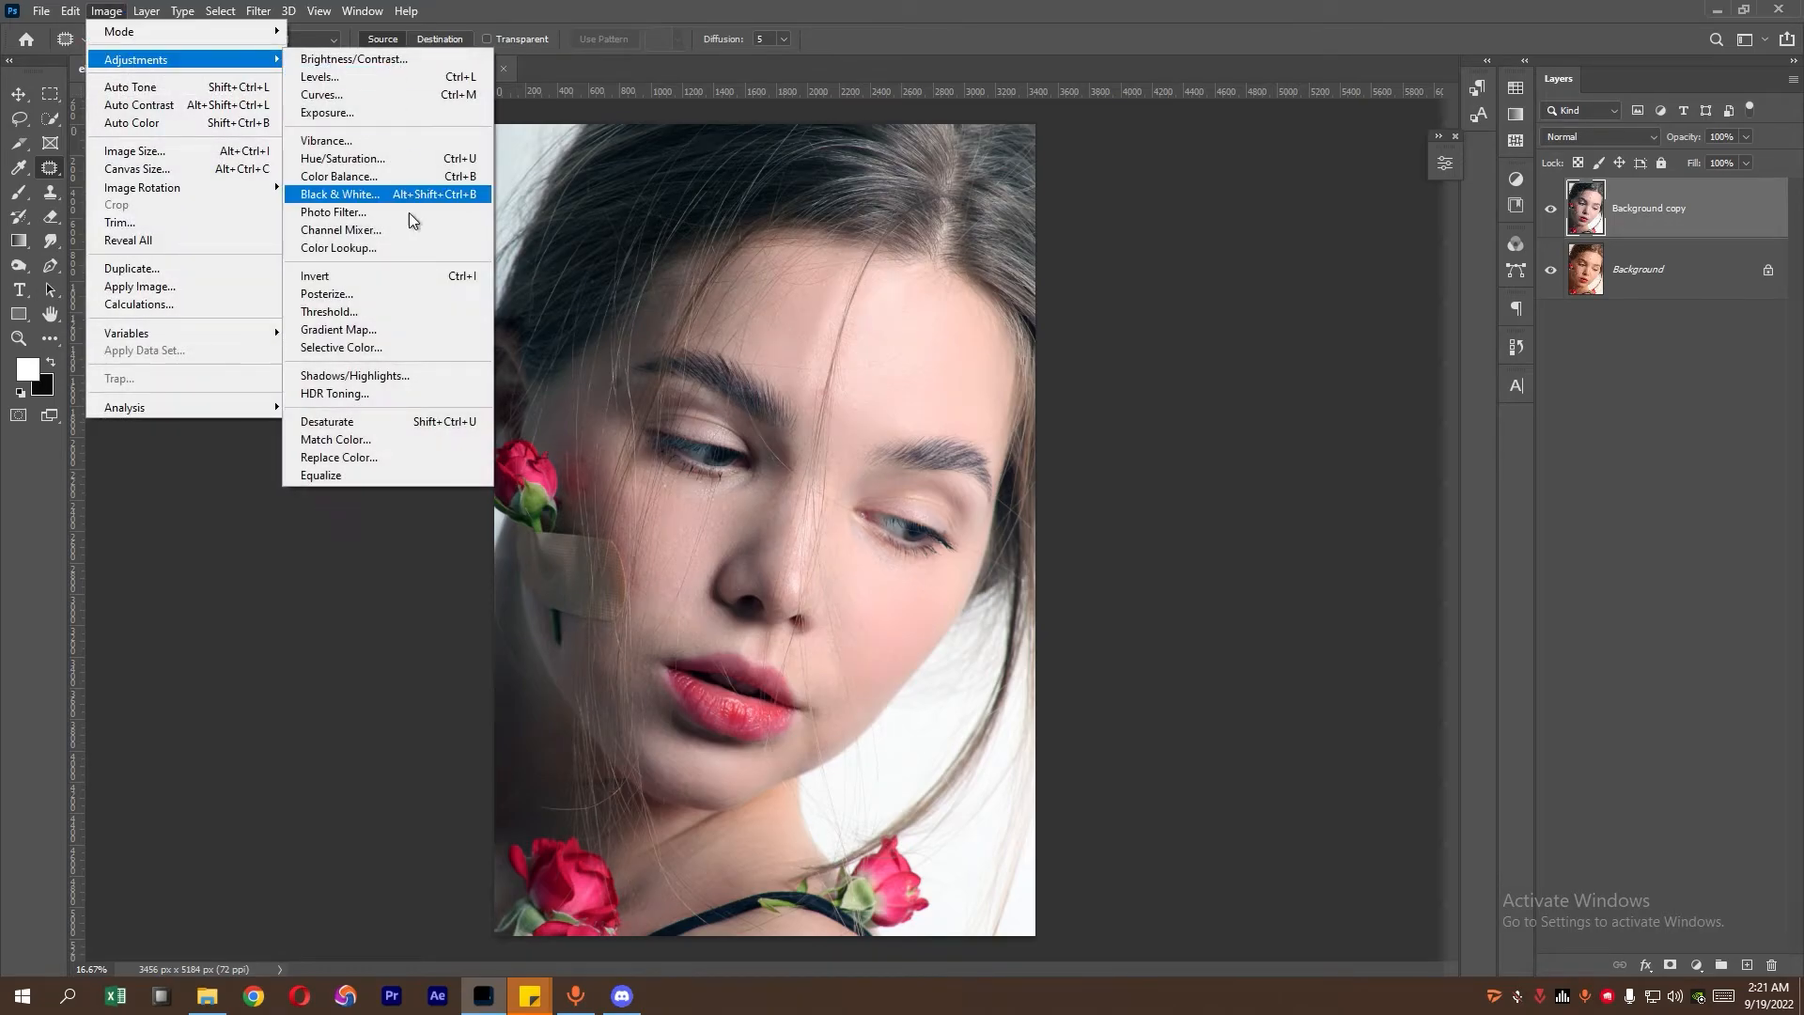
{"action": "left_click", "coordinate": [414, 393]}
{"action": "left_click", "coordinate": [958, 559]}
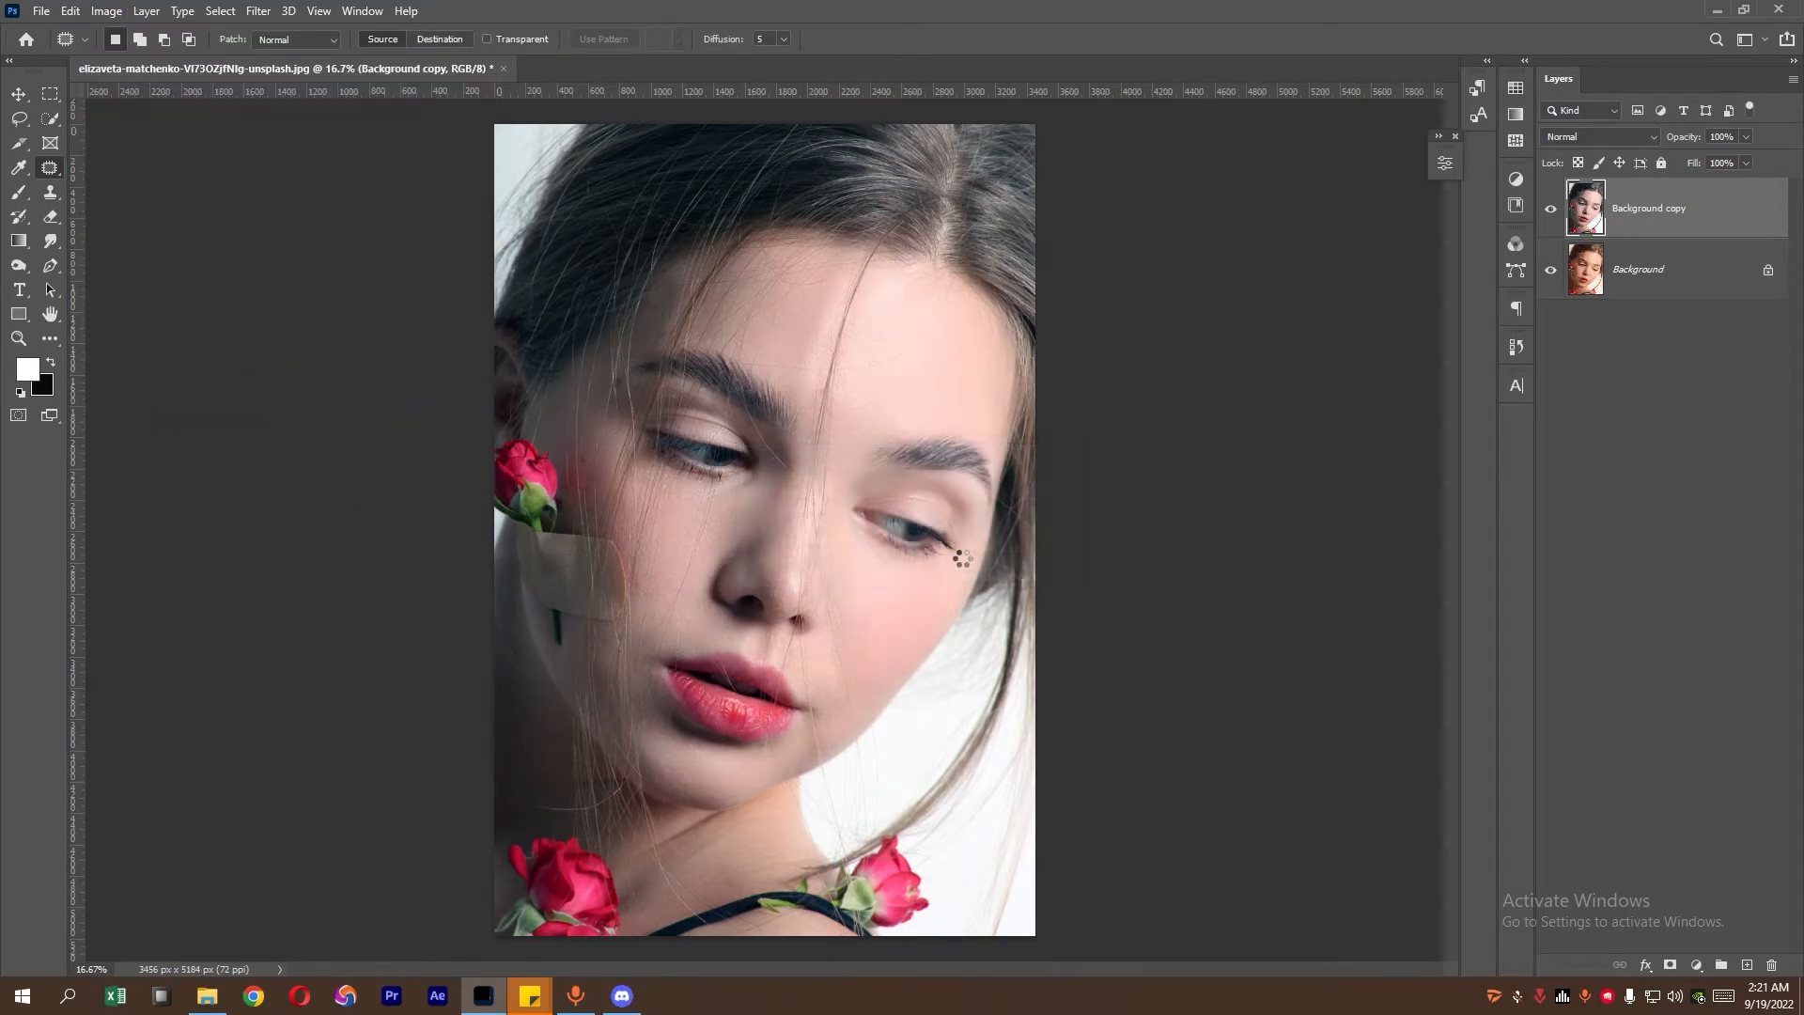
{"action": "left_click_drag", "start_coordinate": [1432, 77], "coordinate": [1272, 134]}
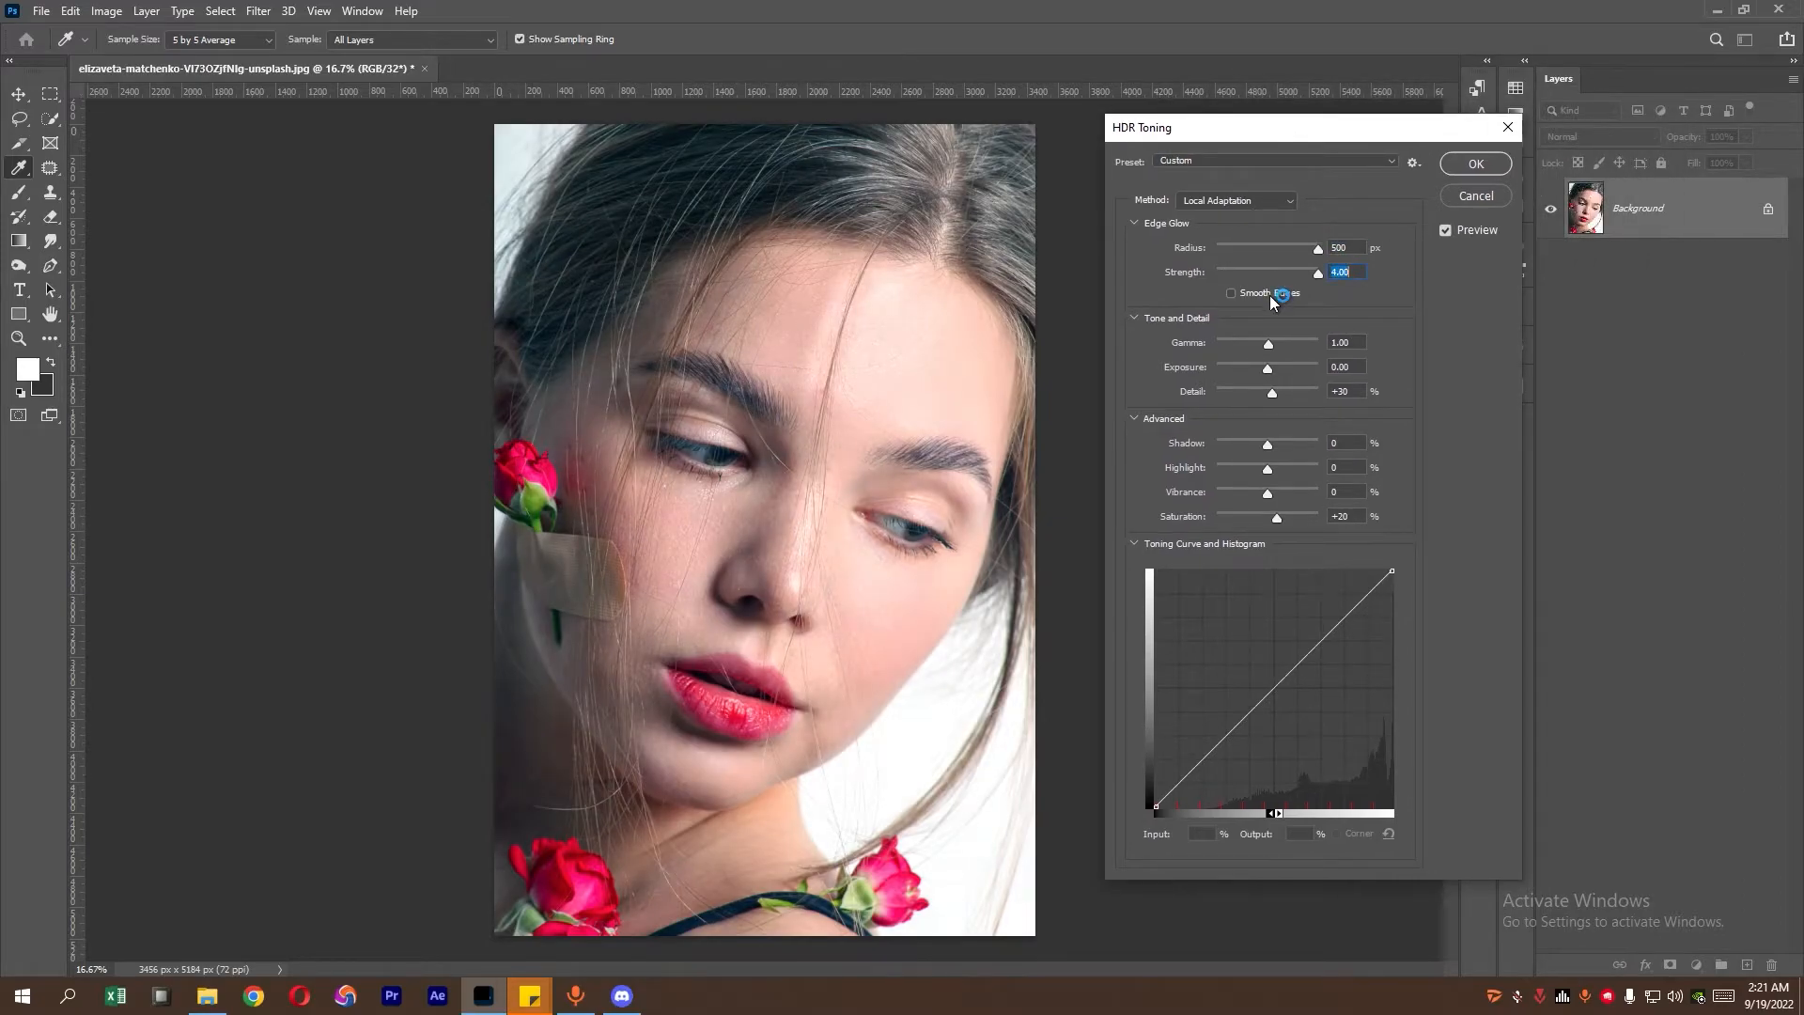
{"action": "left_click", "coordinate": [1270, 293]}
{"action": "left_click_drag", "start_coordinate": [1251, 349], "coordinate": [1249, 368]}
{"action": "left_click", "coordinate": [1224, 367]}
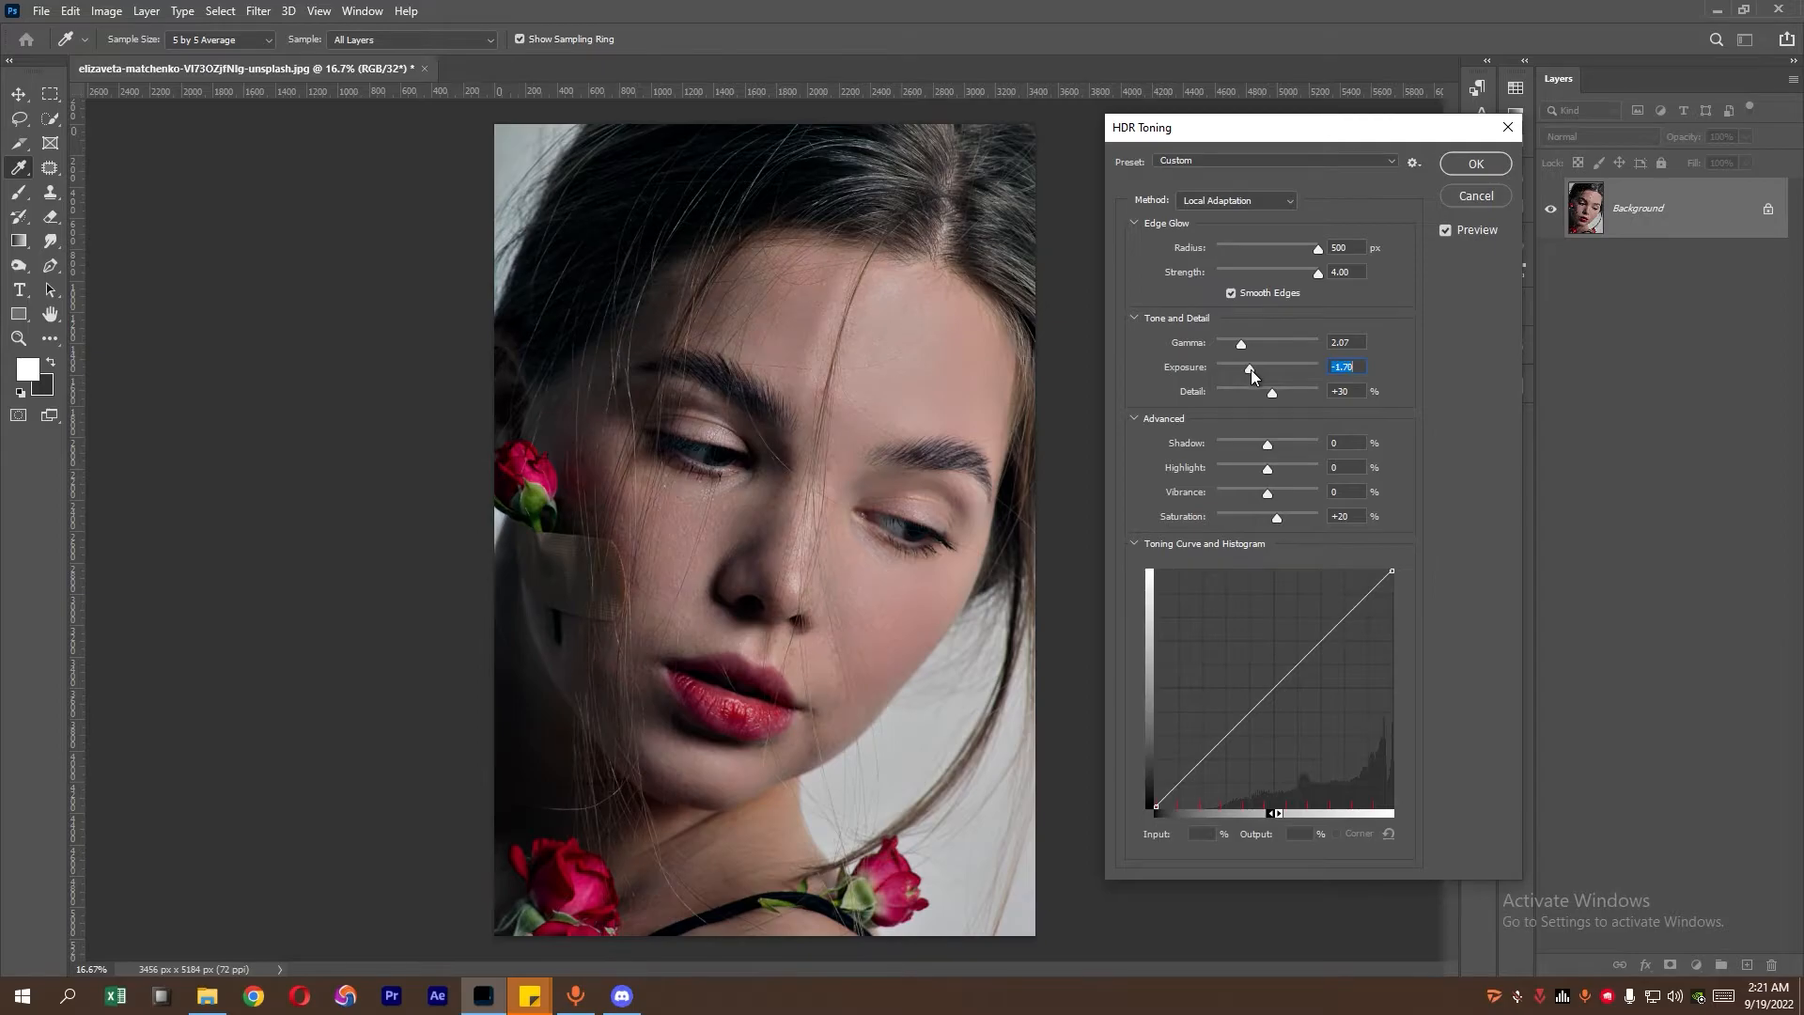
- Refine HDR Toning to Gamma 2.18, Exposure -1.61 and Highlight +10, add a toning curve point near its middle, and apply the adjustment
{"action": "left_click", "coordinate": [1246, 342]}
{"action": "left_click", "coordinate": [1279, 466]}
{"action": "left_click_drag", "start_coordinate": [1279, 465], "coordinate": [1272, 464]}
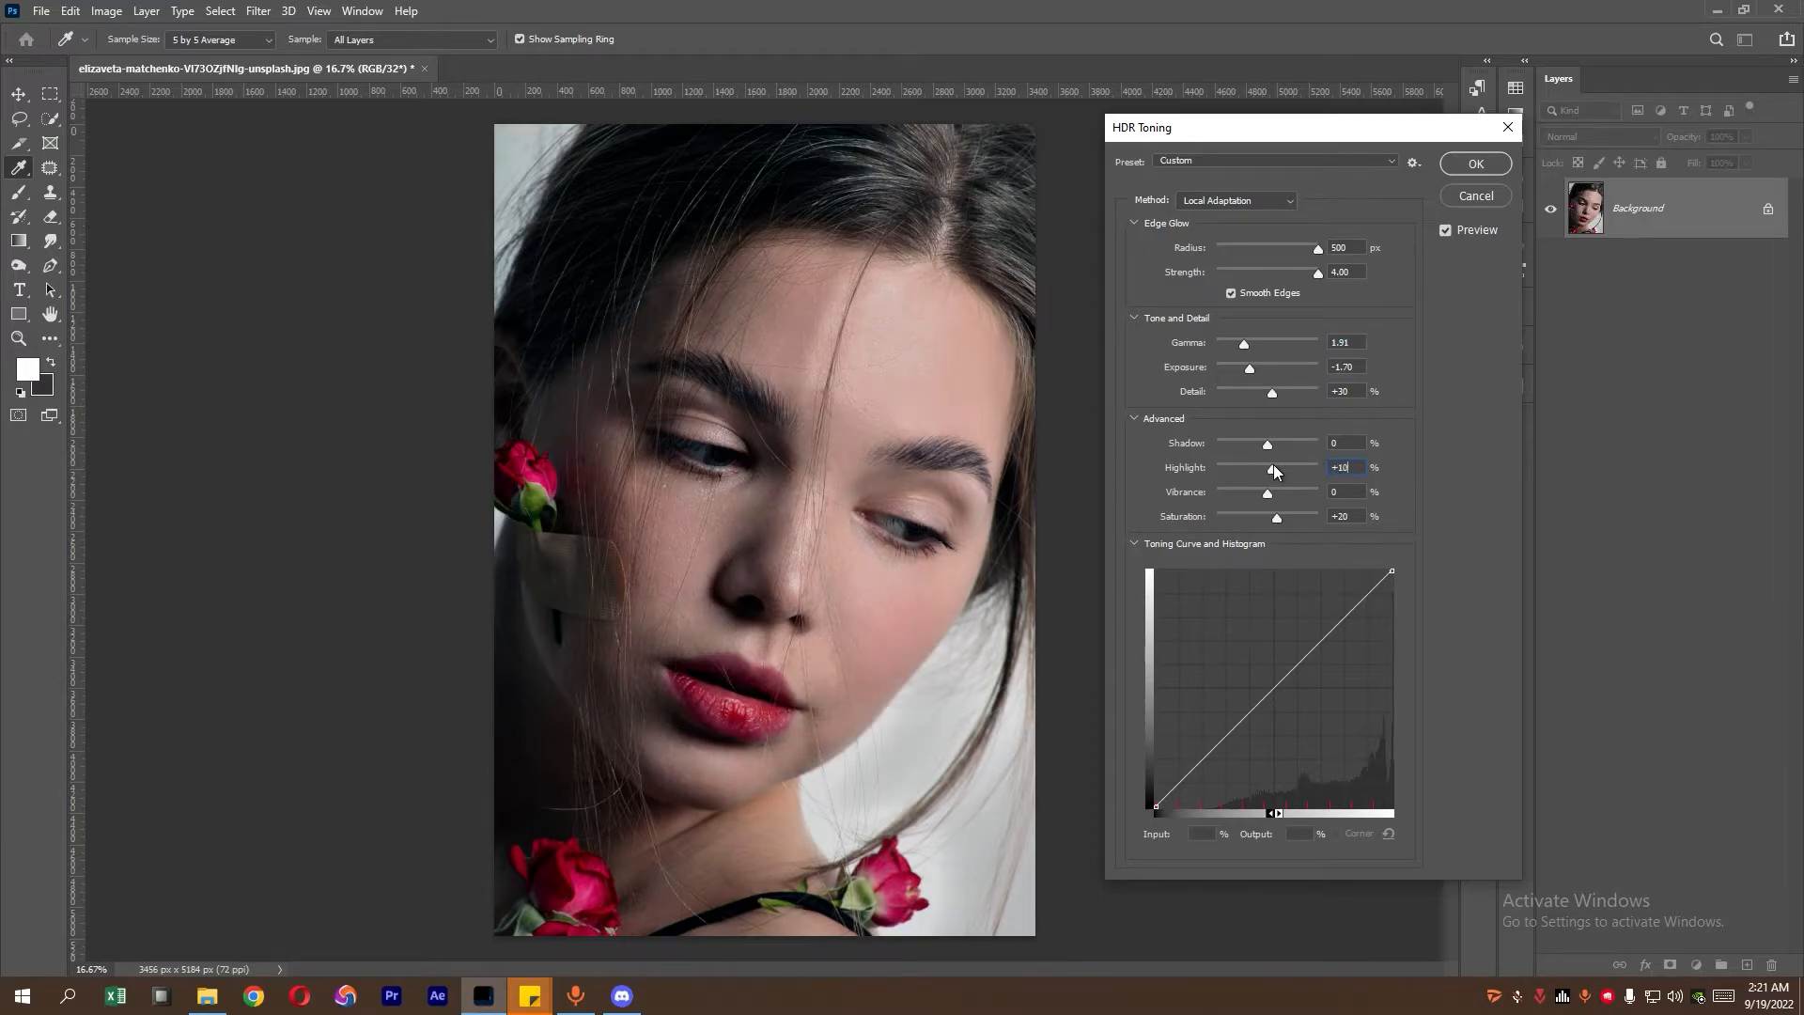
{"action": "left_click", "coordinate": [1242, 343]}
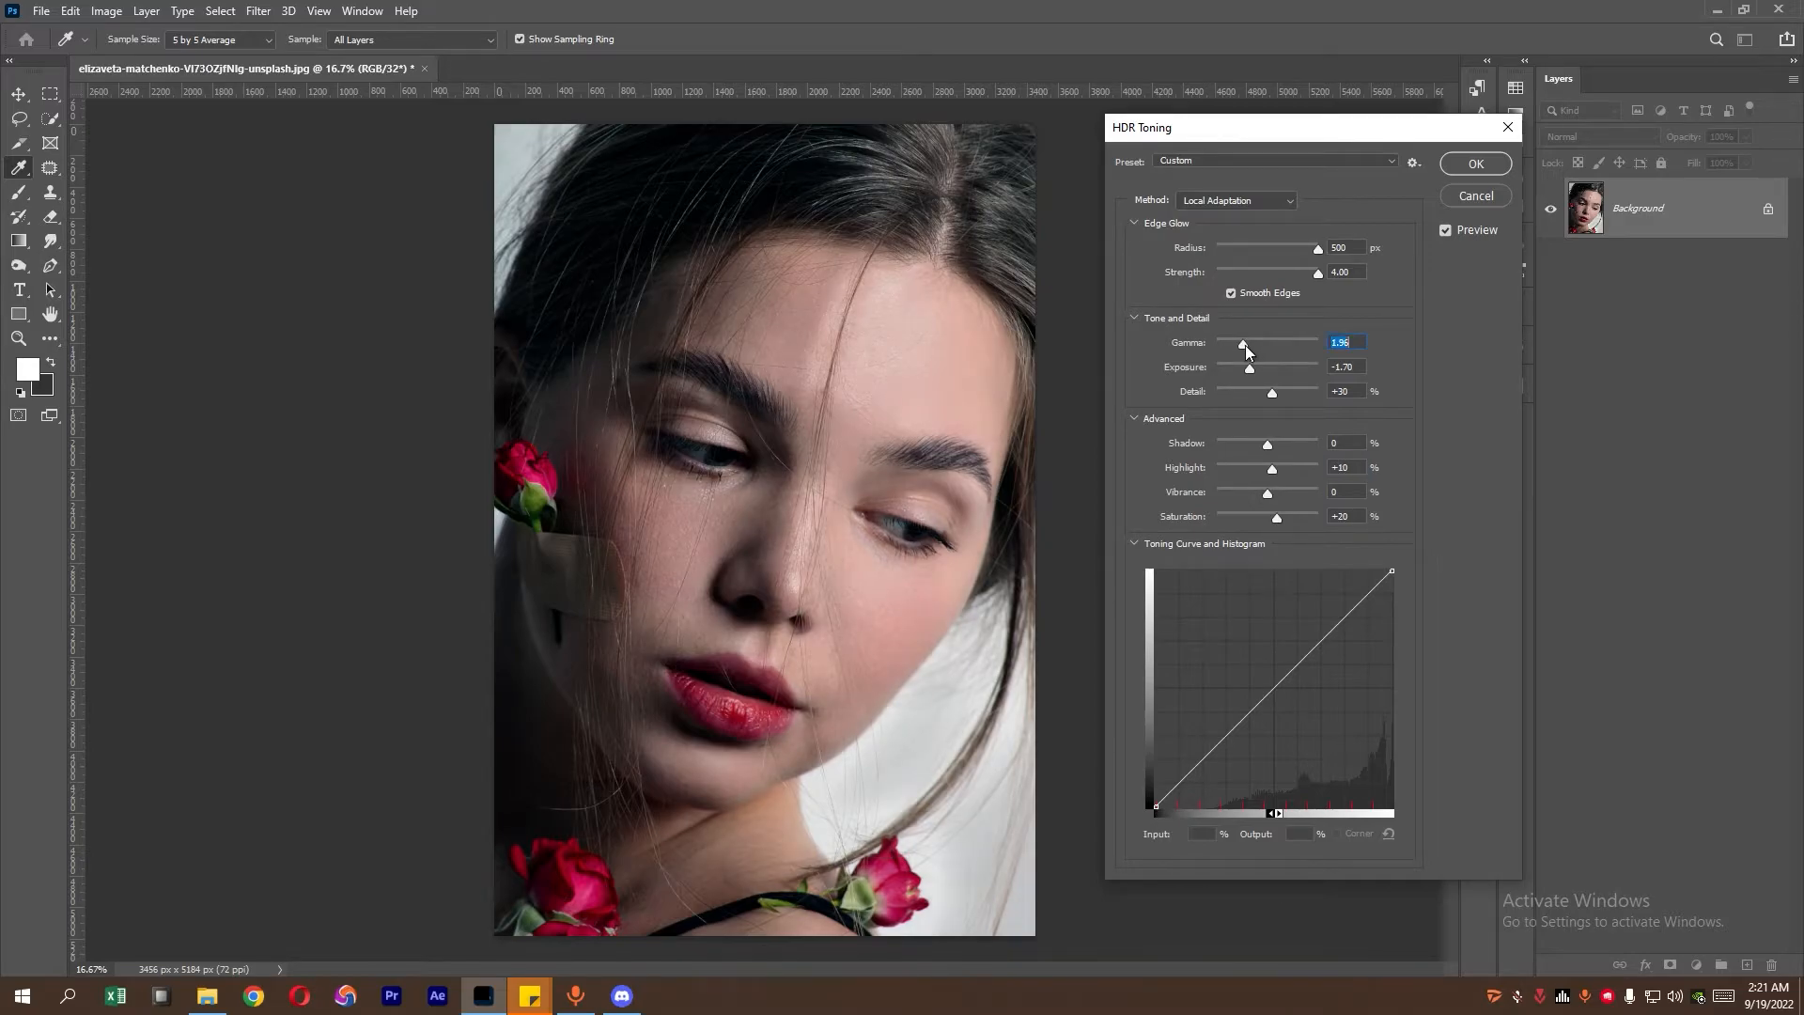
{"action": "left_click_drag", "start_coordinate": [1249, 368], "coordinate": [1240, 342]}
{"action": "left_click", "coordinate": [1273, 695]}
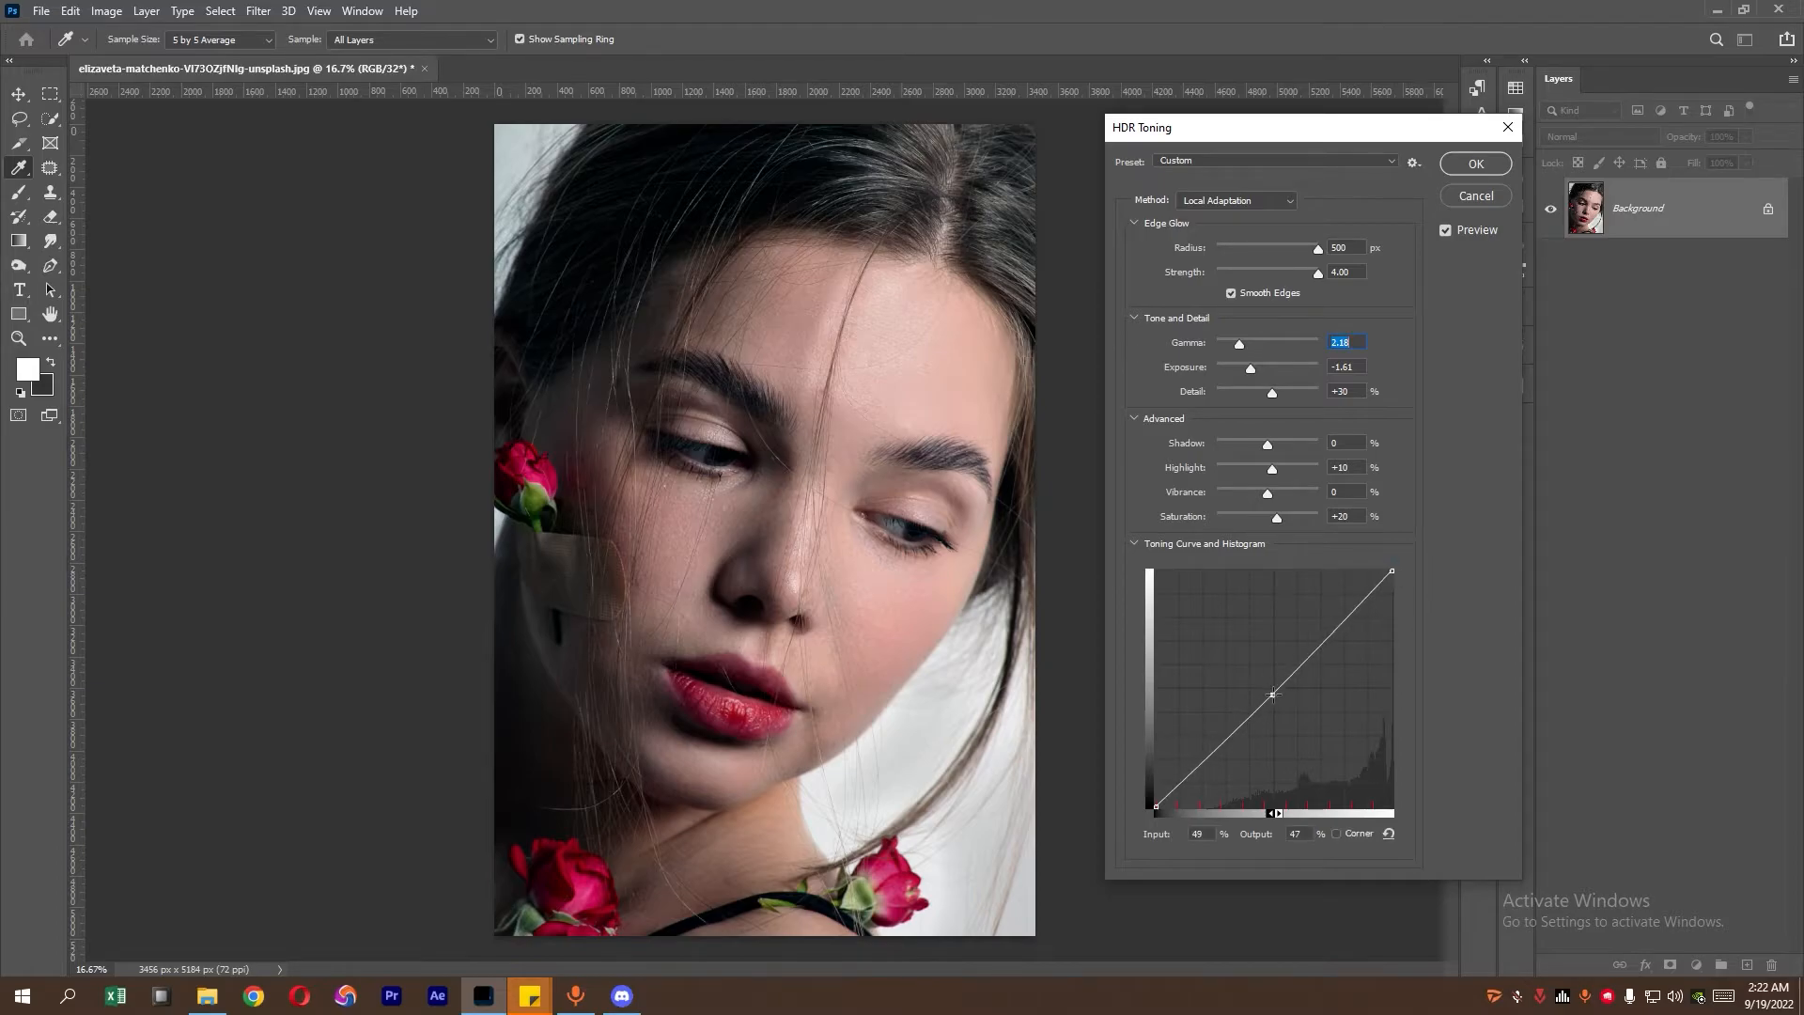
{"action": "left_click", "coordinate": [1475, 163]}
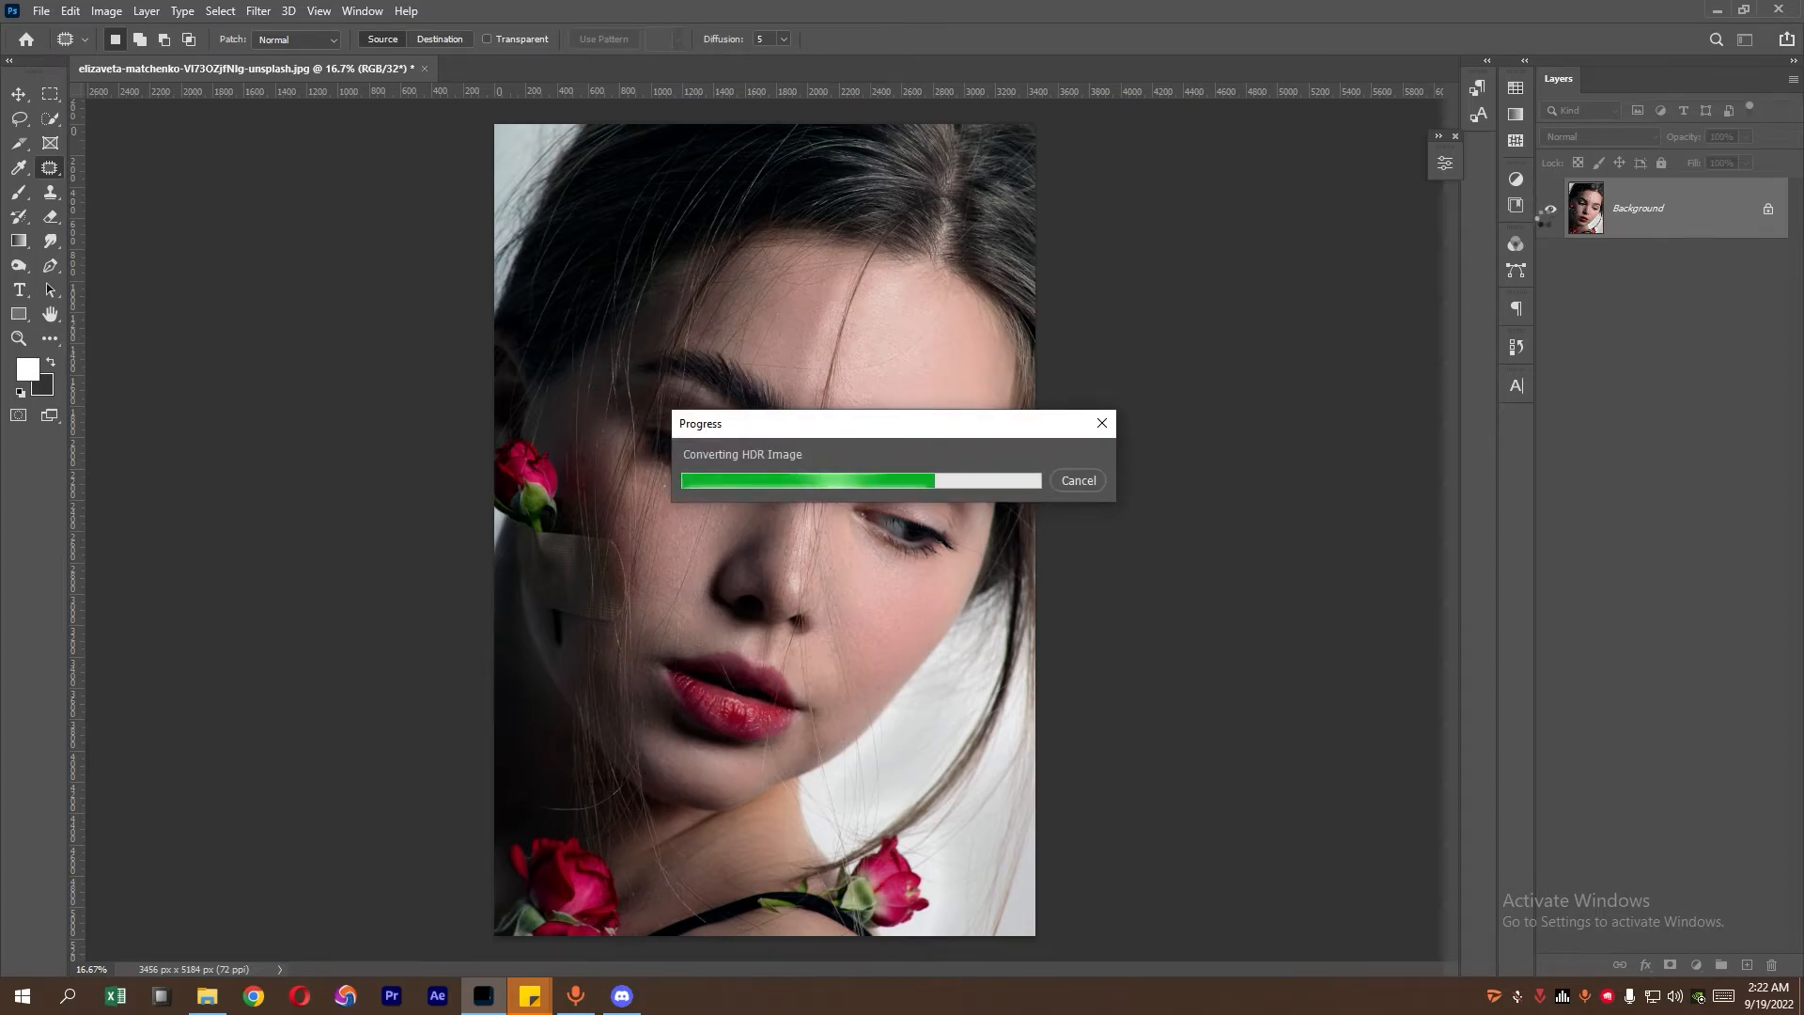
- Run the Retouch4me Dodge Burn filter with Blend set to 114, compare it with the original, and apply it
{"action": "left_click", "coordinate": [220, 10]}
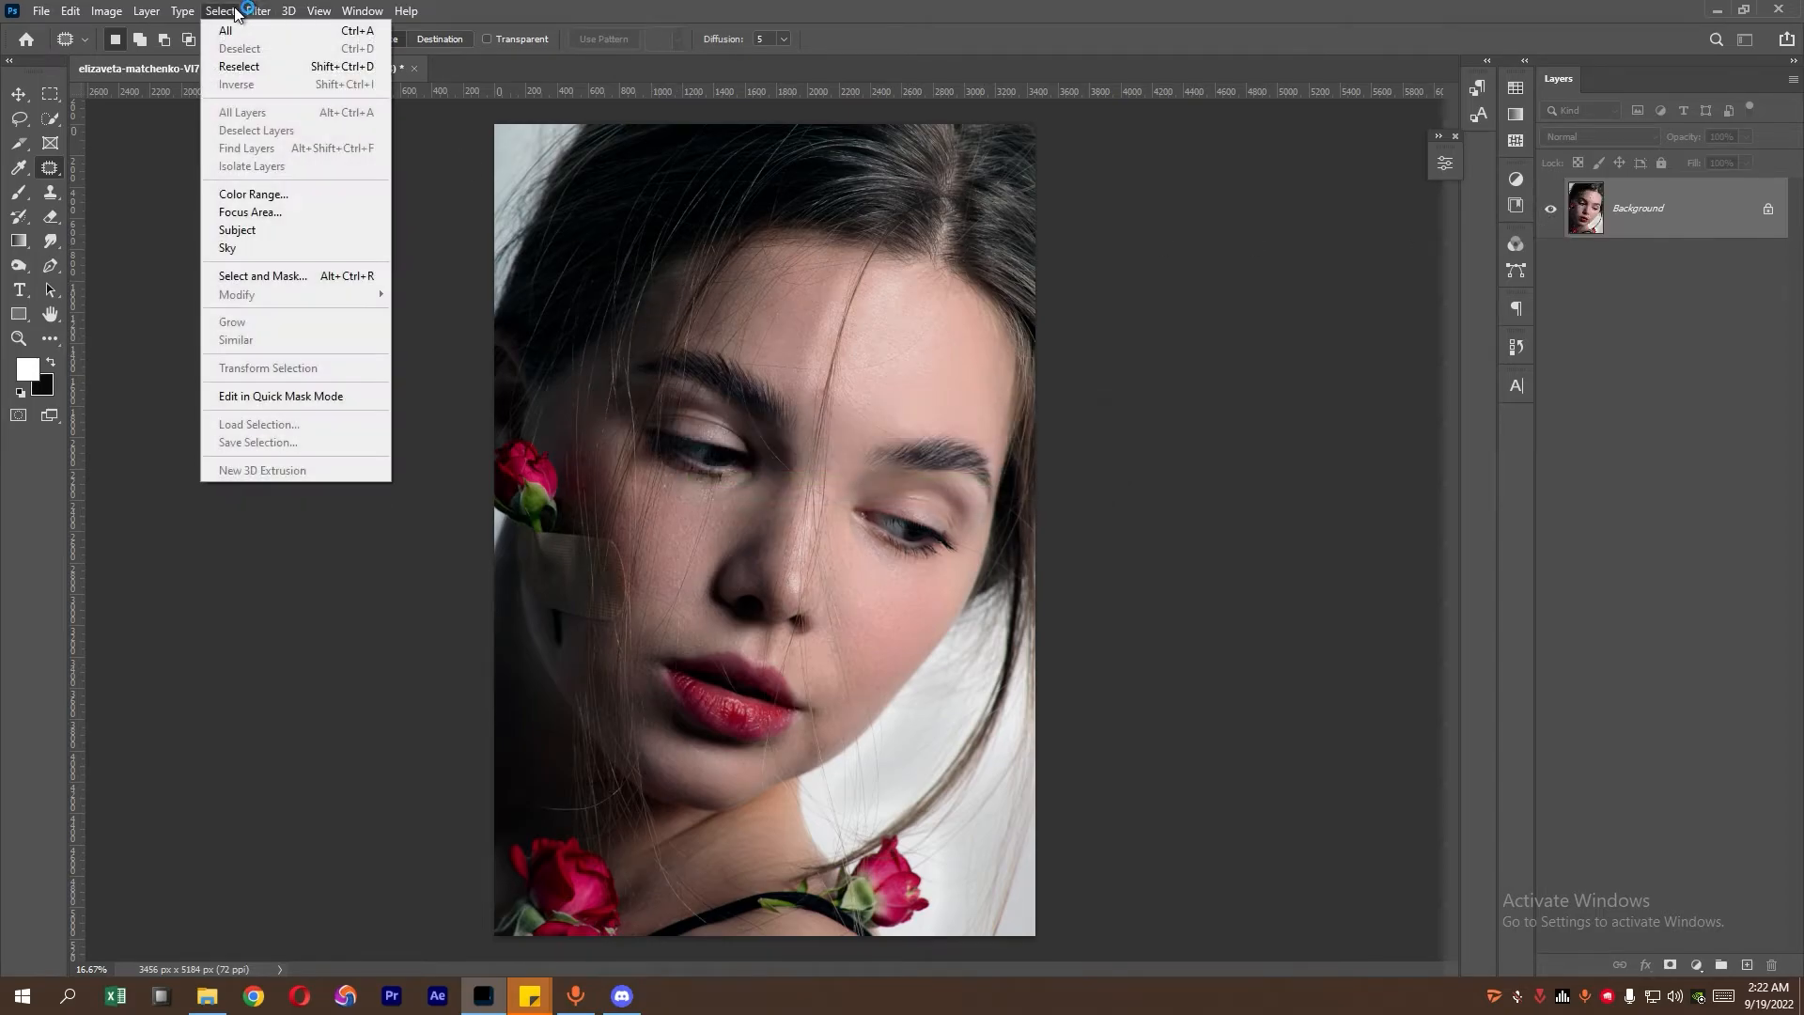
{"action": "mouse_move", "coordinate": [258, 10]}
{"action": "mouse_move", "coordinate": [315, 458]}
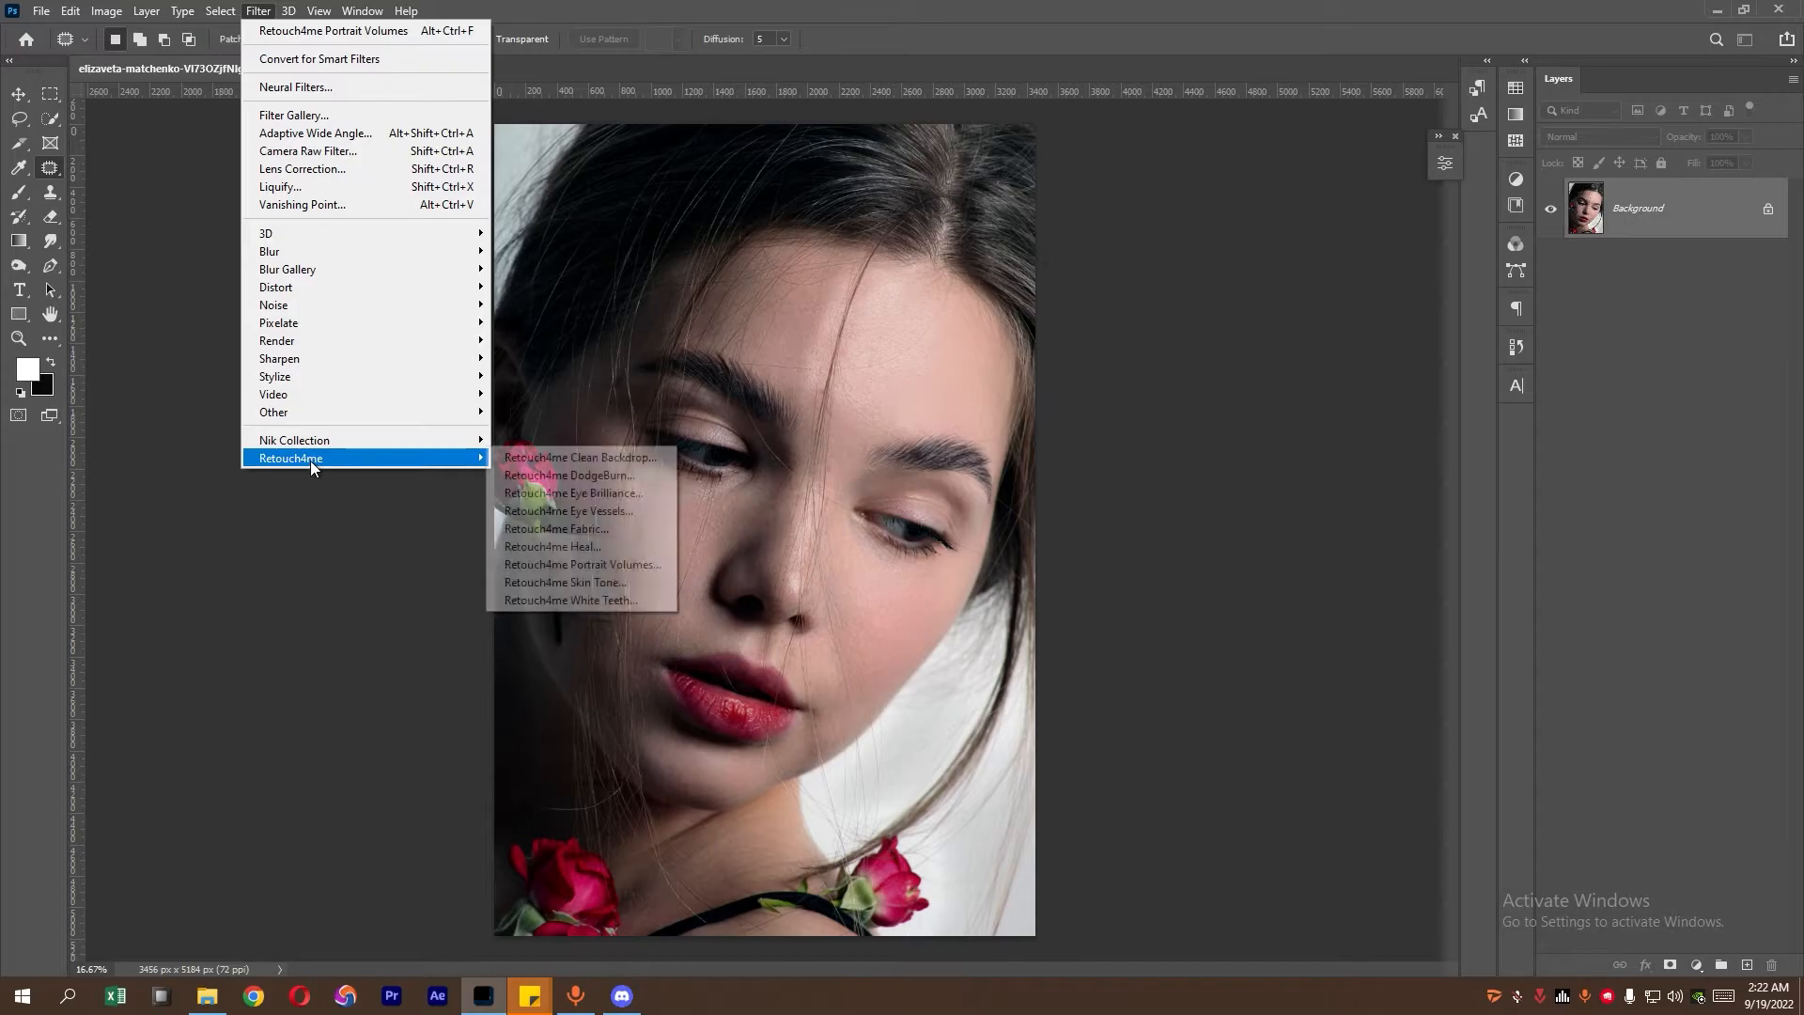
{"action": "left_click", "coordinate": [609, 476]}
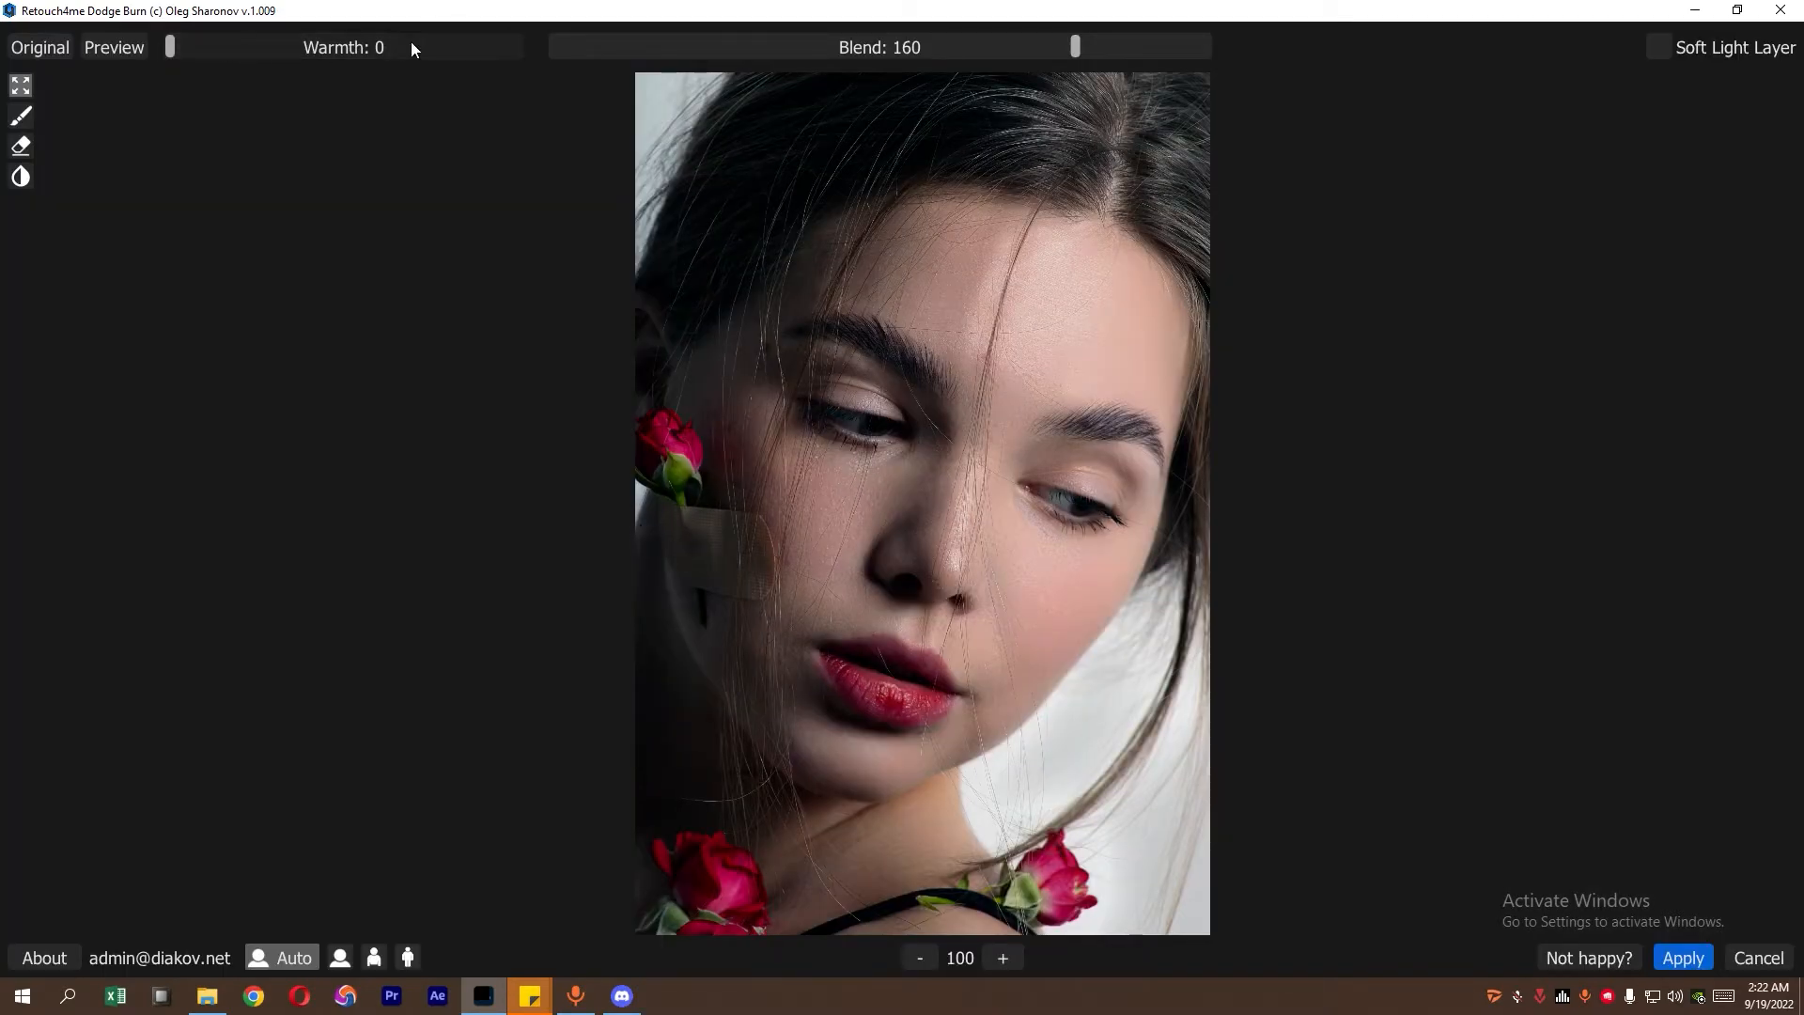
{"action": "left_click_drag", "start_coordinate": [1077, 47], "coordinate": [926, 54]}
{"action": "left_click", "coordinate": [38, 52]}
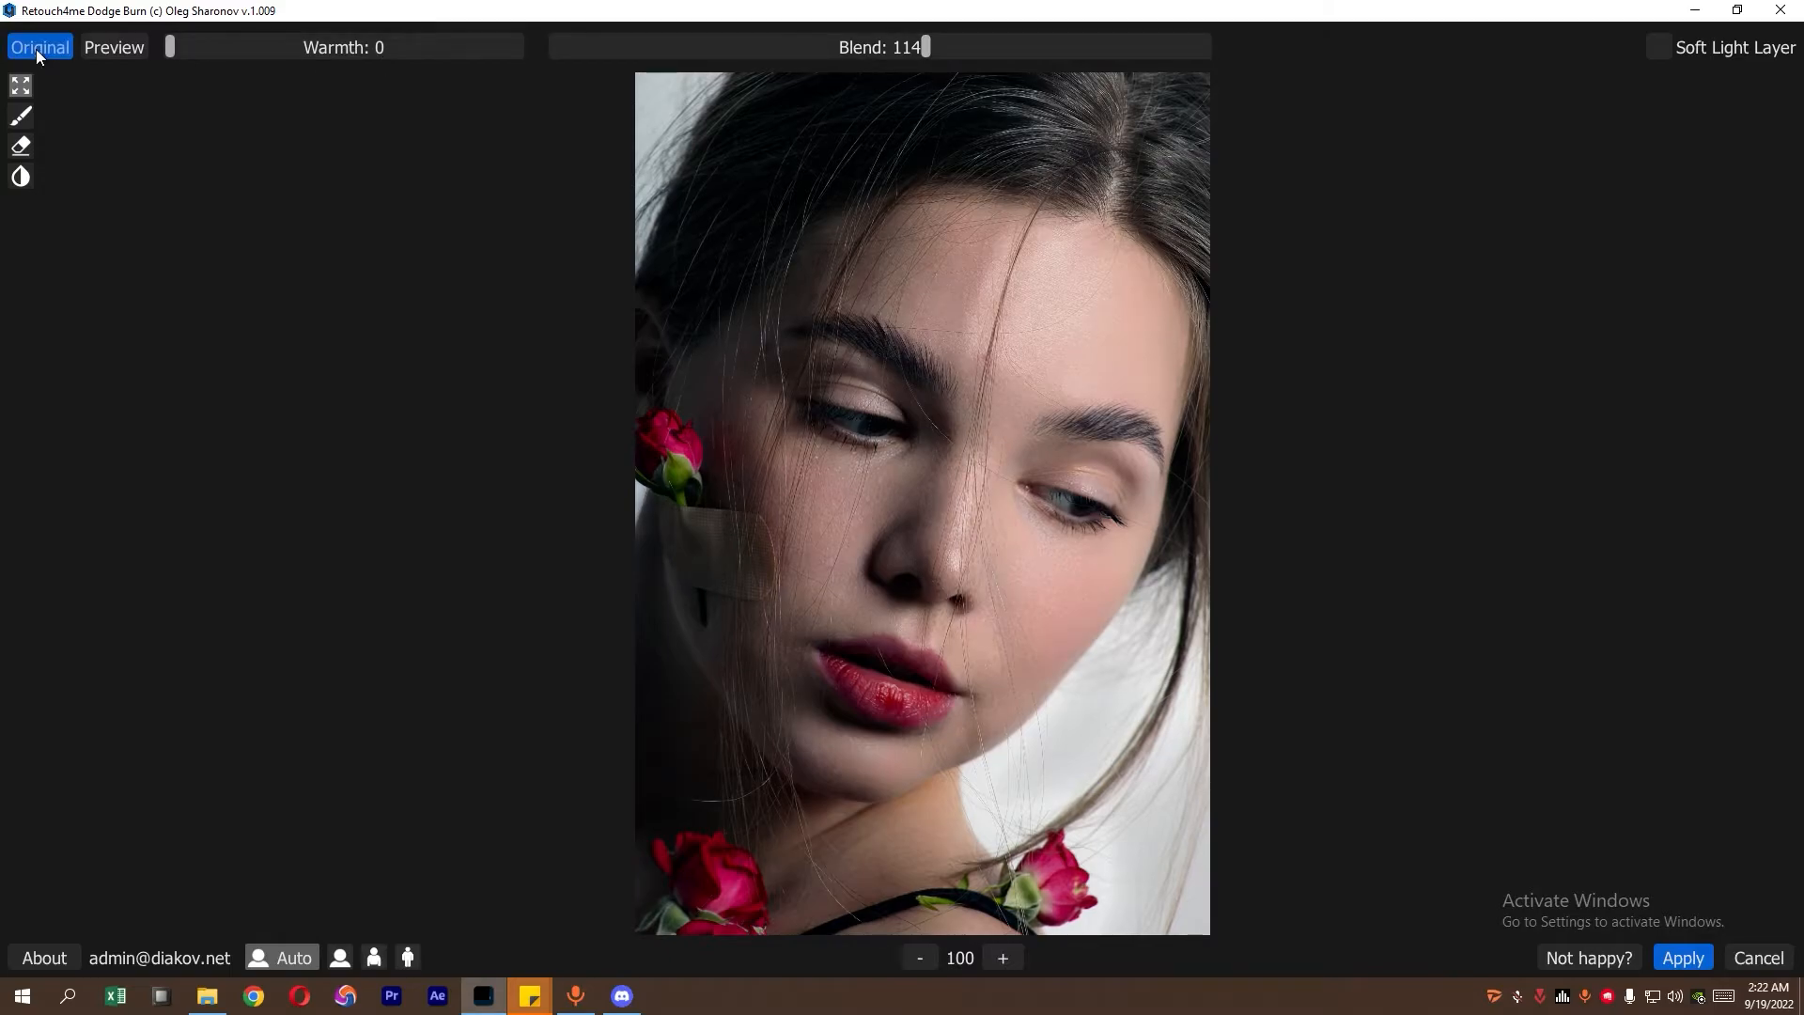
{"action": "left_click", "coordinate": [39, 52]}
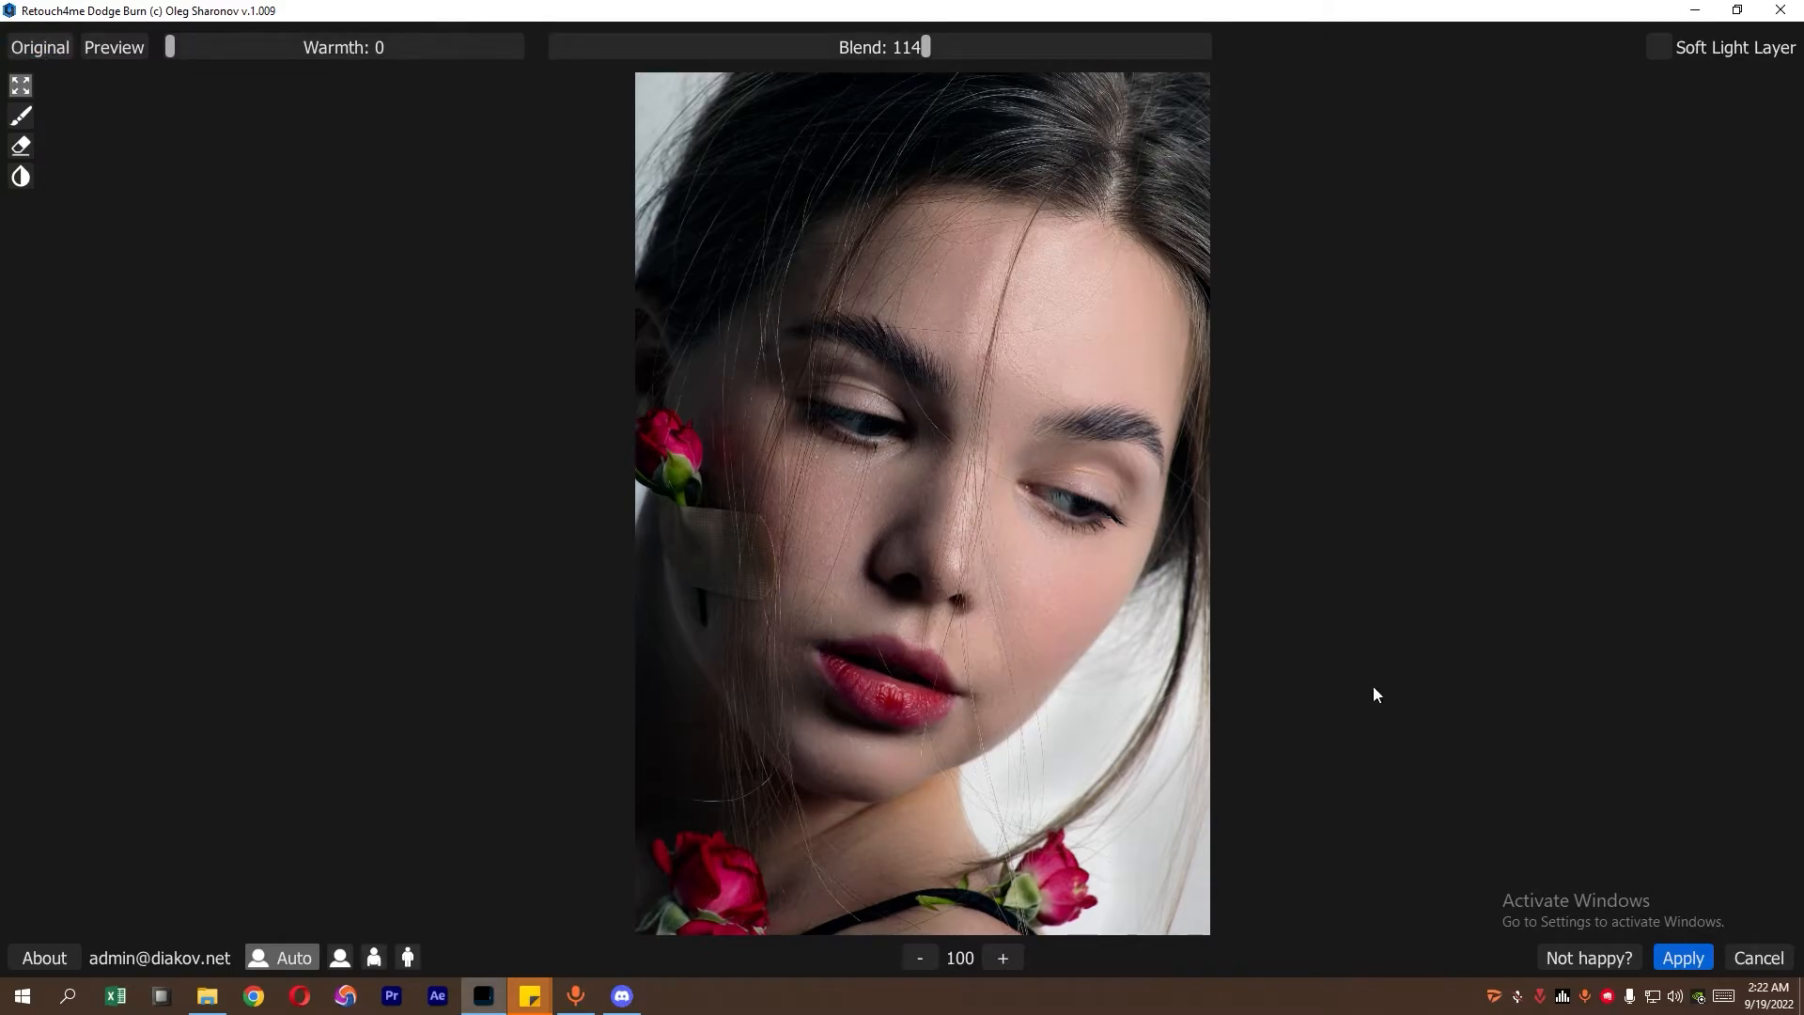
{"action": "left_click", "coordinate": [1682, 957]}
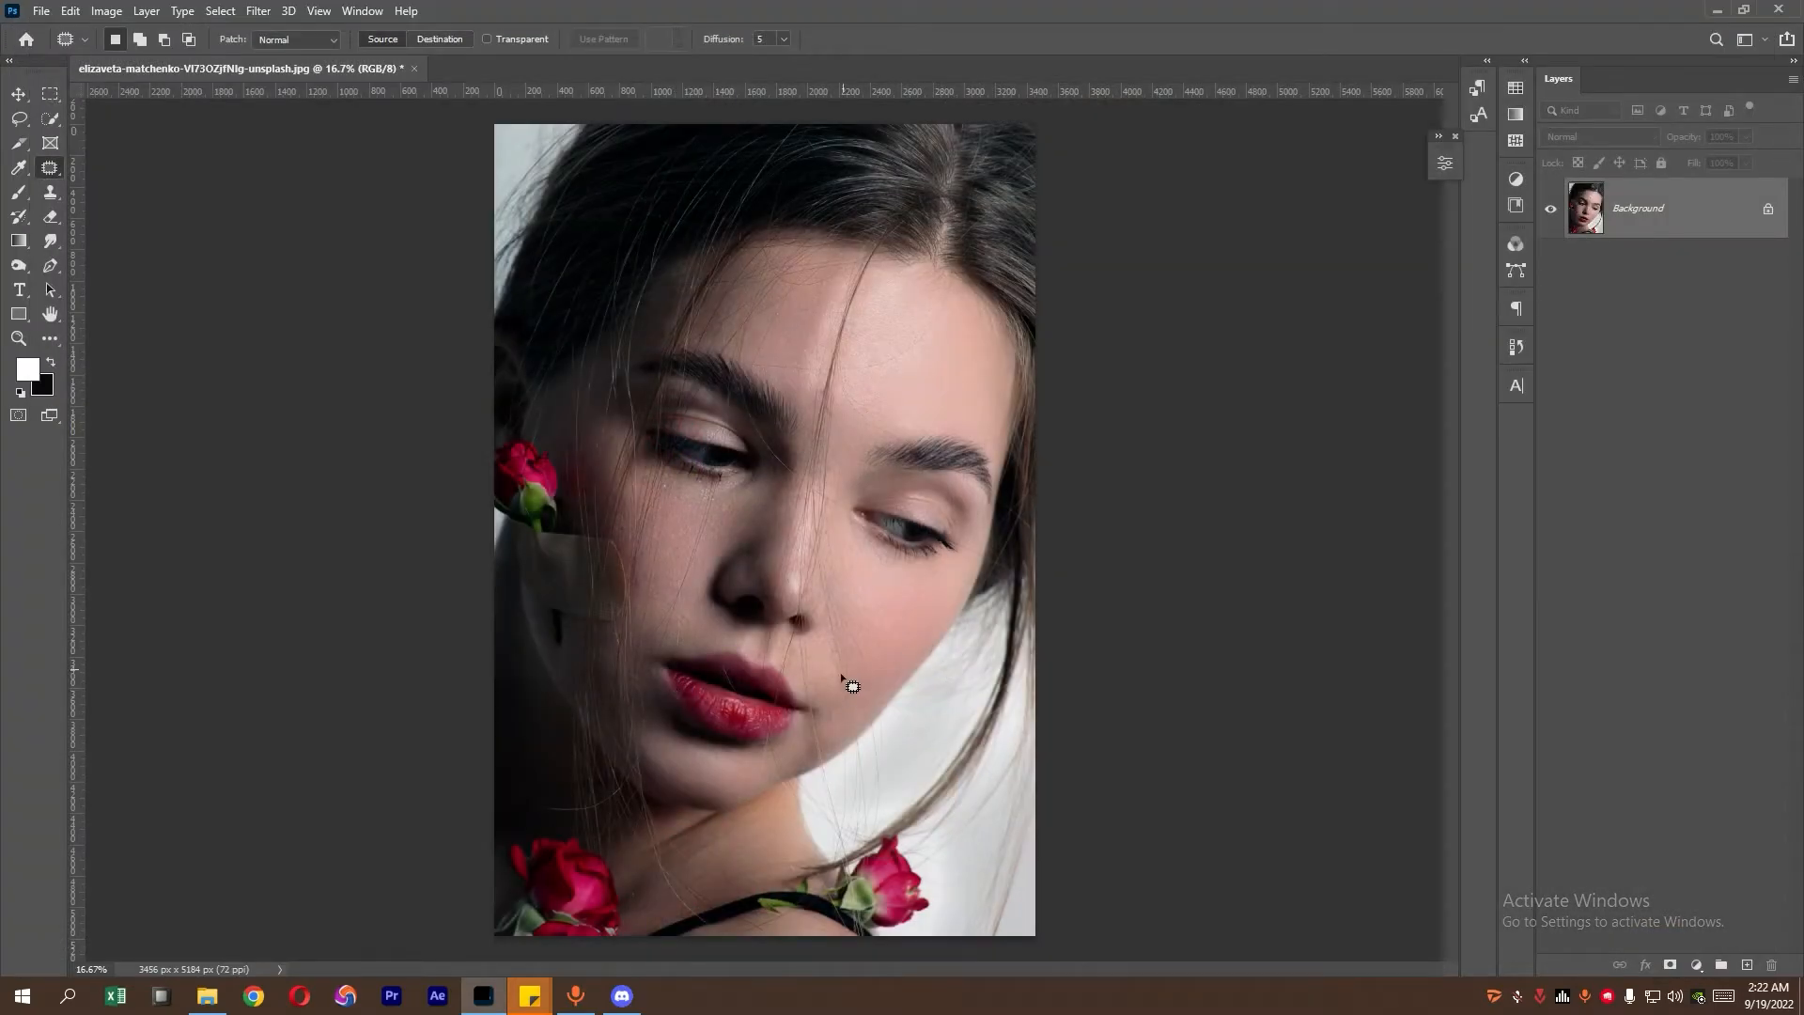
- Add a Color Balance adjustment layer and shift the midtones about 14 toward yellow and slightly toward red and magenta
{"action": "left_click", "coordinate": [1696, 965]}
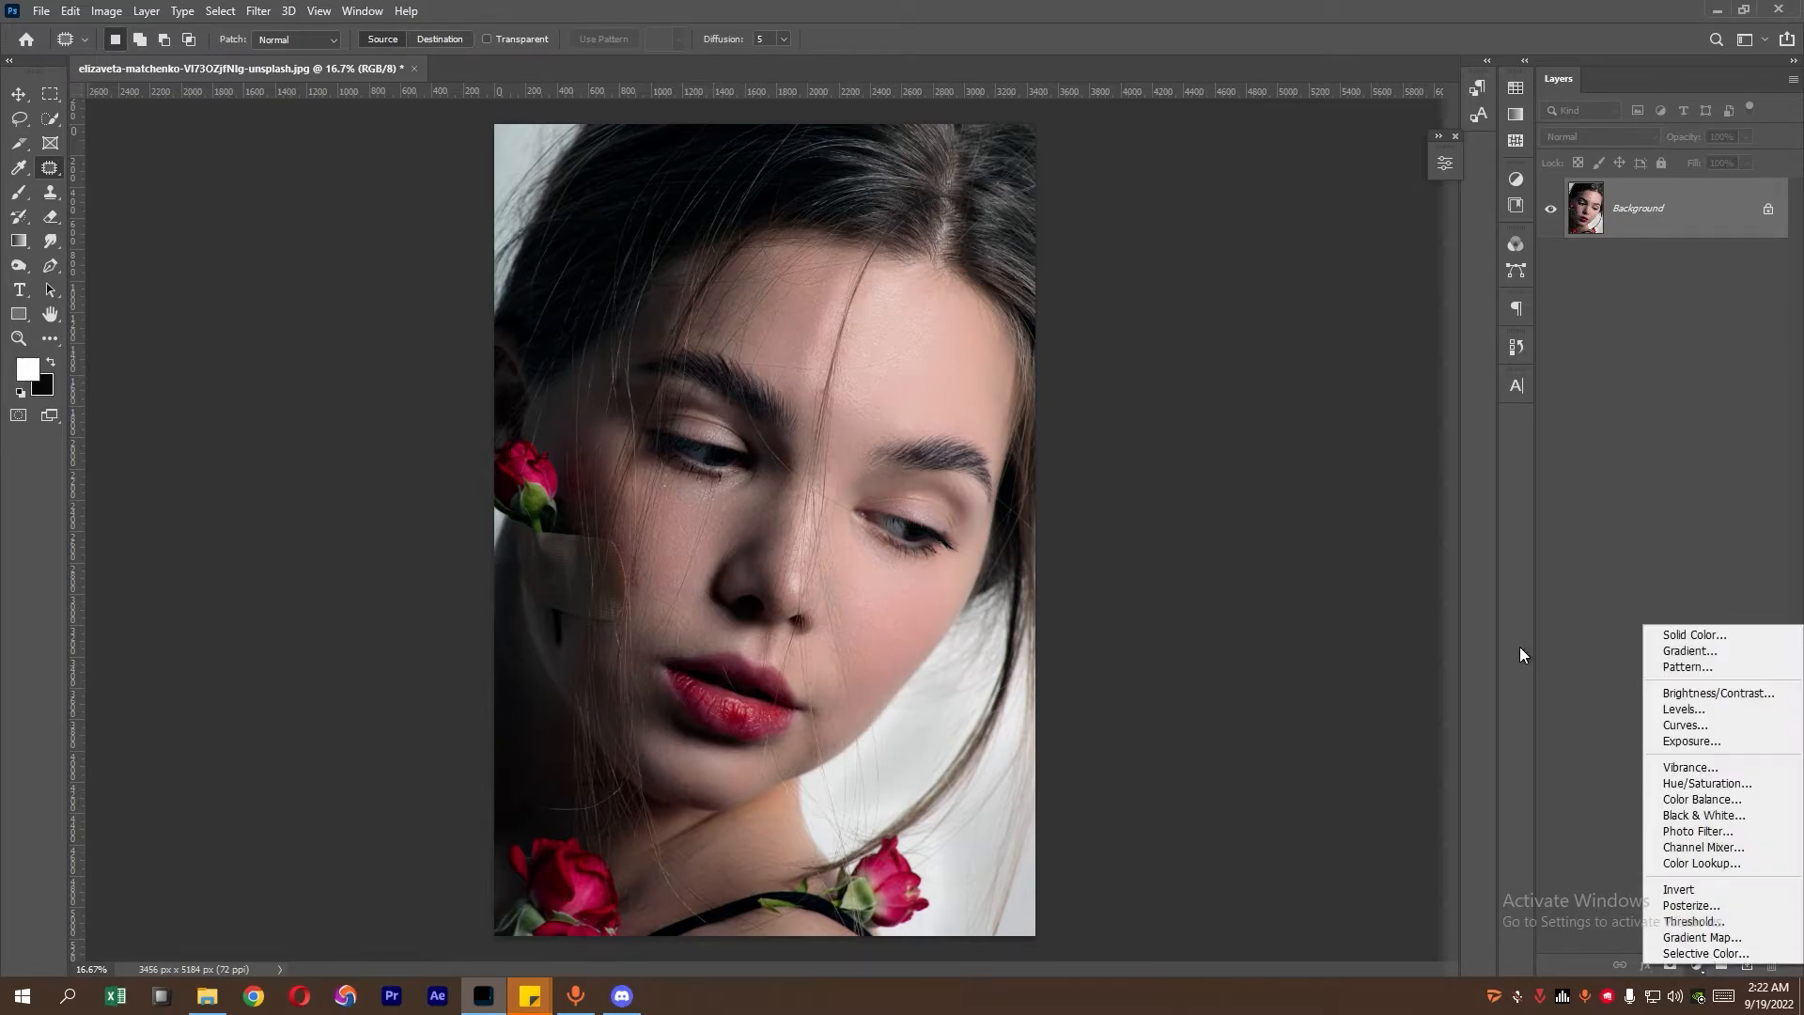
{"action": "left_click", "coordinate": [1700, 800]}
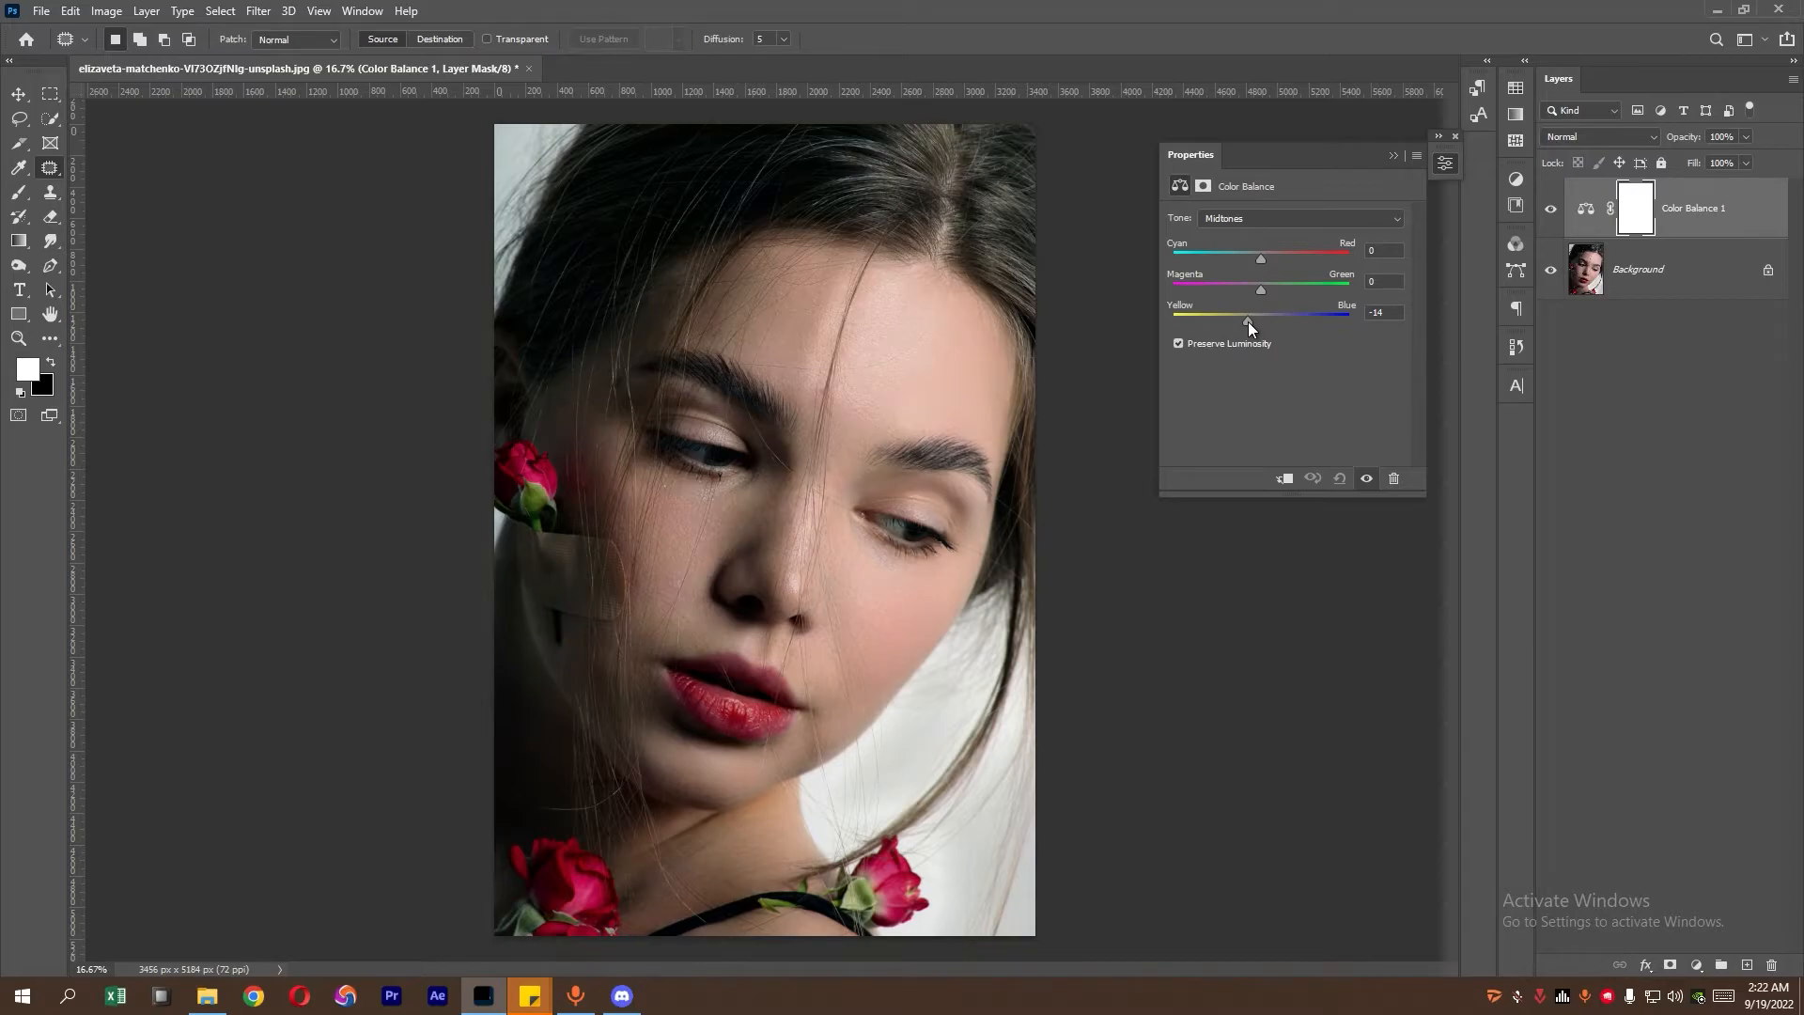
{"action": "left_click_drag", "start_coordinate": [1244, 324], "coordinate": [1249, 323]}
{"action": "left_click_drag", "start_coordinate": [1261, 255], "coordinate": [1272, 256]}
{"action": "left_click_drag", "start_coordinate": [1259, 293], "coordinate": [1254, 290]}
- Shift the Color Balance shadows slightly toward red and green
{"action": "left_click", "coordinate": [1263, 220]}
{"action": "left_click", "coordinate": [1259, 231]}
{"action": "left_click_drag", "start_coordinate": [1260, 258], "coordinate": [1263, 259]}
{"action": "left_click_drag", "start_coordinate": [1260, 284], "coordinate": [1261, 285]}
- Set the Color Balance highlights to red +3, green +9 and about -8 toward yellow, and compare by toggling the adjustment layer's visibility
{"action": "left_click", "coordinate": [1351, 217]}
{"action": "left_click", "coordinate": [1336, 265]}
{"action": "left_click_drag", "start_coordinate": [1261, 323], "coordinate": [1277, 321]}
{"action": "left_click_drag", "start_coordinate": [1254, 323], "coordinate": [1254, 325]}
{"action": "left_click_drag", "start_coordinate": [1263, 261], "coordinate": [1269, 292]}
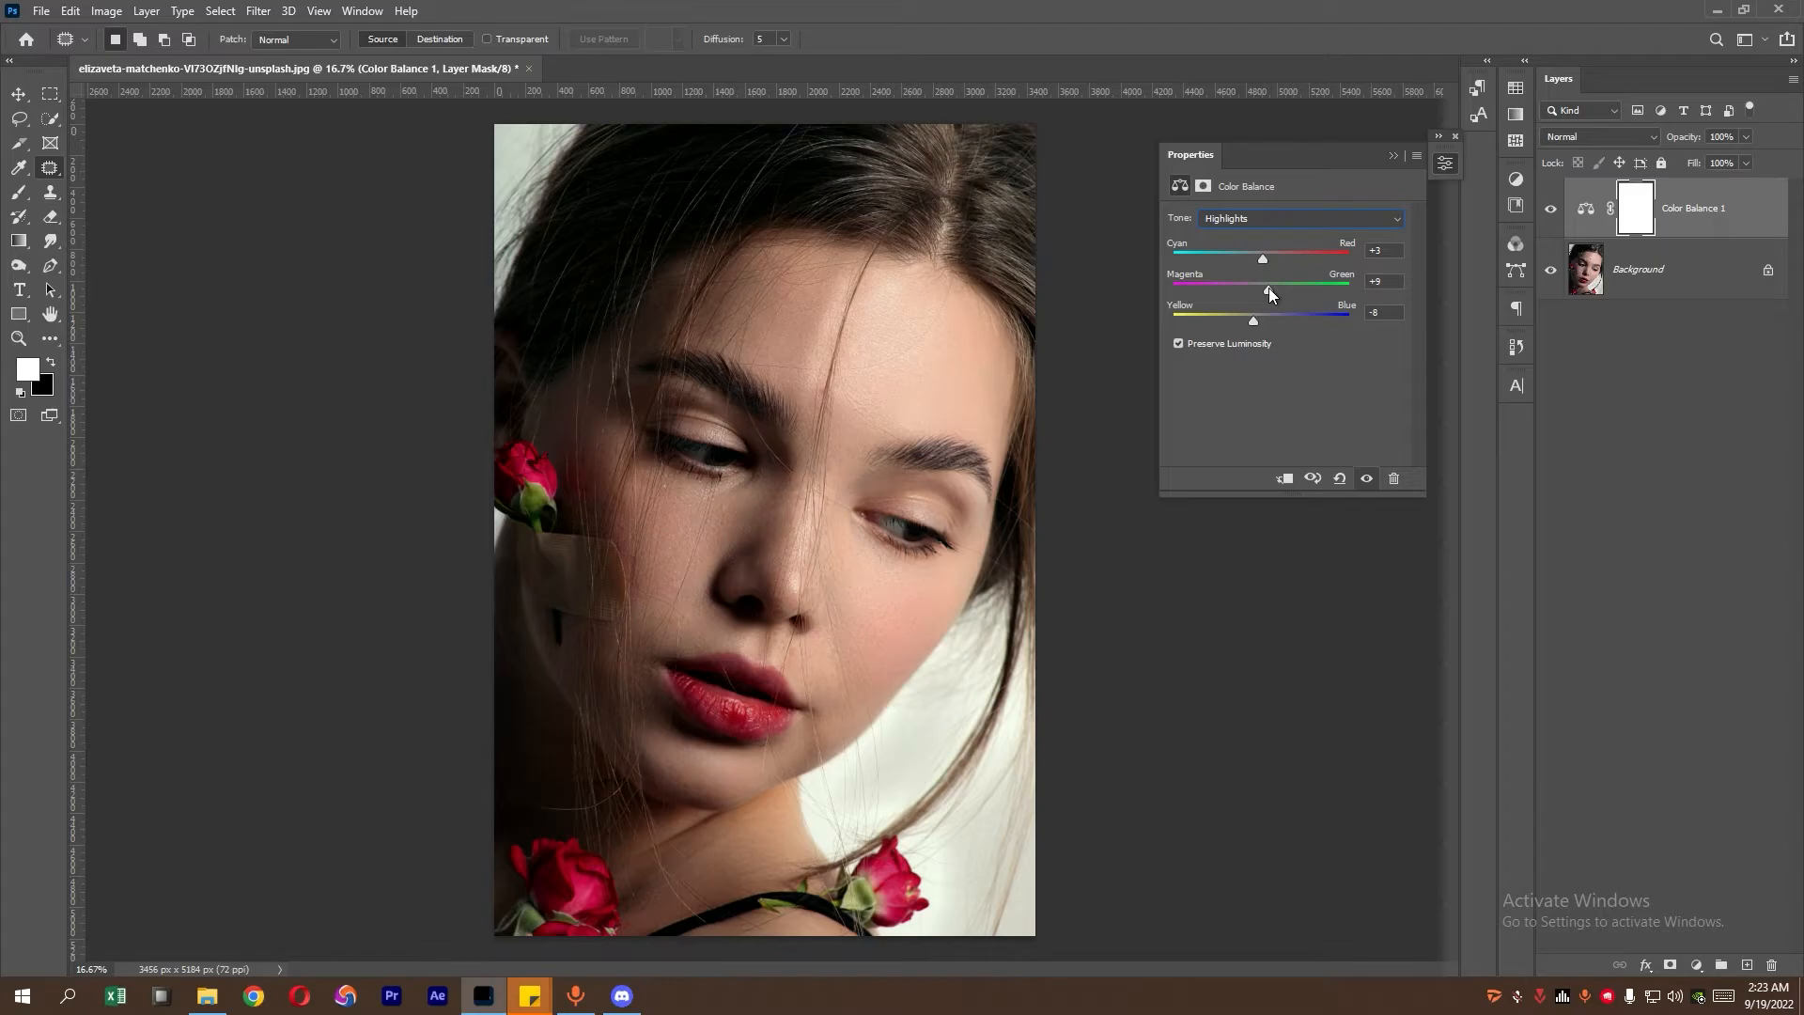
{"action": "left_click", "coordinate": [1393, 155]}
{"action": "left_click", "coordinate": [1550, 208]}
{"action": "left_click", "coordinate": [1549, 209]}
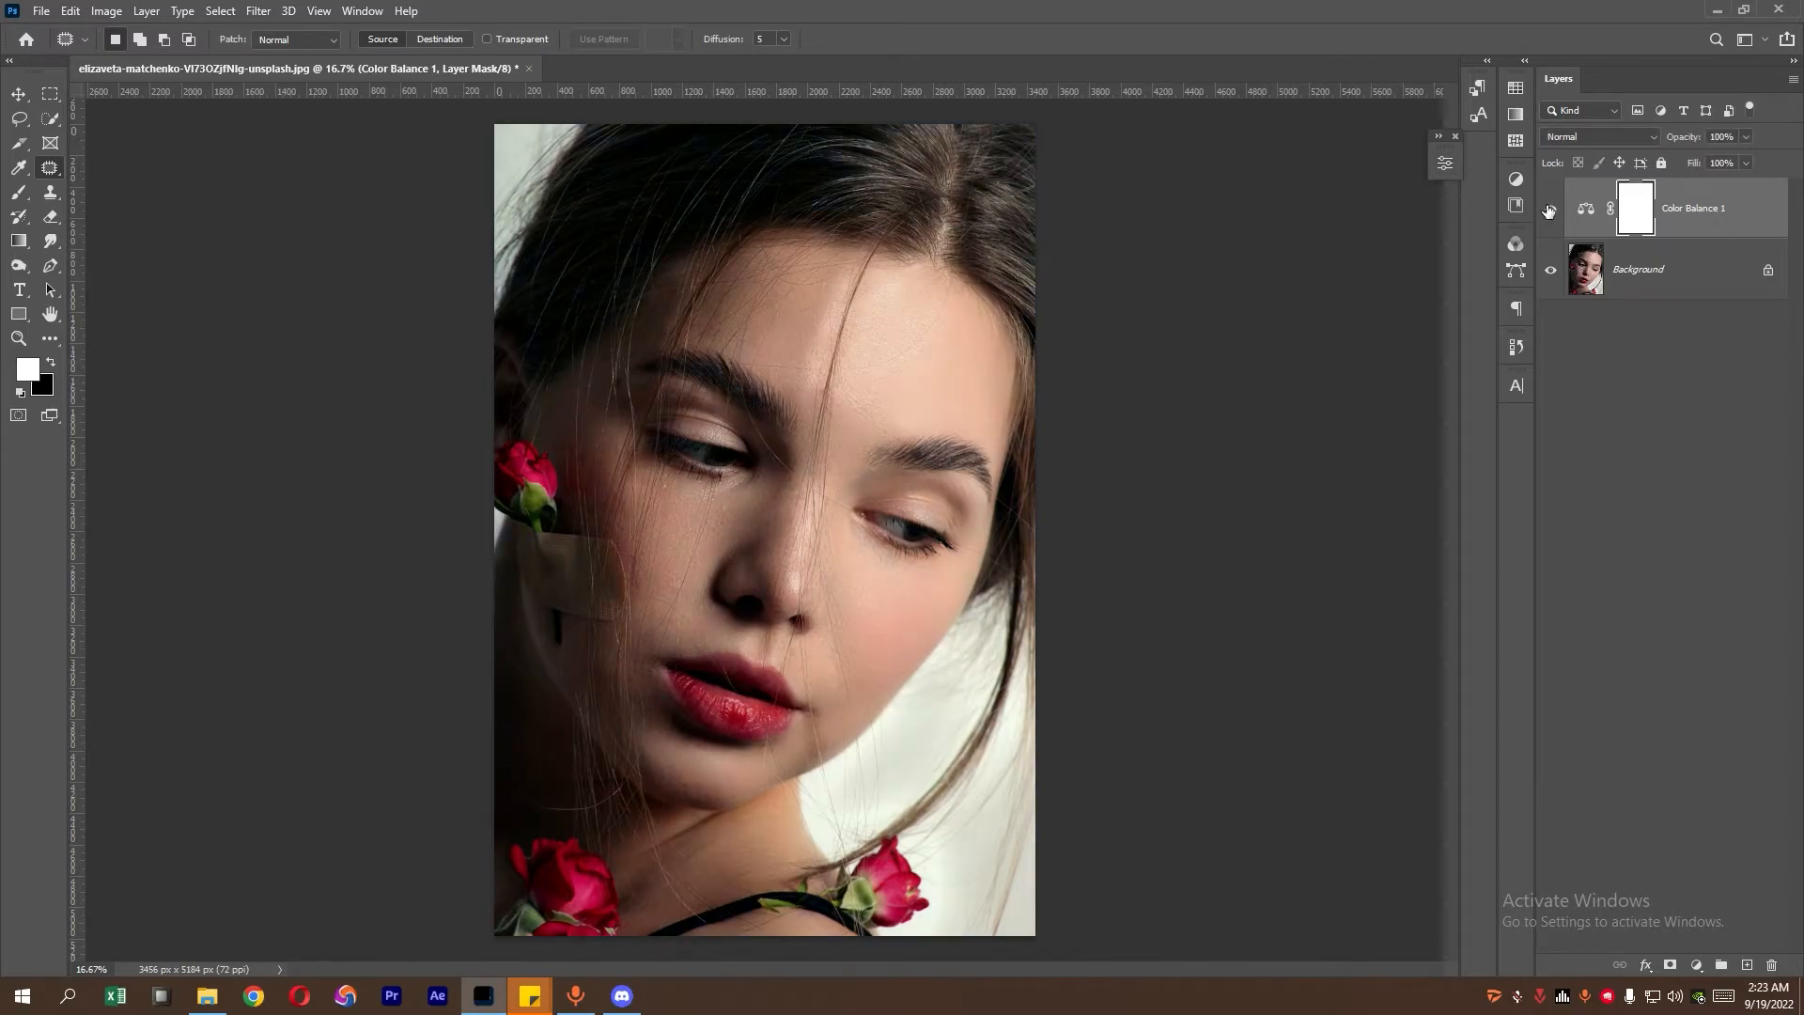
- On the Background layer, patch a blemish on the shaded skin beside the upper part of the rose
{"action": "left_click", "coordinate": [659, 528]}
{"action": "left_click_drag", "start_coordinate": [657, 493], "coordinate": [714, 493]}
{"action": "left_click_drag", "start_coordinate": [460, 421], "coordinate": [564, 421]}
{"action": "left_click_drag", "start_coordinate": [483, 366], "coordinate": [716, 318]}
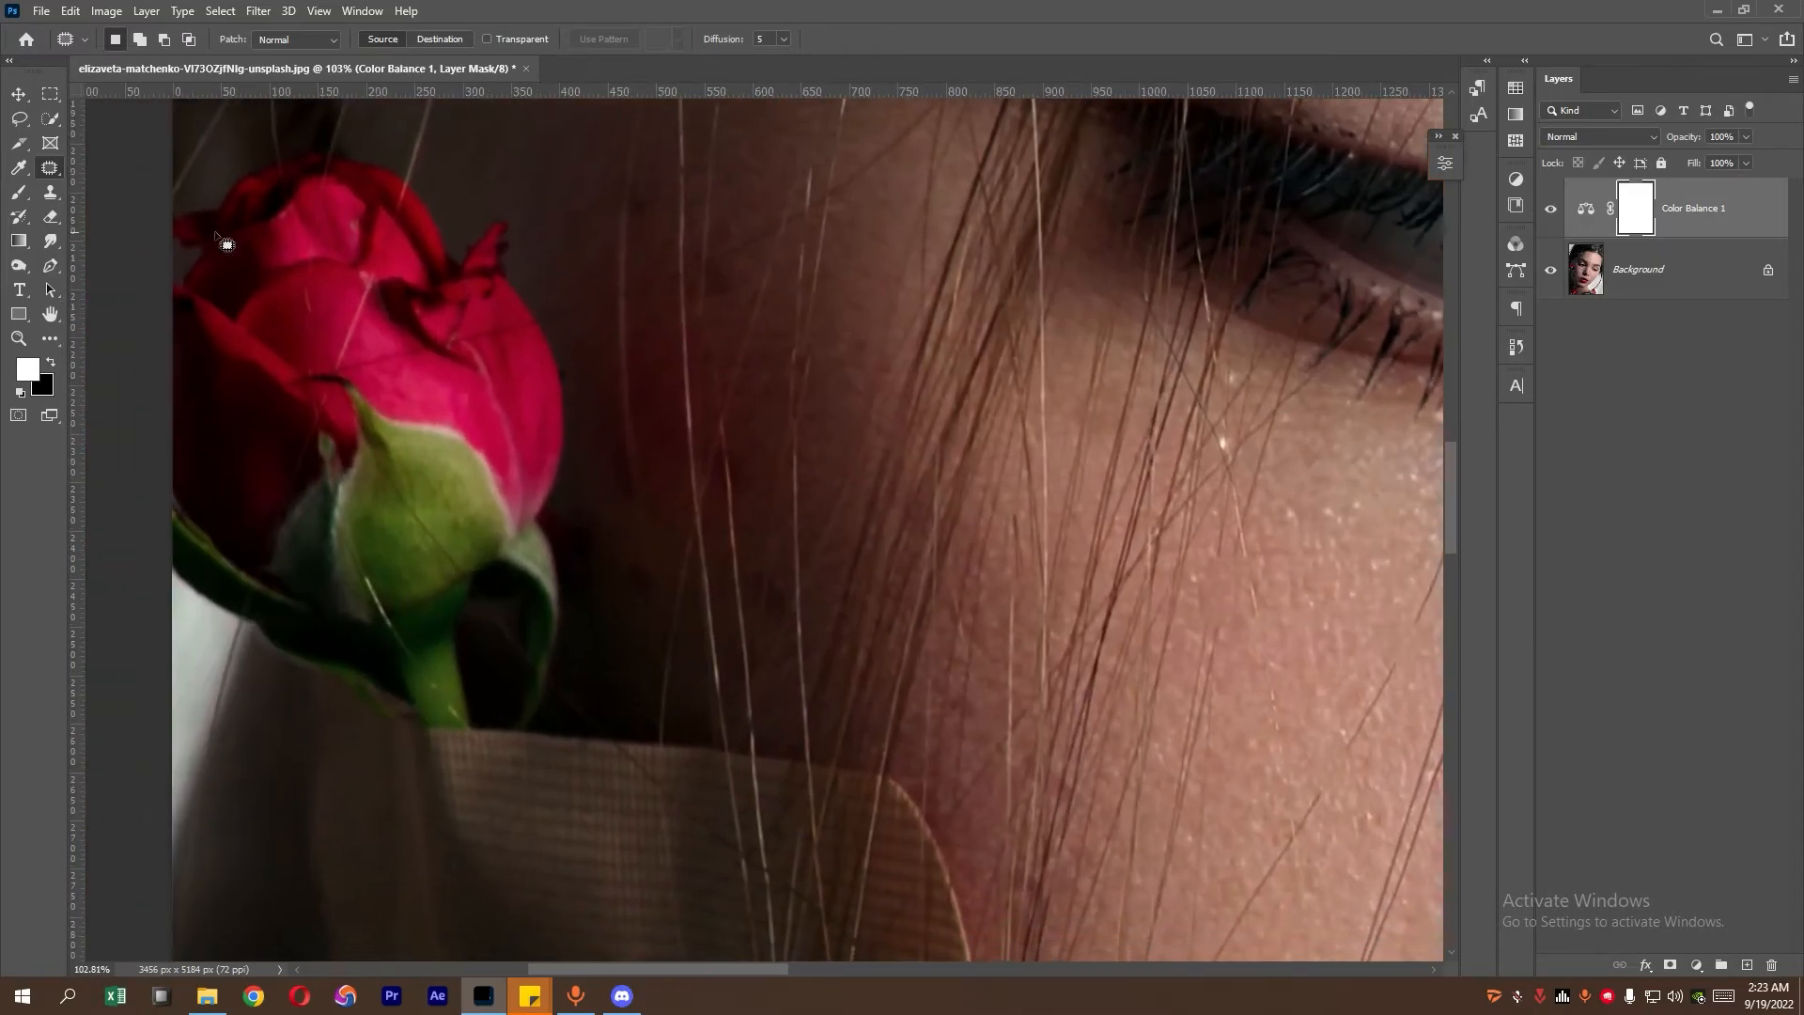
{"action": "left_click", "coordinate": [1672, 282]}
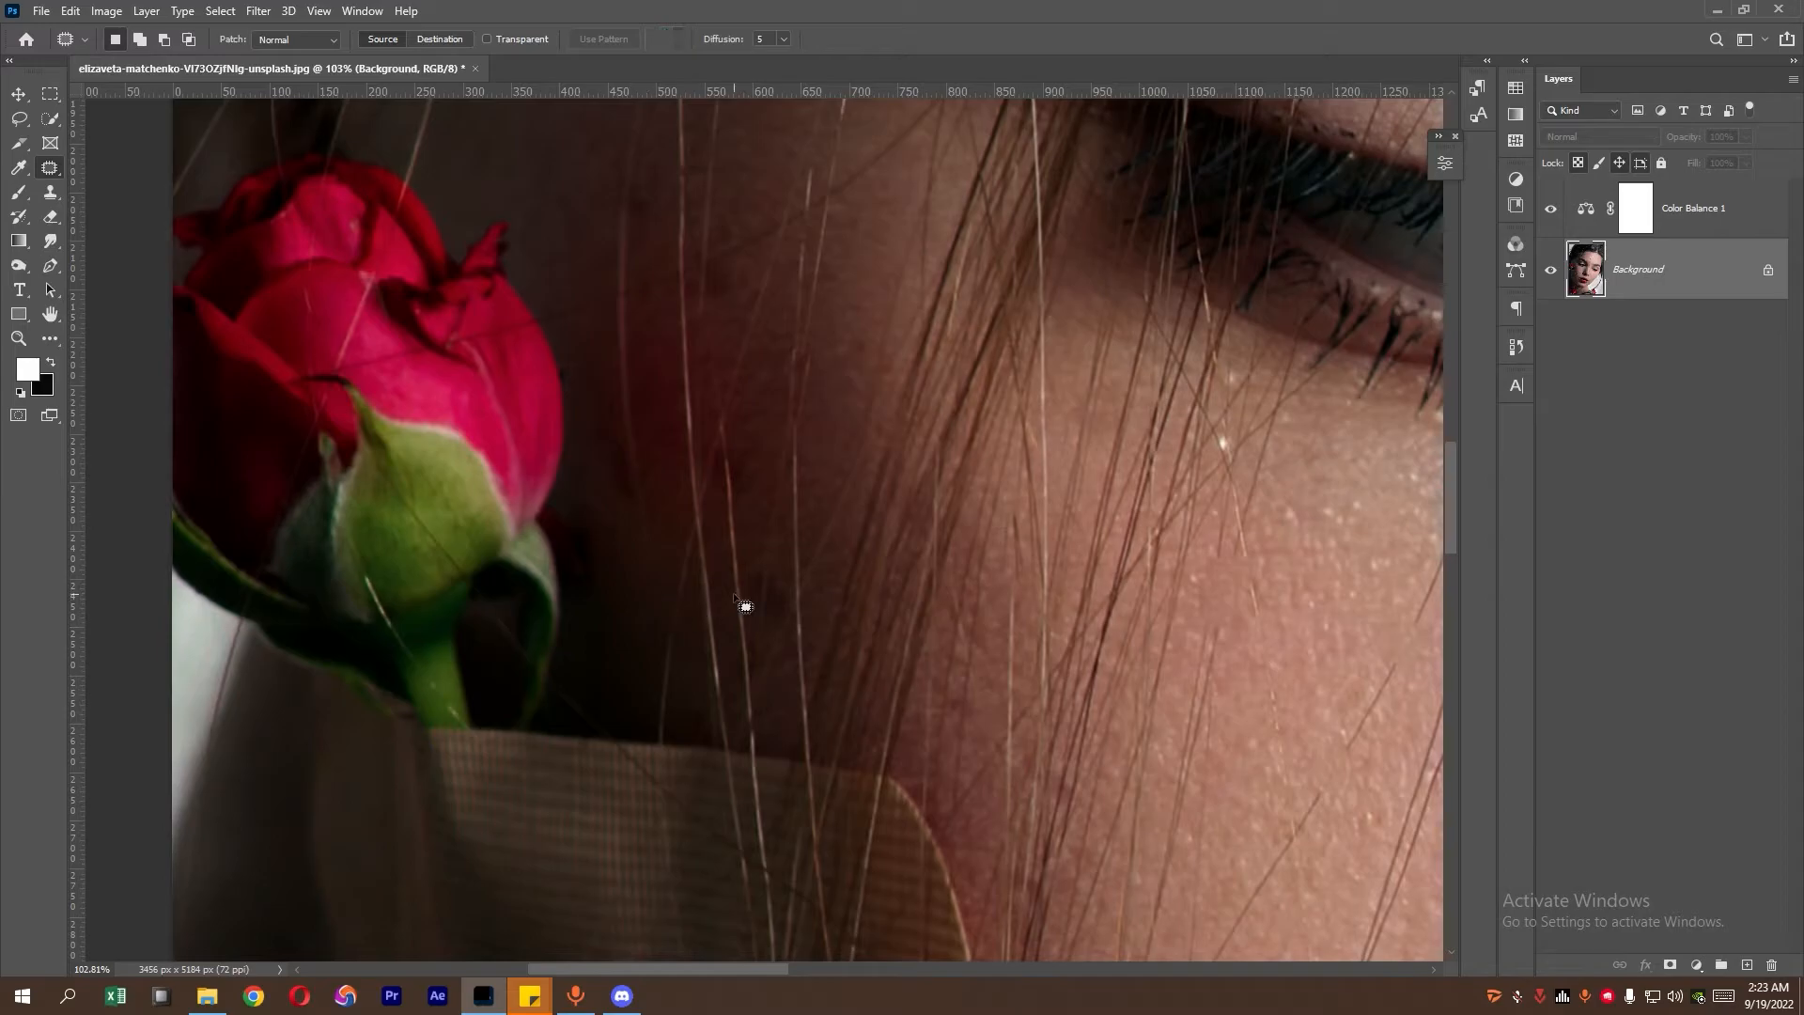
{"action": "left_click_drag", "start_coordinate": [719, 295], "coordinate": [817, 375]}
{"action": "mouse_move", "coordinate": [709, 252]}
{"action": "left_mouse_down"}
{"action": "mouse_move", "coordinate": [746, 257]}
{"action": "mouse_move", "coordinate": [754, 205]}
{"action": "left_mouse_up"}
{"action": "key", "text": "ctrl+d"}
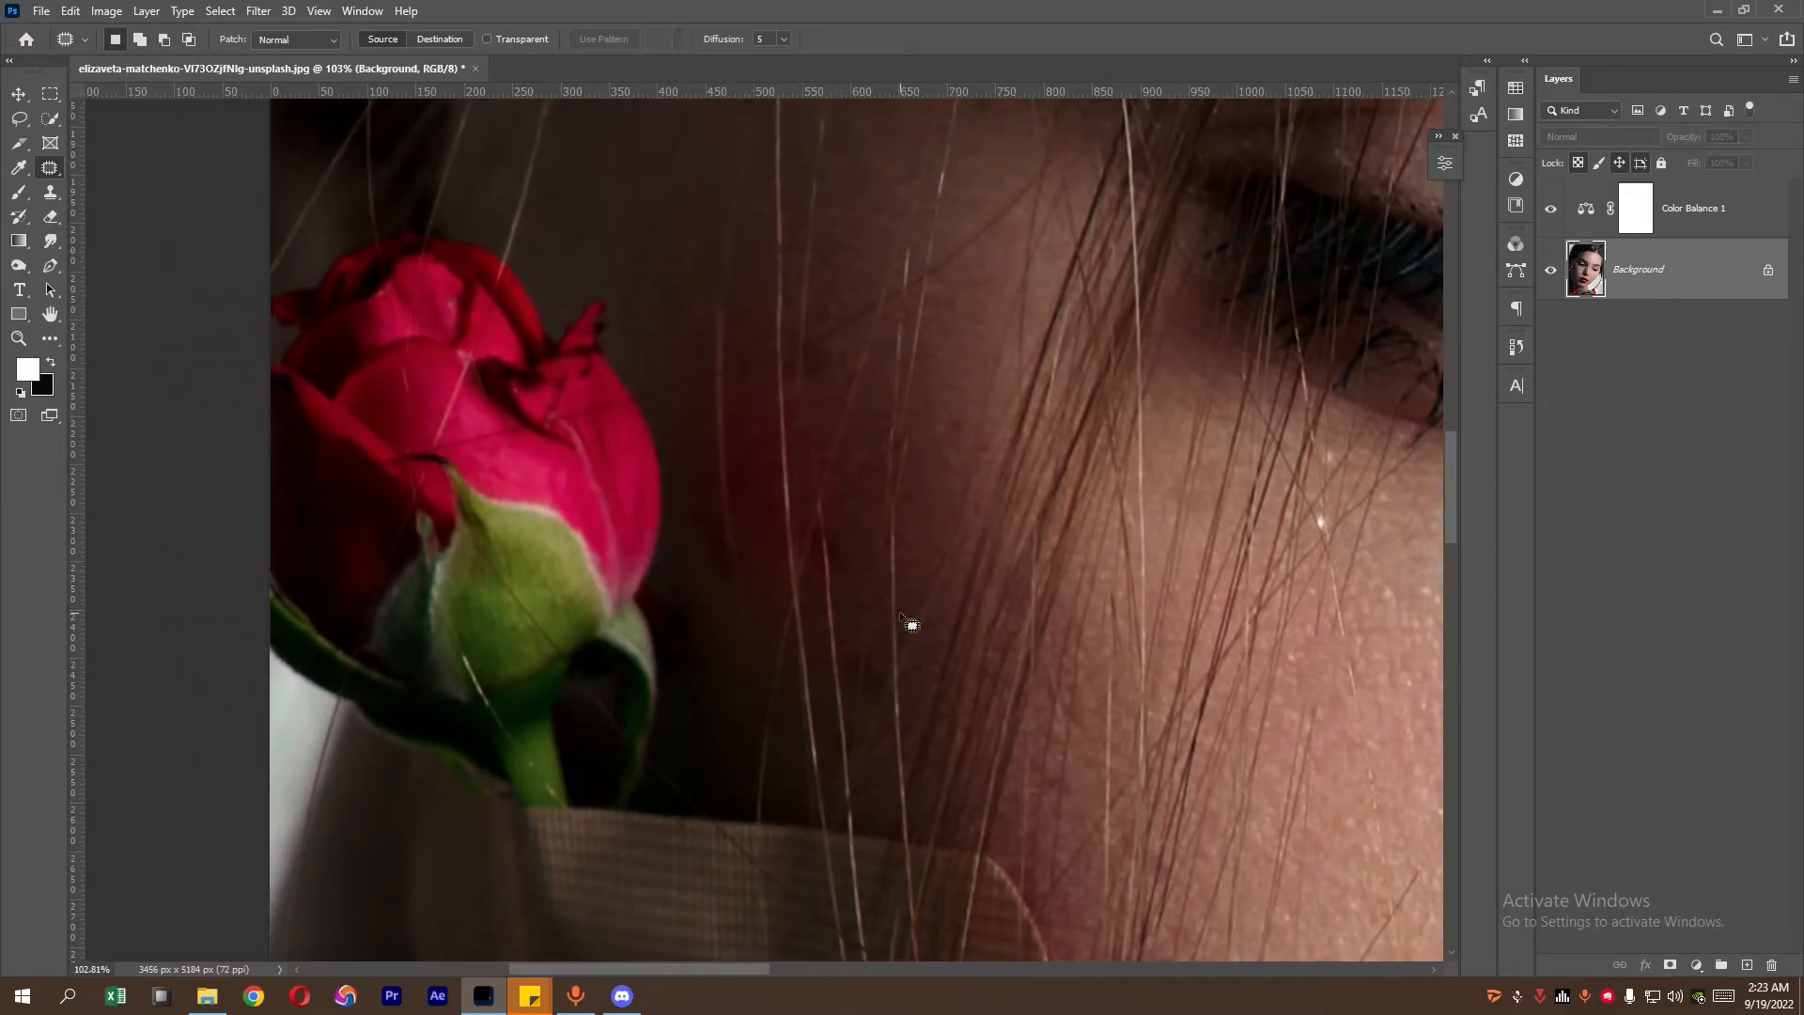
- Patch the dark spot on the shaded cheek between the rose stem and the hair strands
{"action": "mouse_move", "coordinate": [843, 645]}
{"action": "left_mouse_down"}
{"action": "mouse_move", "coordinate": [854, 699]}
{"action": "mouse_move", "coordinate": [883, 707]}
{"action": "mouse_move", "coordinate": [895, 690]}
{"action": "mouse_move", "coordinate": [866, 642]}
{"action": "left_mouse_up"}
{"action": "mouse_move", "coordinate": [870, 658]}
{"action": "left_mouse_down"}
{"action": "mouse_move", "coordinate": [860, 549]}
{"action": "mouse_move", "coordinate": [843, 676]}
{"action": "mouse_move", "coordinate": [891, 718]}
{"action": "mouse_move", "coordinate": [907, 688]}
{"action": "mouse_move", "coordinate": [852, 625]}
{"action": "mouse_move", "coordinate": [878, 665]}
{"action": "mouse_move", "coordinate": [879, 591]}
{"action": "left_mouse_up"}
{"action": "key", "text": "ctrl+d"}
{"action": "key", "text": "ctrl+d"}
{"action": "scroll", "coordinate": [907, 389], "scroll_direction": "down", "scroll_amount": 5}
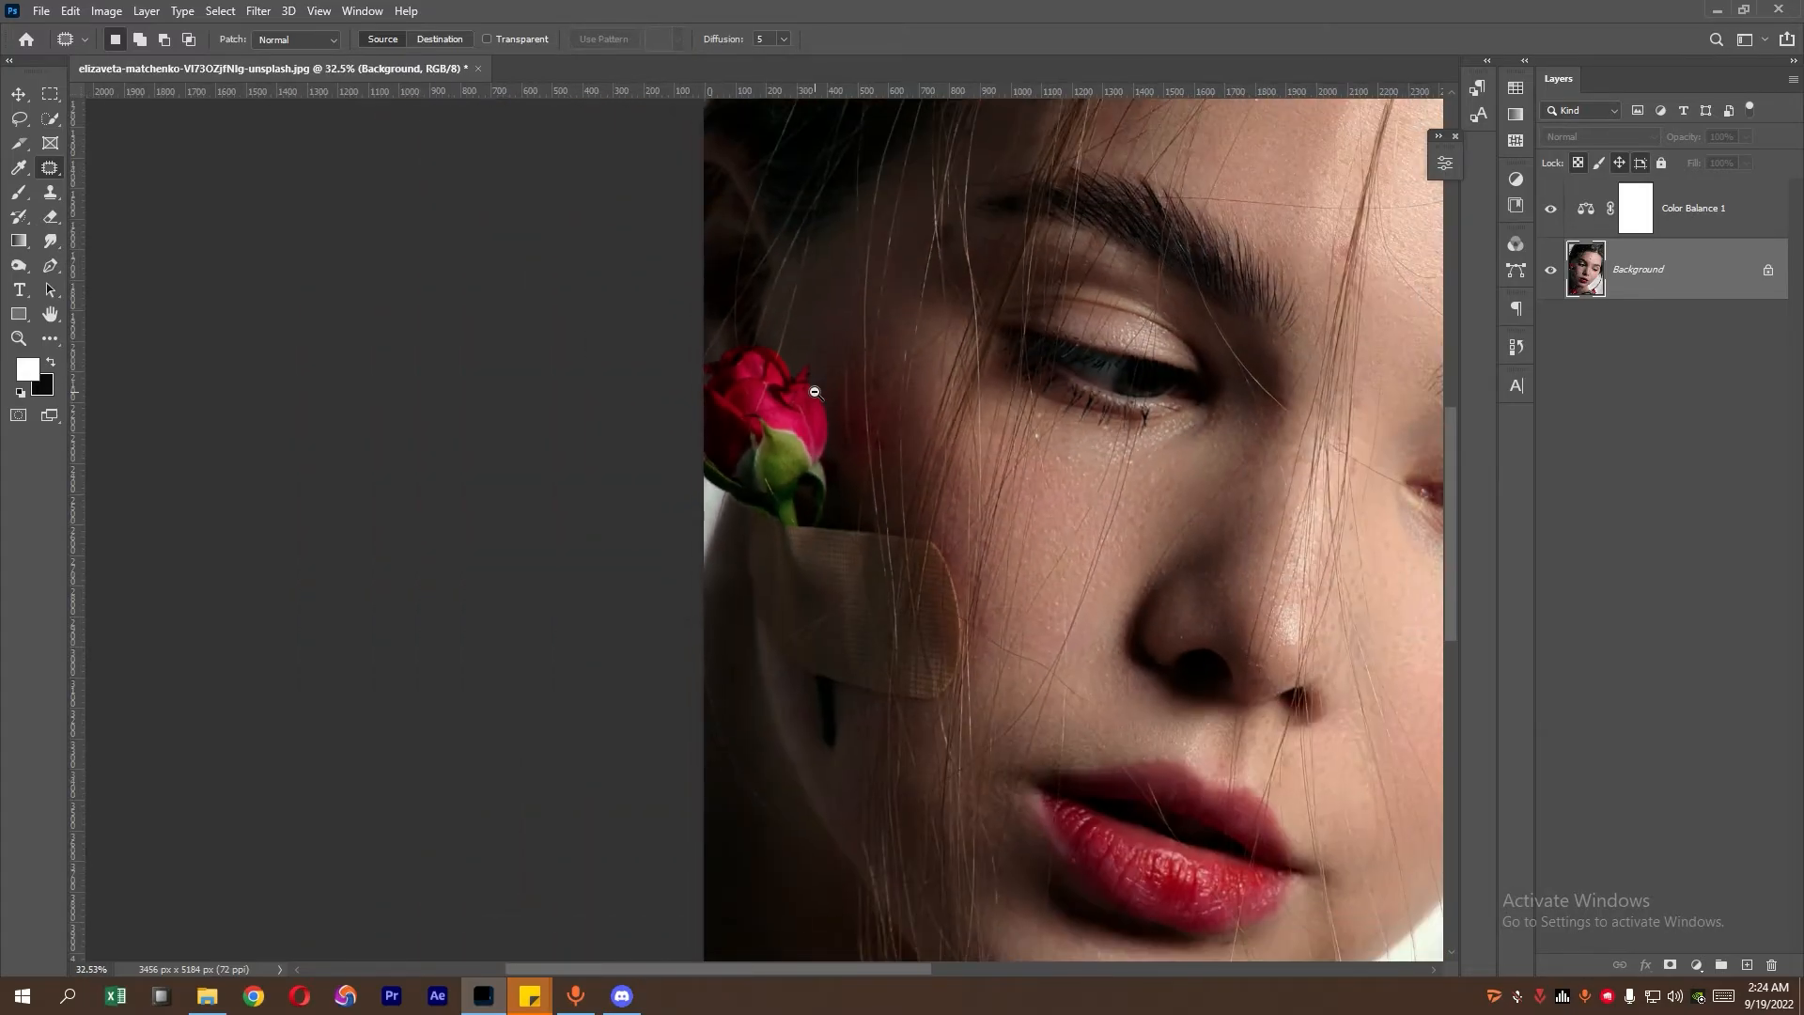
{"action": "scroll", "coordinate": [944, 291], "scroll_direction": "down", "scroll_amount": 3}
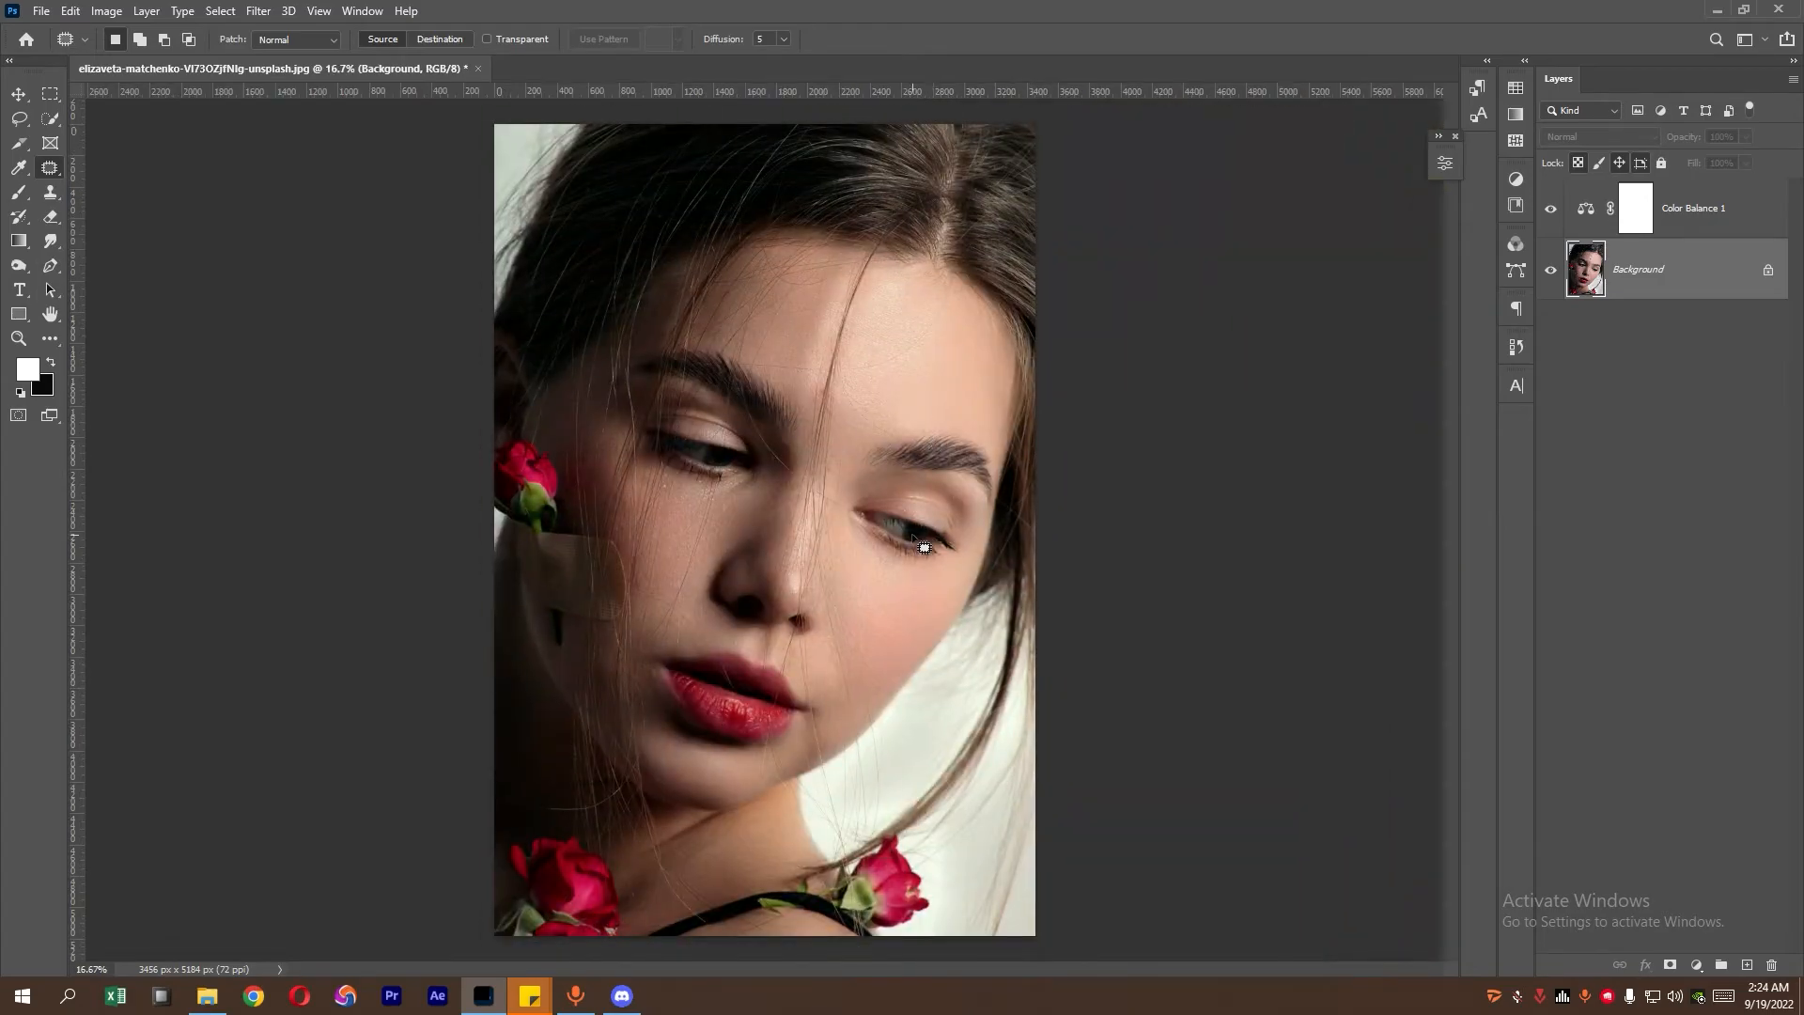
- Stamp all visible layers onto a new layer above Color Balance 1 and duplicate the stamped layer
{"action": "left_click", "coordinate": [1710, 228]}
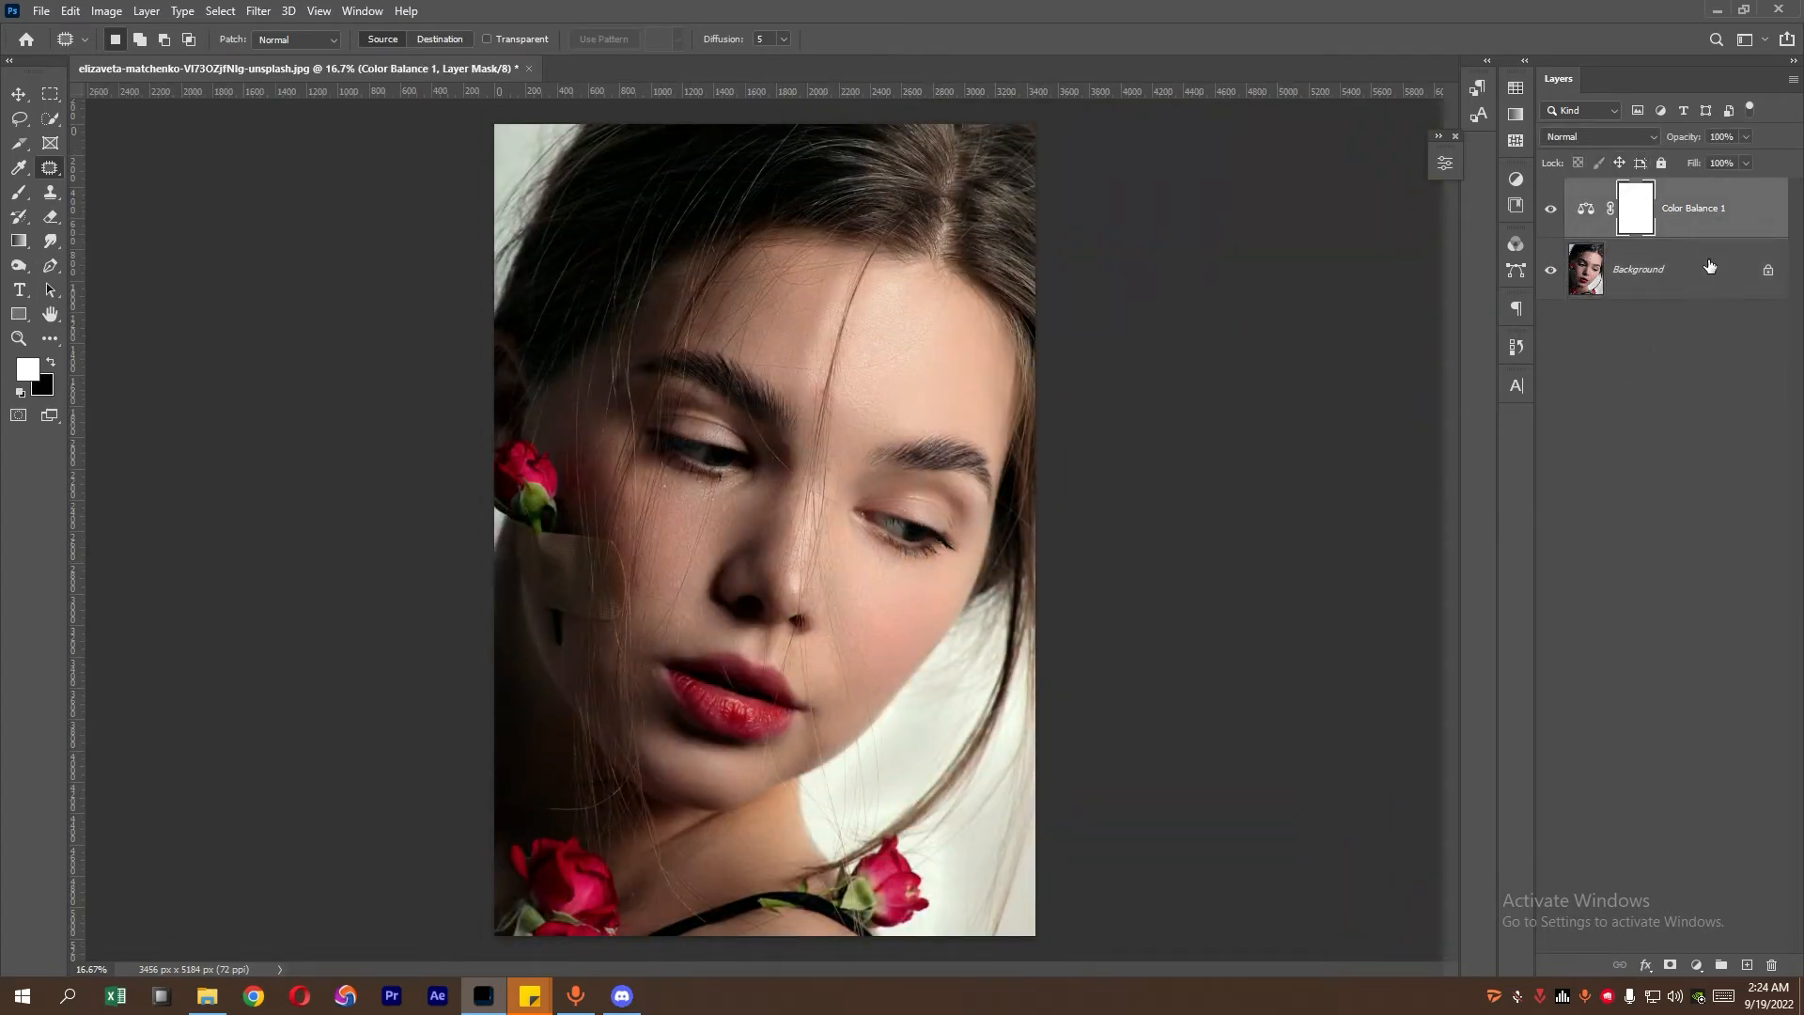
{"action": "left_click", "coordinate": [1746, 964]}
{"action": "key", "text": "ctrl+shift+alt+e"}
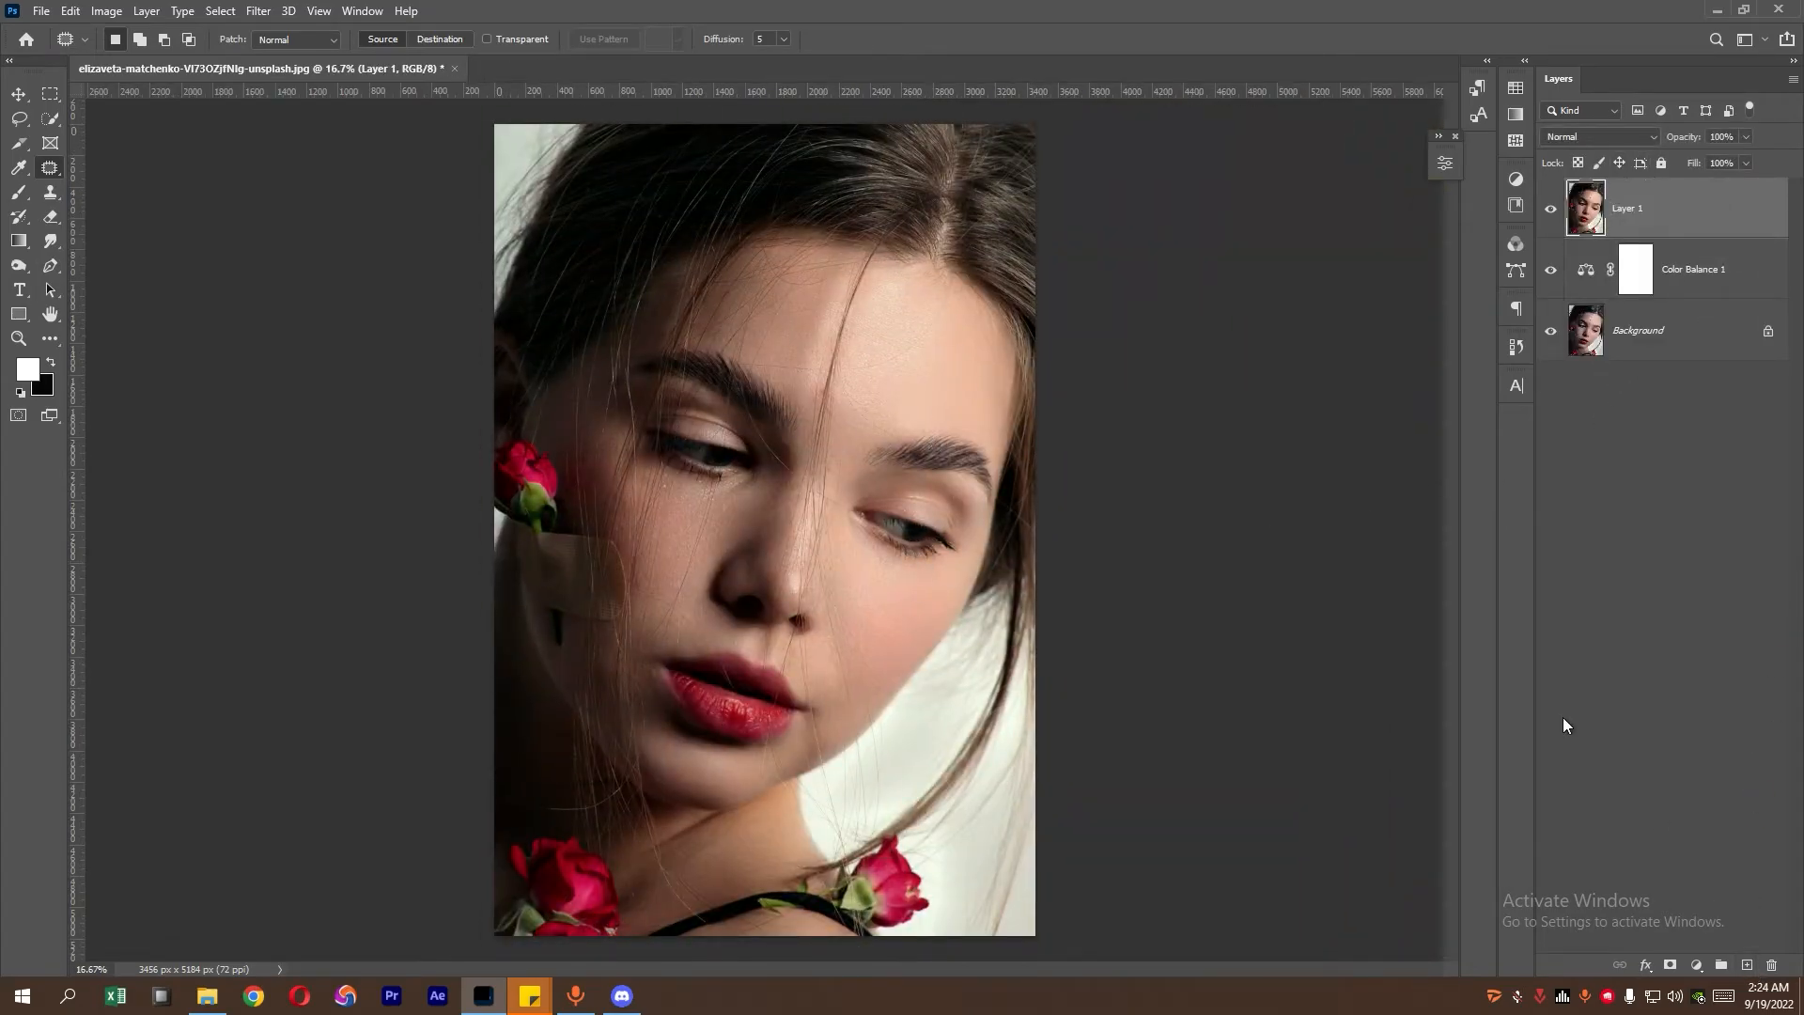
{"action": "left_click_drag", "start_coordinate": [1644, 213], "coordinate": [1746, 964]}
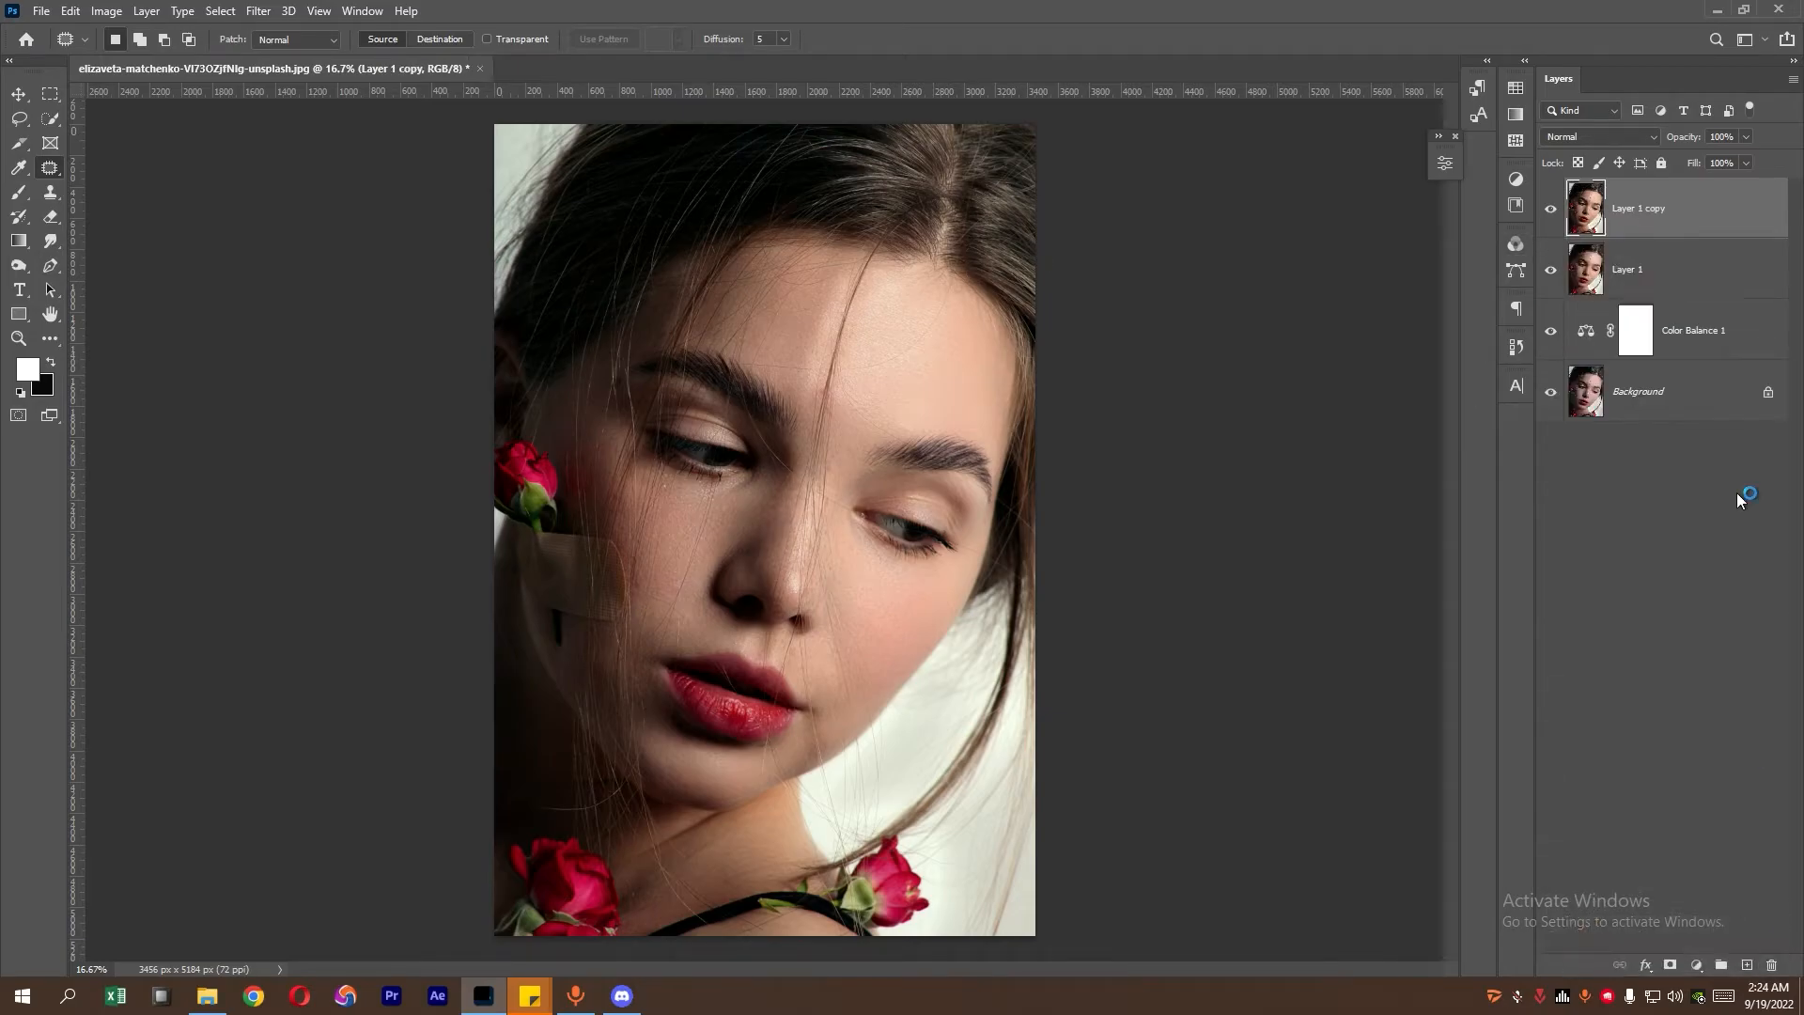
- Hide Layer 1 copy and apply a Gaussian Blur with a 23.5 pixel radius to Layer 1
{"action": "left_click", "coordinate": [1551, 208]}
{"action": "left_click", "coordinate": [1645, 269]}
{"action": "left_click", "coordinate": [258, 11]}
{"action": "mouse_move", "coordinate": [395, 251]}
{"action": "left_click", "coordinate": [531, 322]}
{"action": "mouse_move", "coordinate": [1148, 491]}
{"action": "left_mouse_down"}
{"action": "mouse_move", "coordinate": [1115, 491]}
{"action": "mouse_move", "coordinate": [1150, 492]}
{"action": "left_mouse_up"}
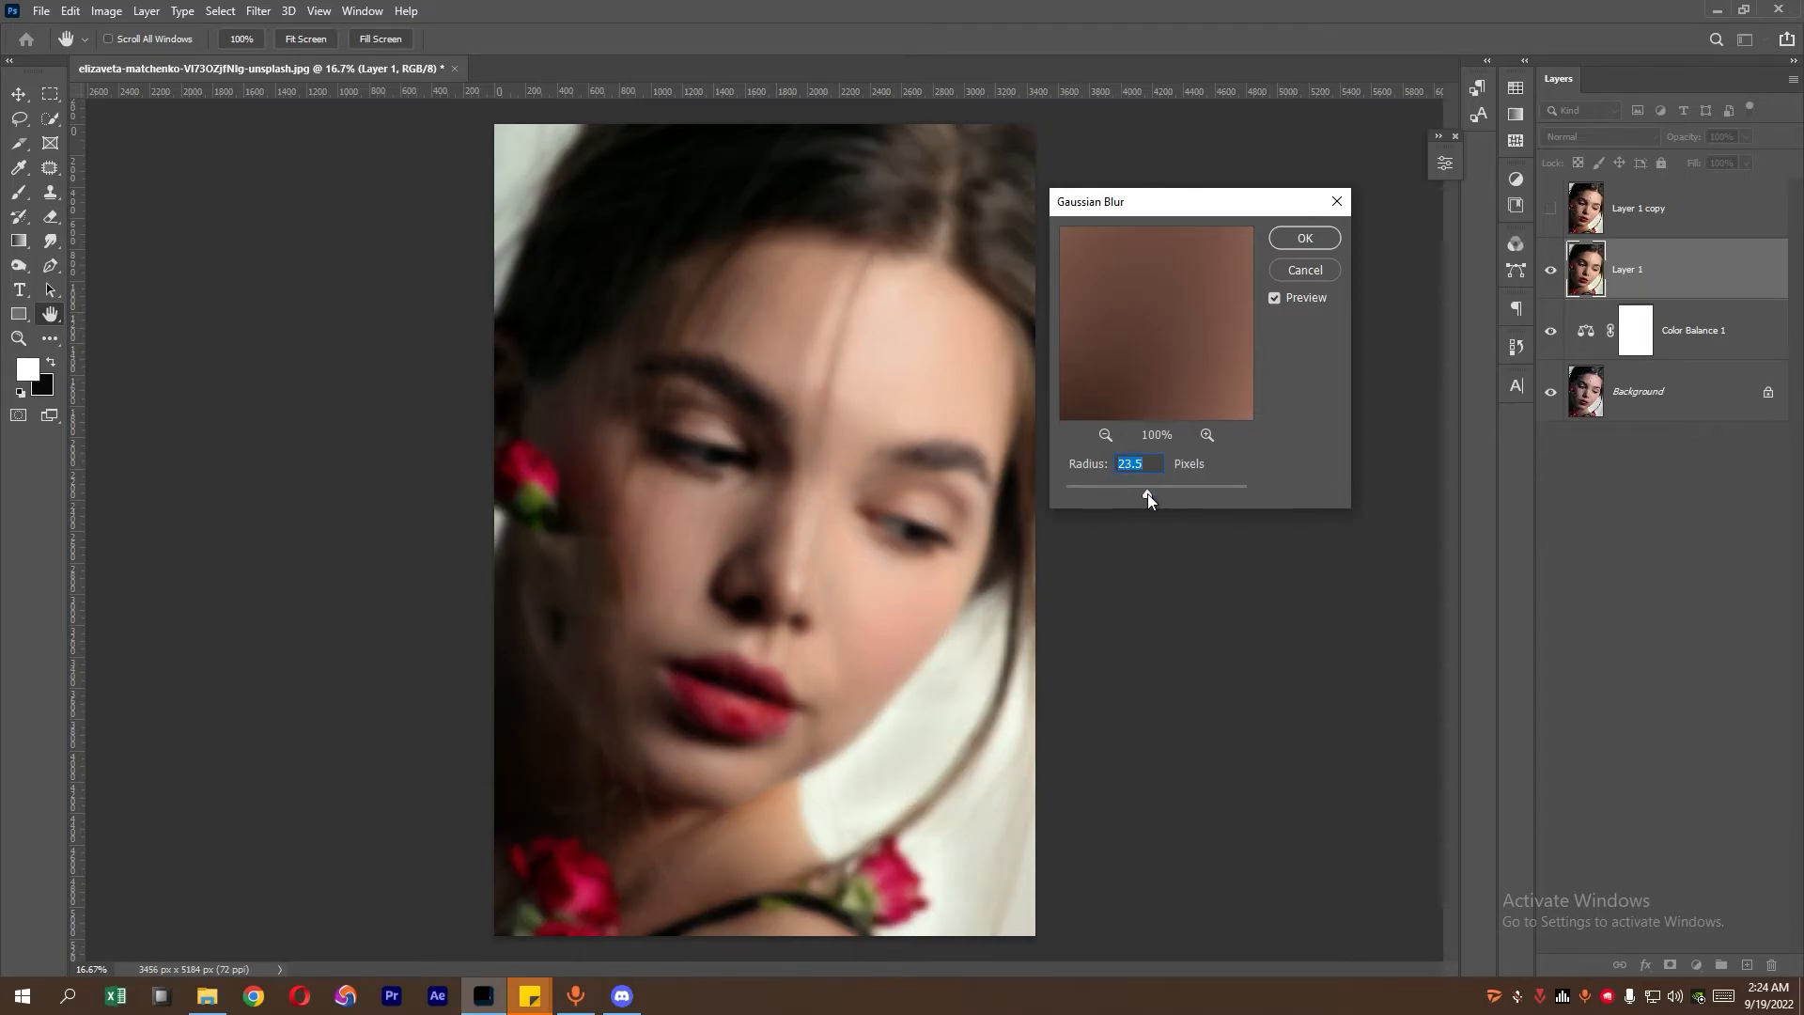
{"action": "left_click", "coordinate": [1305, 238]}
{"action": "key", "text": "j"}
- Show Layer 1 copy and set its blend mode to Linear Light
{"action": "left_click", "coordinate": [1580, 217]}
{"action": "left_click", "coordinate": [1550, 208]}
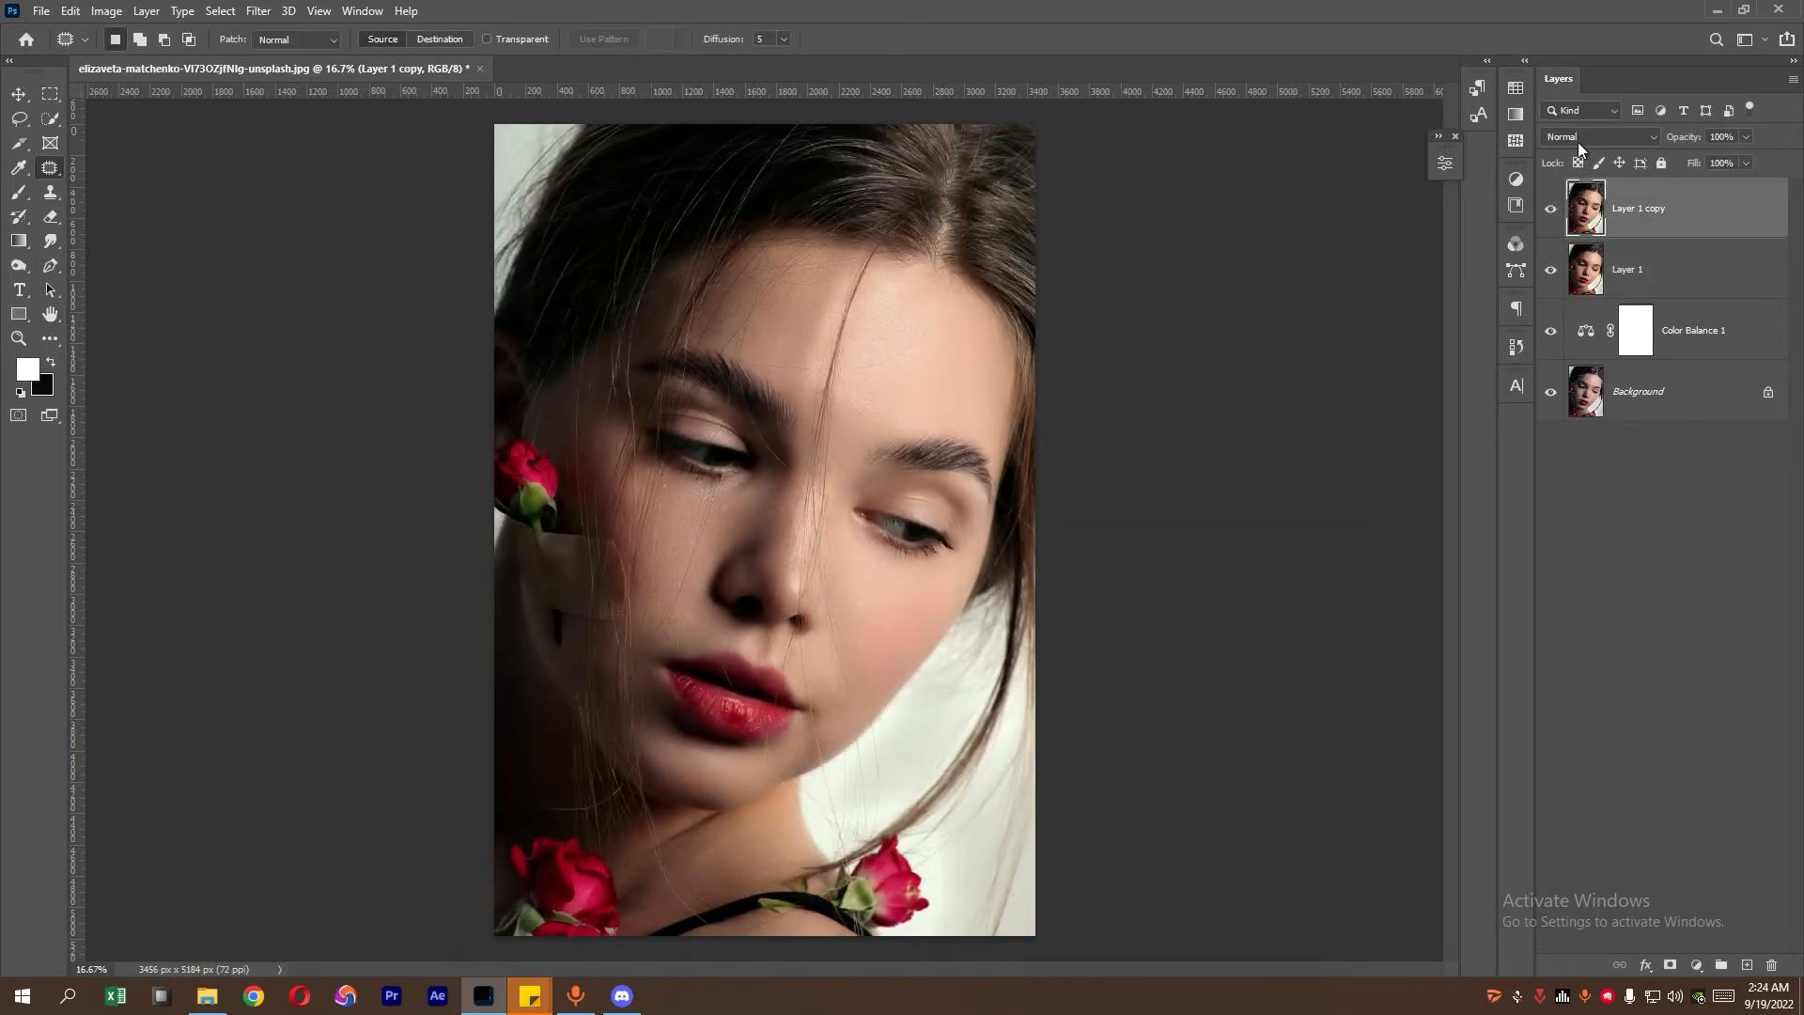
{"action": "left_click", "coordinate": [1597, 136]}
{"action": "left_click", "coordinate": [1607, 415]}
- Use Apply Image on Layer 1 copy with Layer 1 as the source, Subtract blending, Scale 2 and Offset 128
{"action": "left_click", "coordinate": [106, 10]}
{"action": "left_click", "coordinate": [137, 286]}
{"action": "left_click", "coordinate": [823, 282]}
{"action": "left_click", "coordinate": [846, 347]}
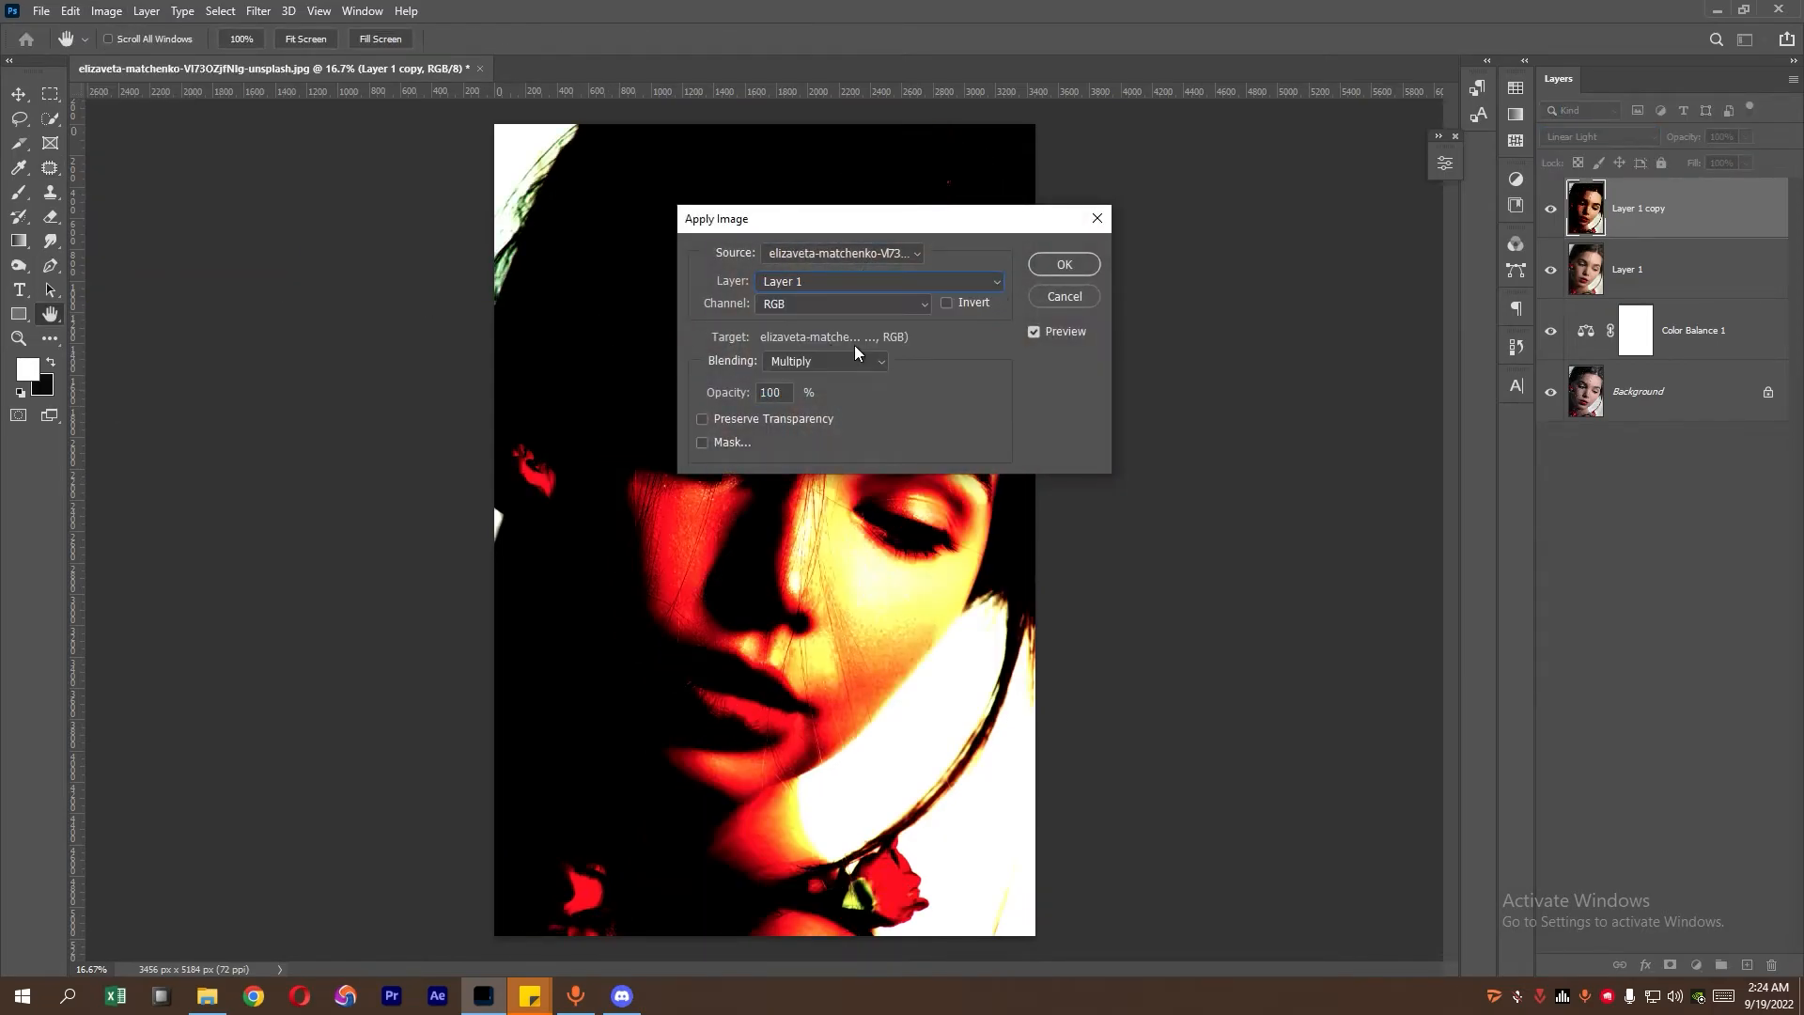
{"action": "left_click", "coordinate": [846, 361]}
{"action": "left_click", "coordinate": [828, 749]}
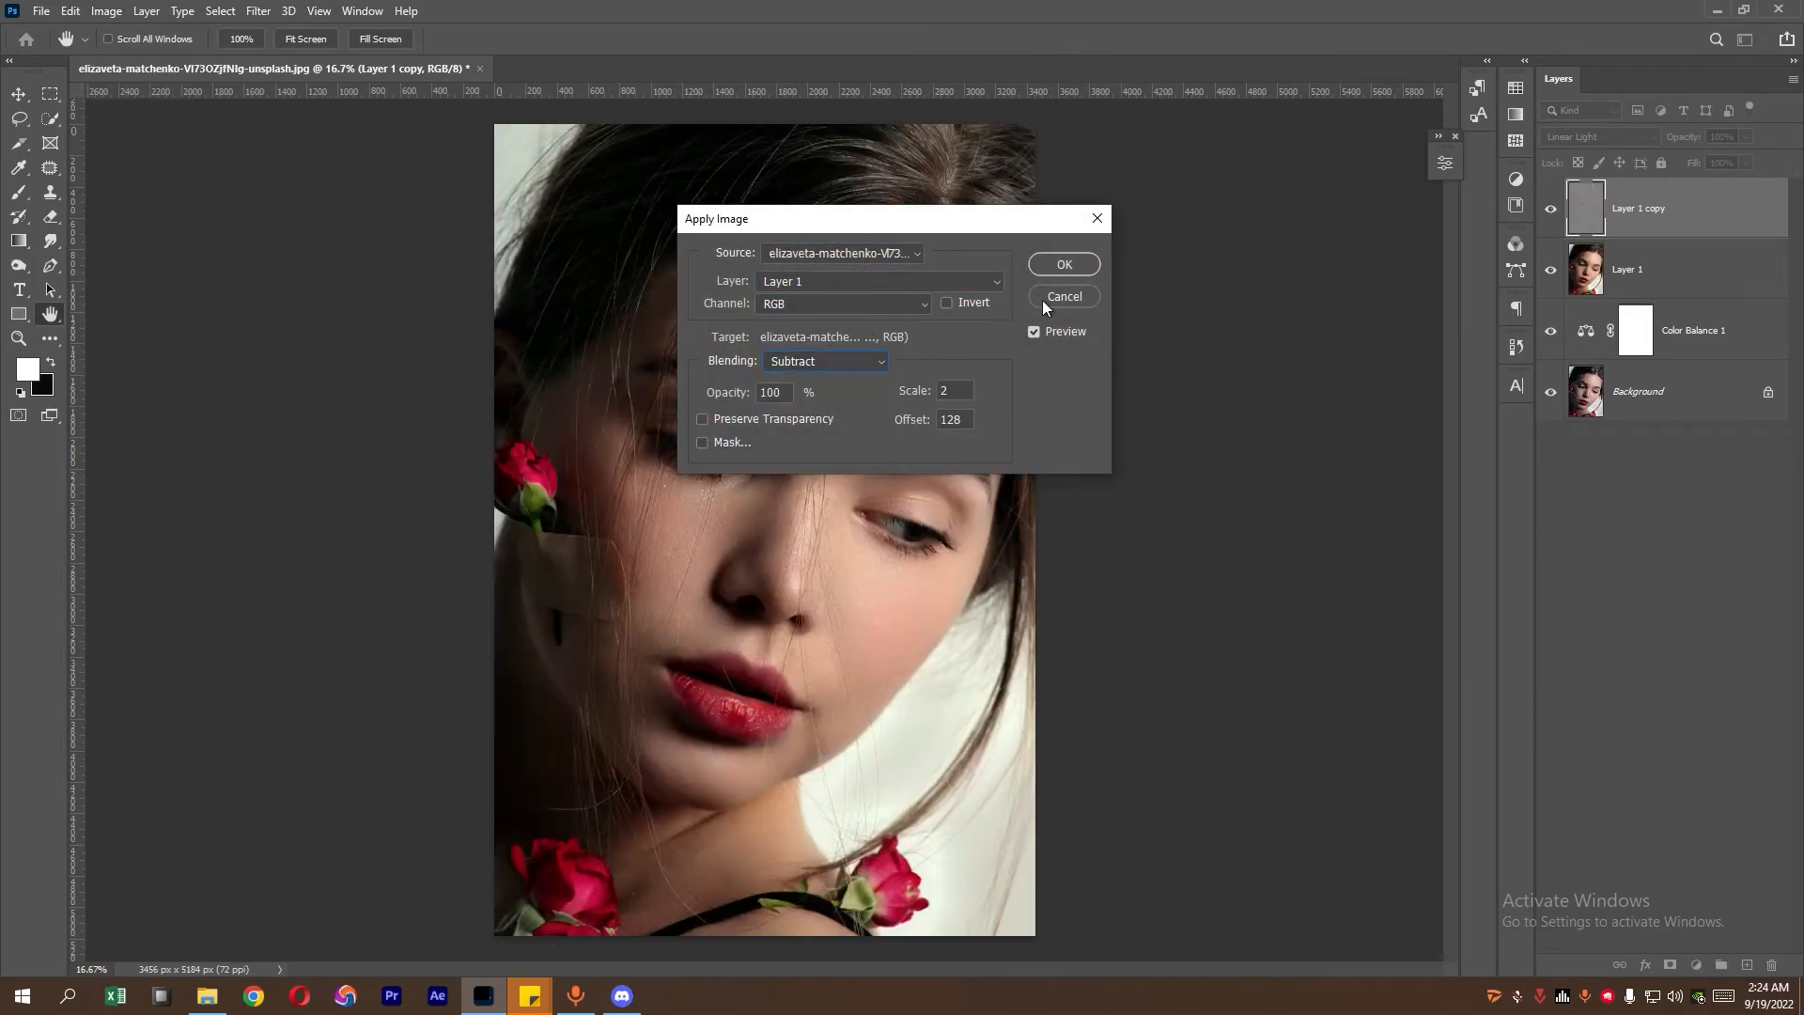
{"action": "left_click", "coordinate": [1069, 267]}
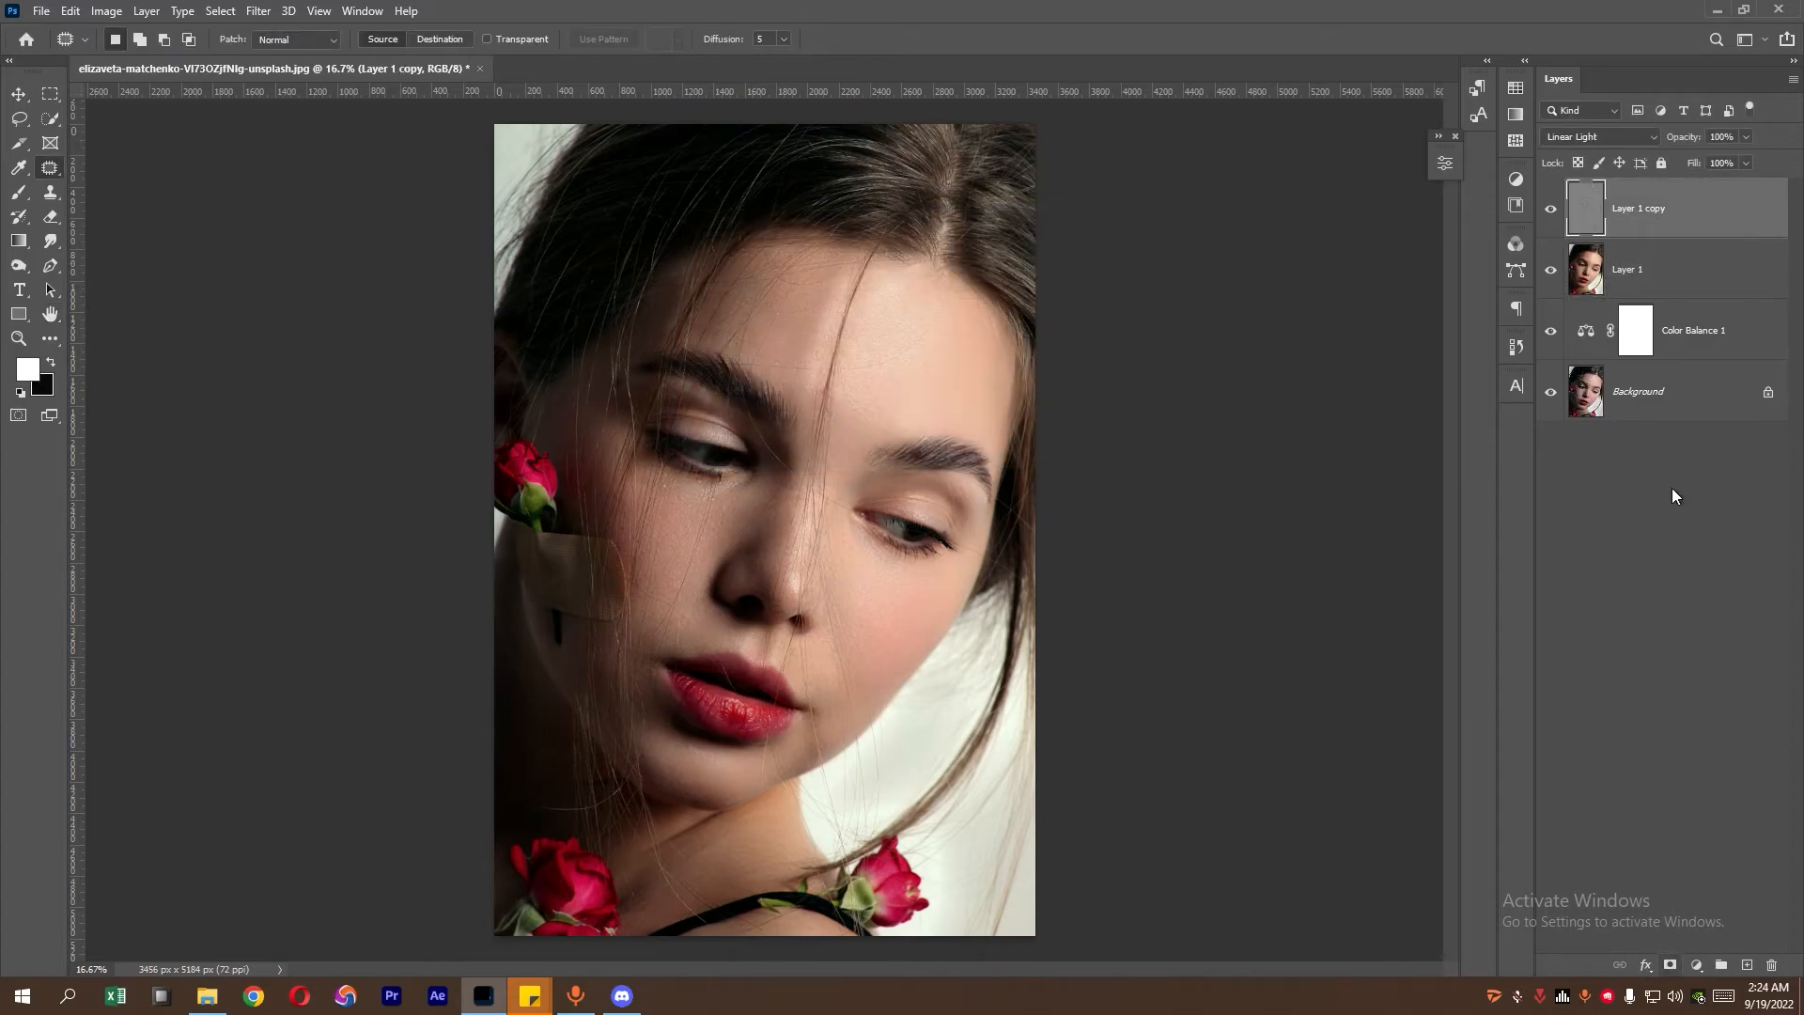
- Lower Layer 1 copy's opacity to about 76% and add a layer mask to Layer 1
{"action": "left_click", "coordinate": [1746, 137]}
{"action": "left_click_drag", "start_coordinate": [1750, 157], "coordinate": [1722, 156]}
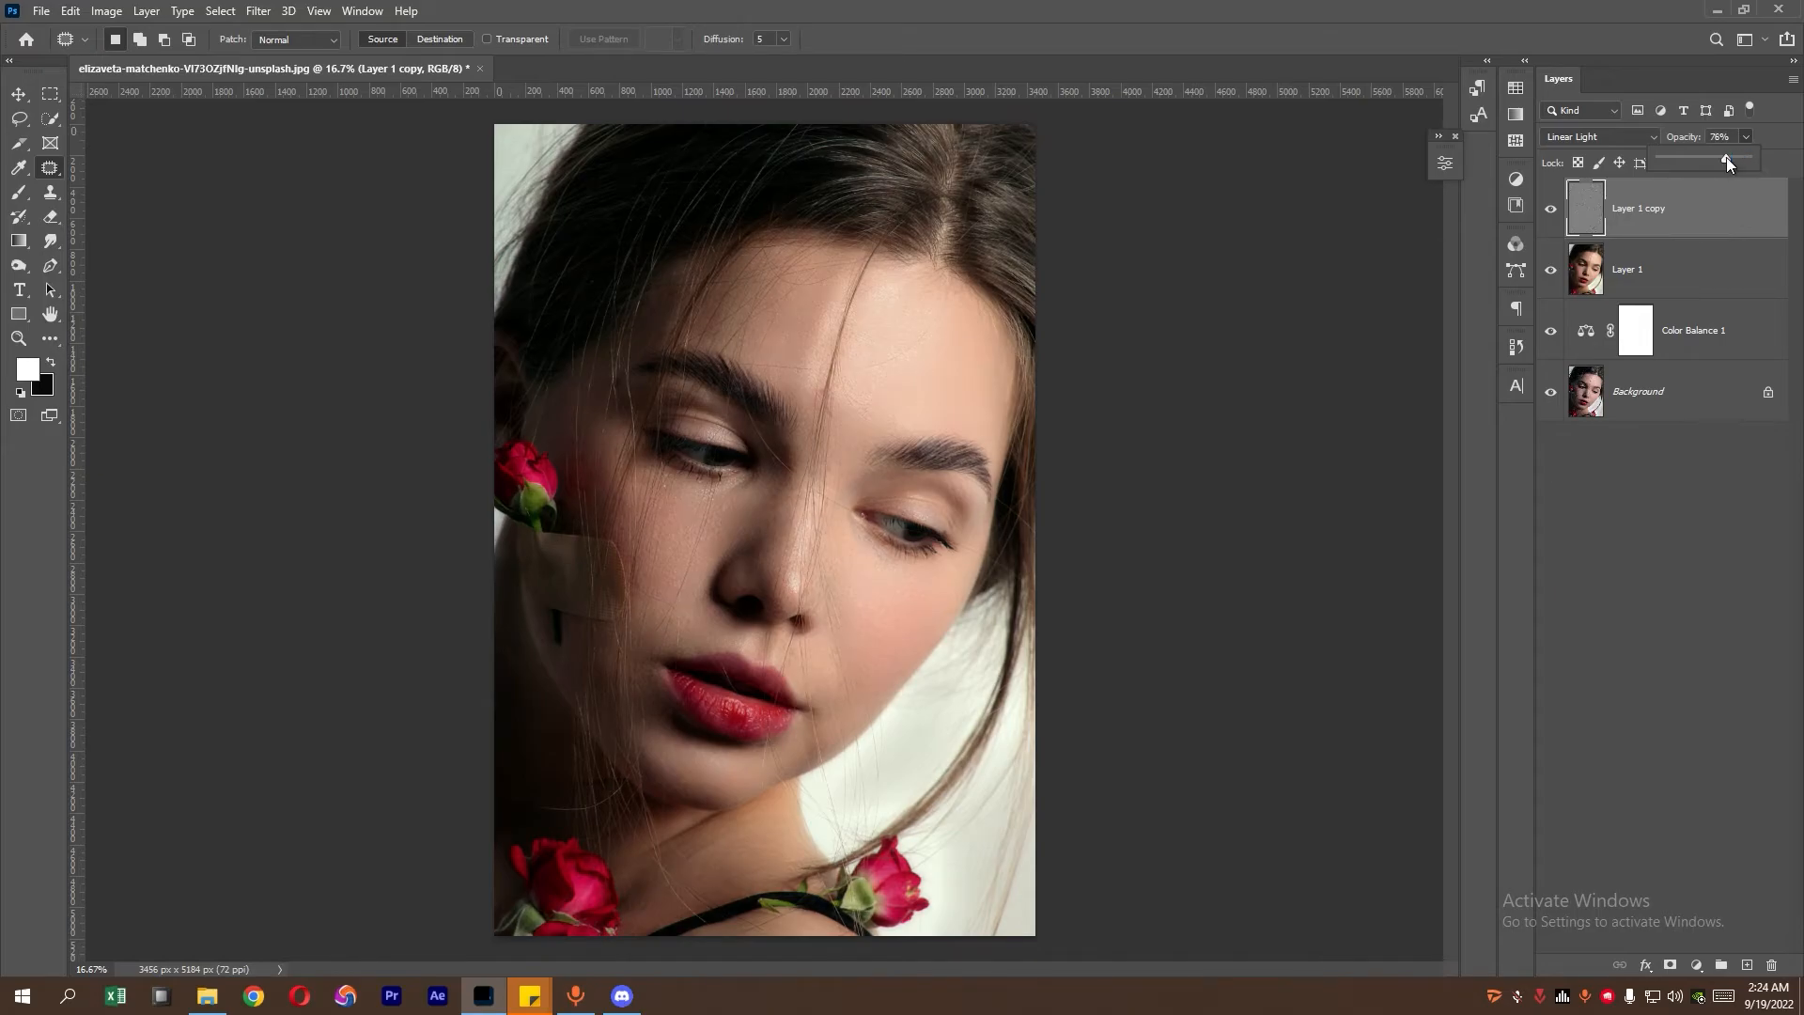
{"action": "left_click", "coordinate": [1682, 268]}
{"action": "left_click", "coordinate": [1670, 965]}
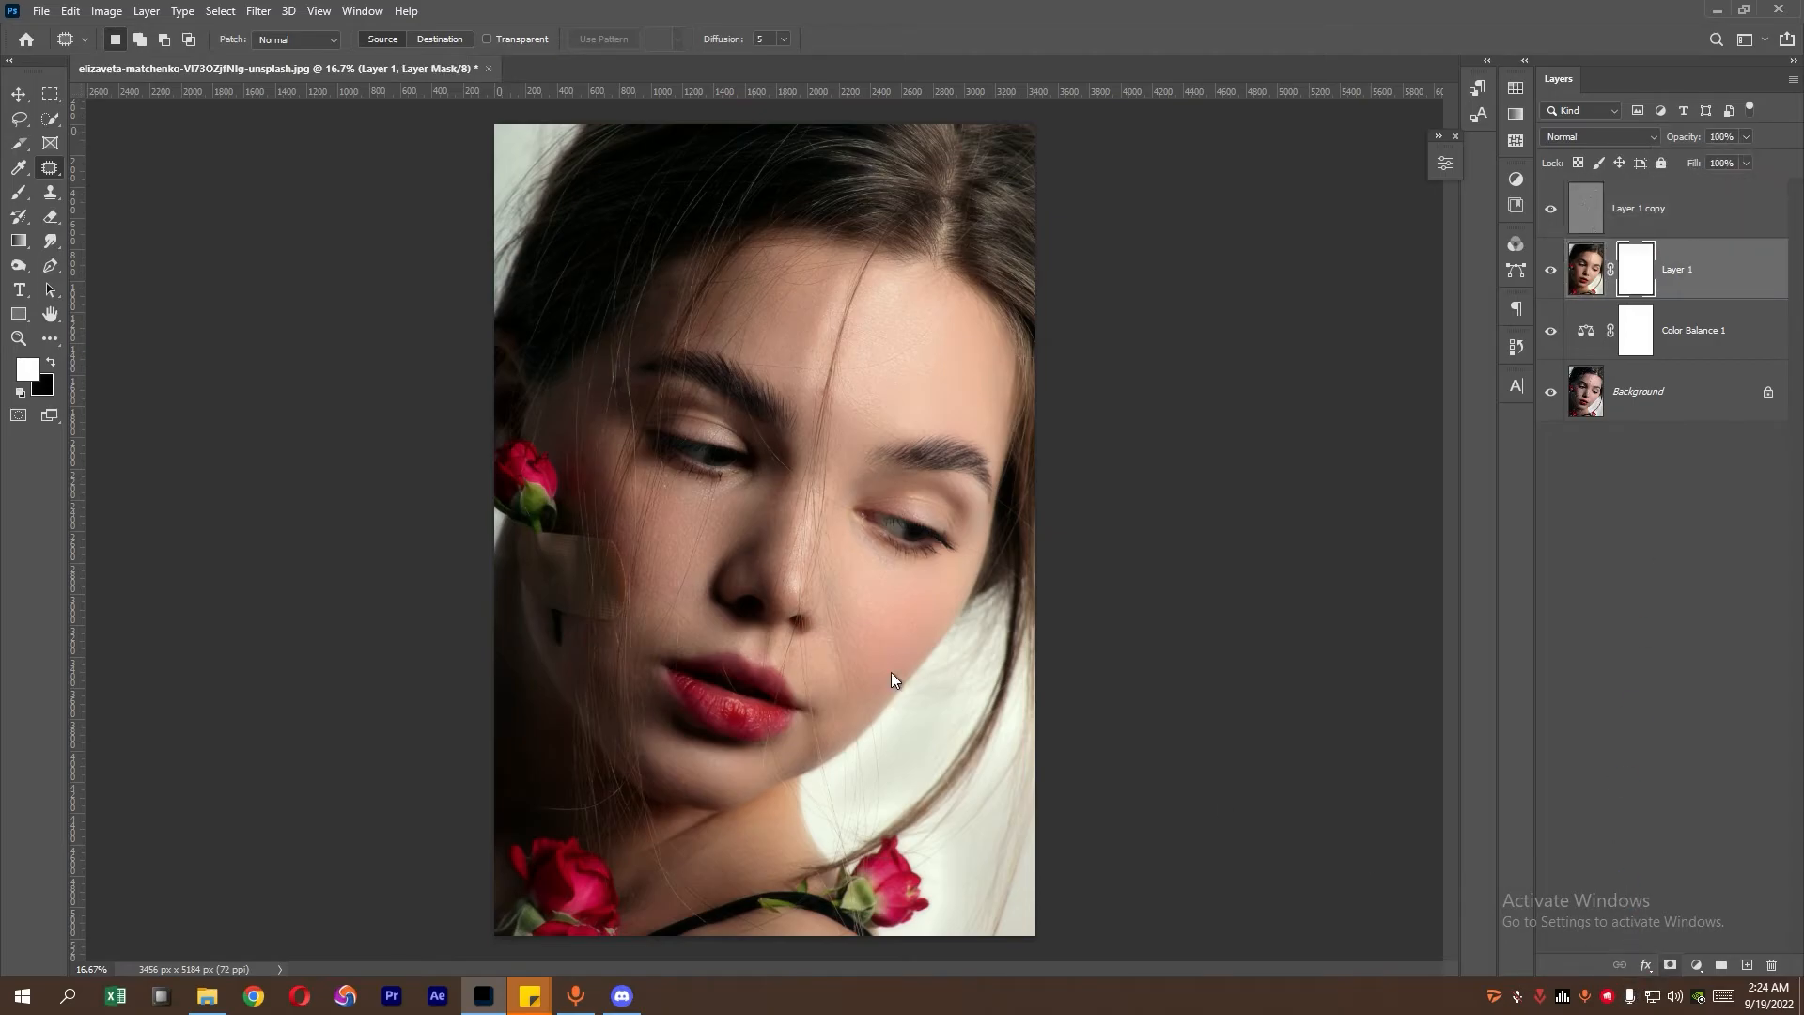
- Paint black on Layer 1's mask over the eyes and eyebrows with a soft 464 px brush
{"action": "left_click", "coordinate": [17, 195]}
{"action": "scroll", "coordinate": [927, 435], "scroll_direction": "up", "scroll_amount": 1}
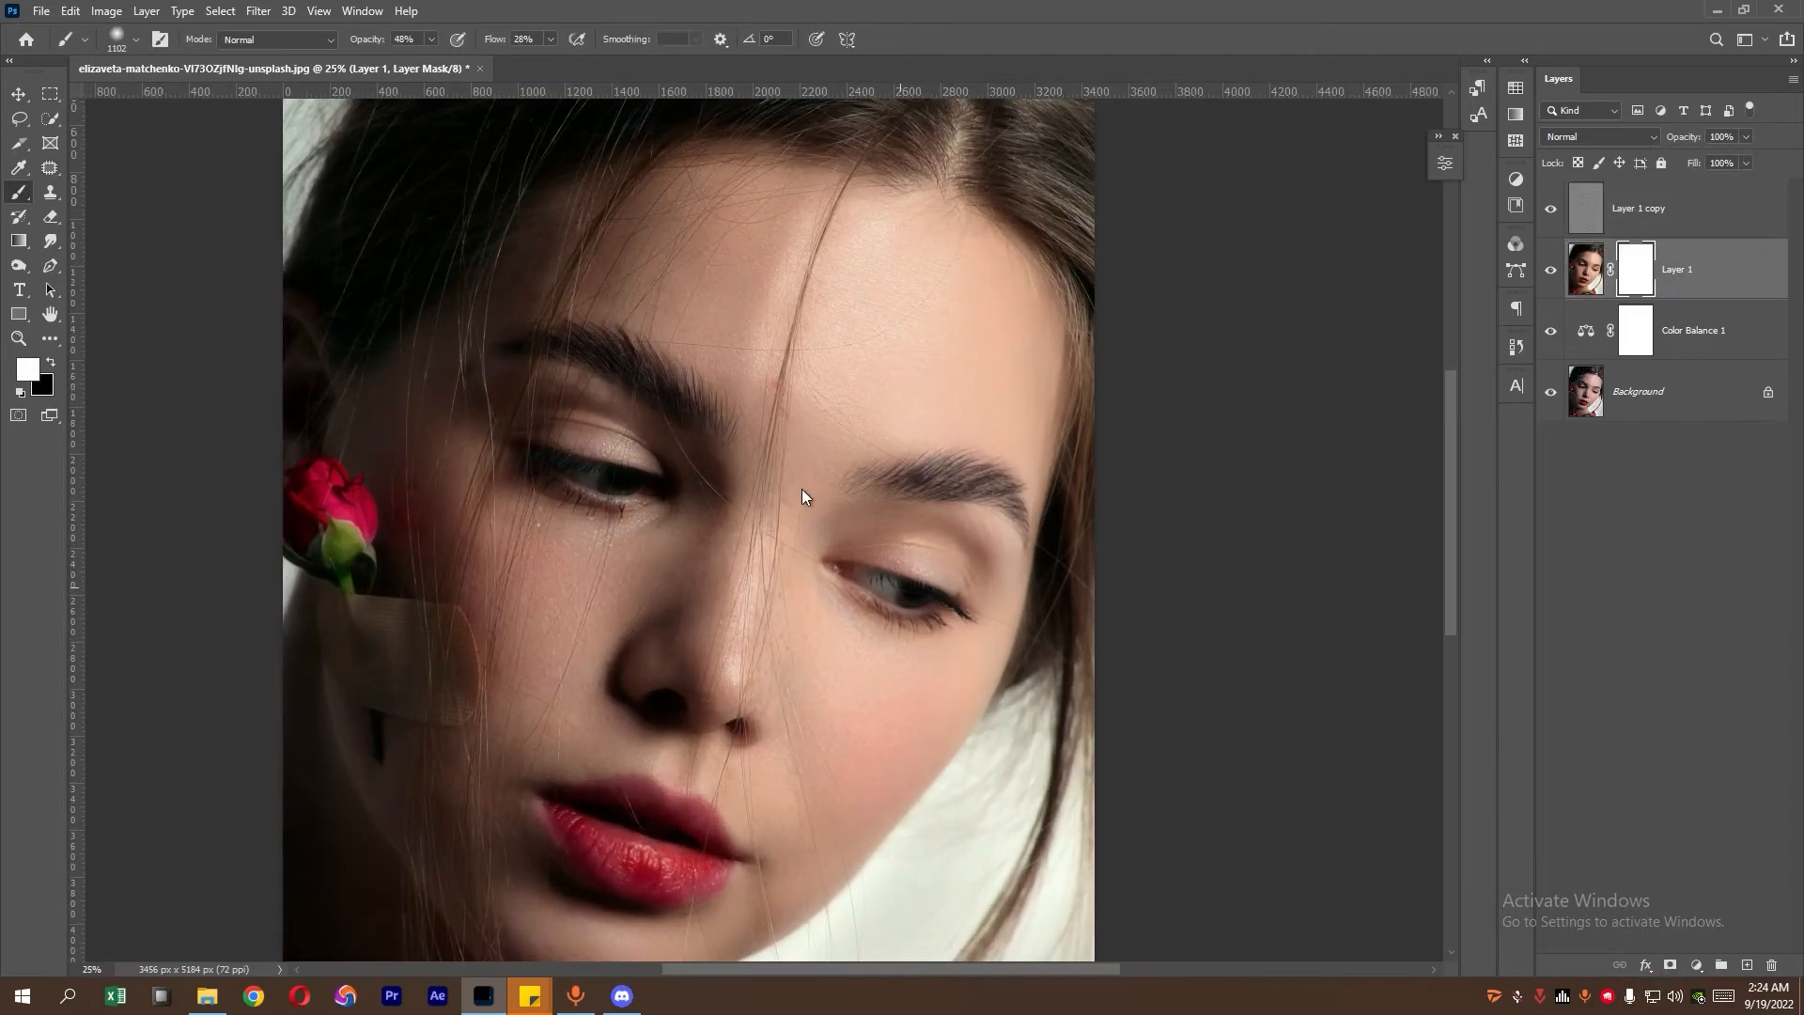
{"action": "key", "text": "x"}
{"action": "right_click", "coordinate": [914, 601]}
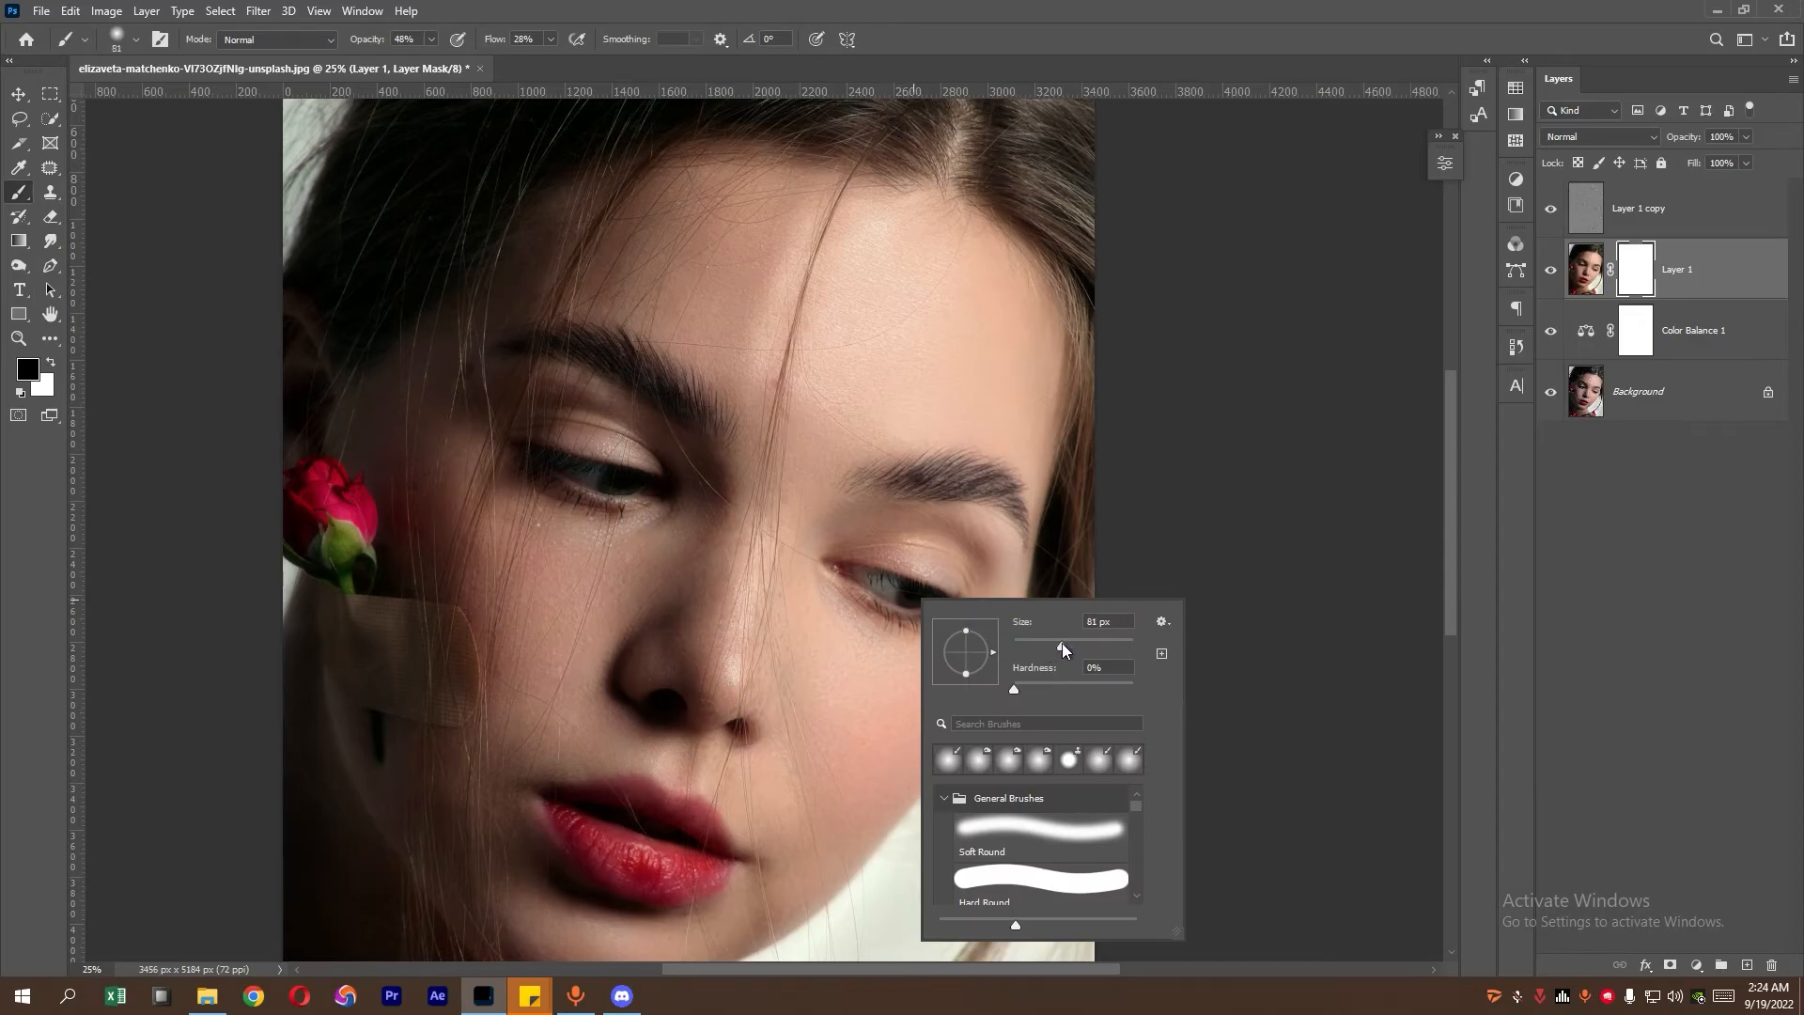
{"action": "left_click", "coordinate": [1087, 646]}
{"action": "left_click", "coordinate": [881, 581]}
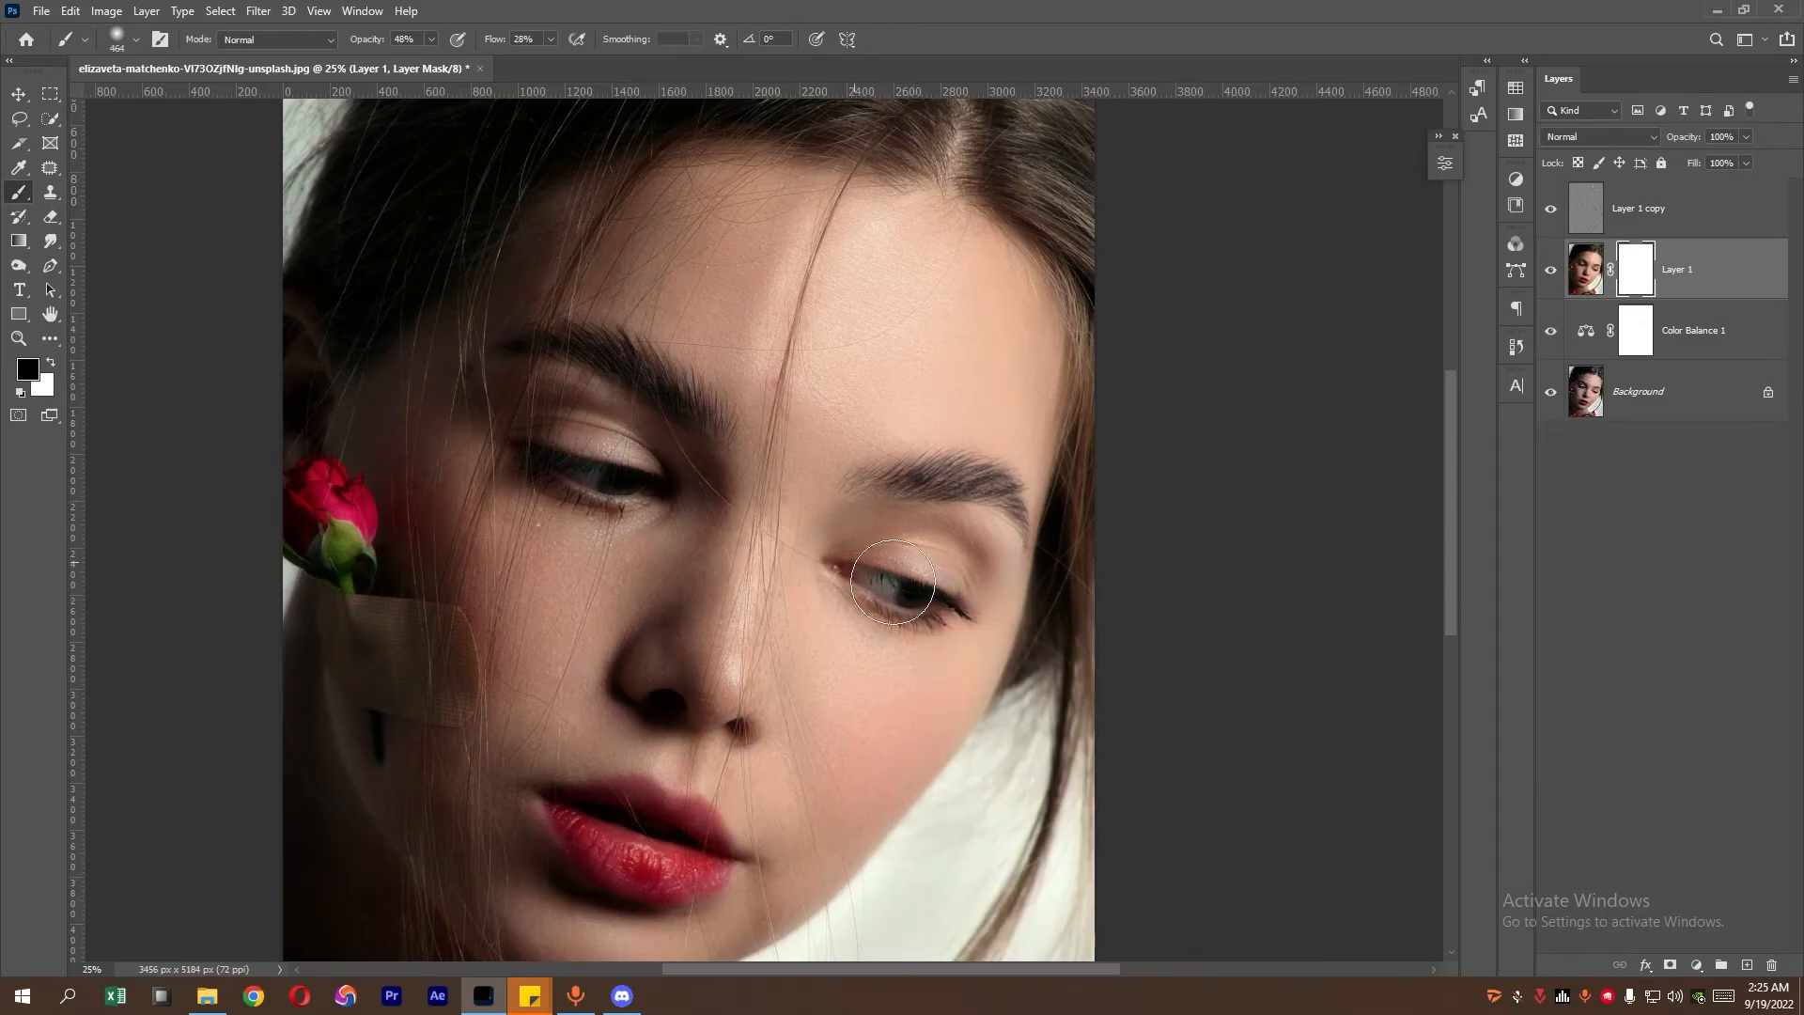
{"action": "mouse_move", "coordinate": [858, 574]}
{"action": "left_mouse_down"}
{"action": "mouse_move", "coordinate": [887, 495]}
{"action": "mouse_move", "coordinate": [999, 505]}
{"action": "mouse_move", "coordinate": [900, 477]}
{"action": "mouse_move", "coordinate": [1025, 508]}
{"action": "mouse_move", "coordinate": [851, 488]}
{"action": "left_mouse_up"}
- Paint black on Layer 1's mask over the lips, the roses and the shoulder strap to restore their detail
{"action": "scroll", "coordinate": [740, 726], "scroll_direction": "down", "scroll_amount": 5}
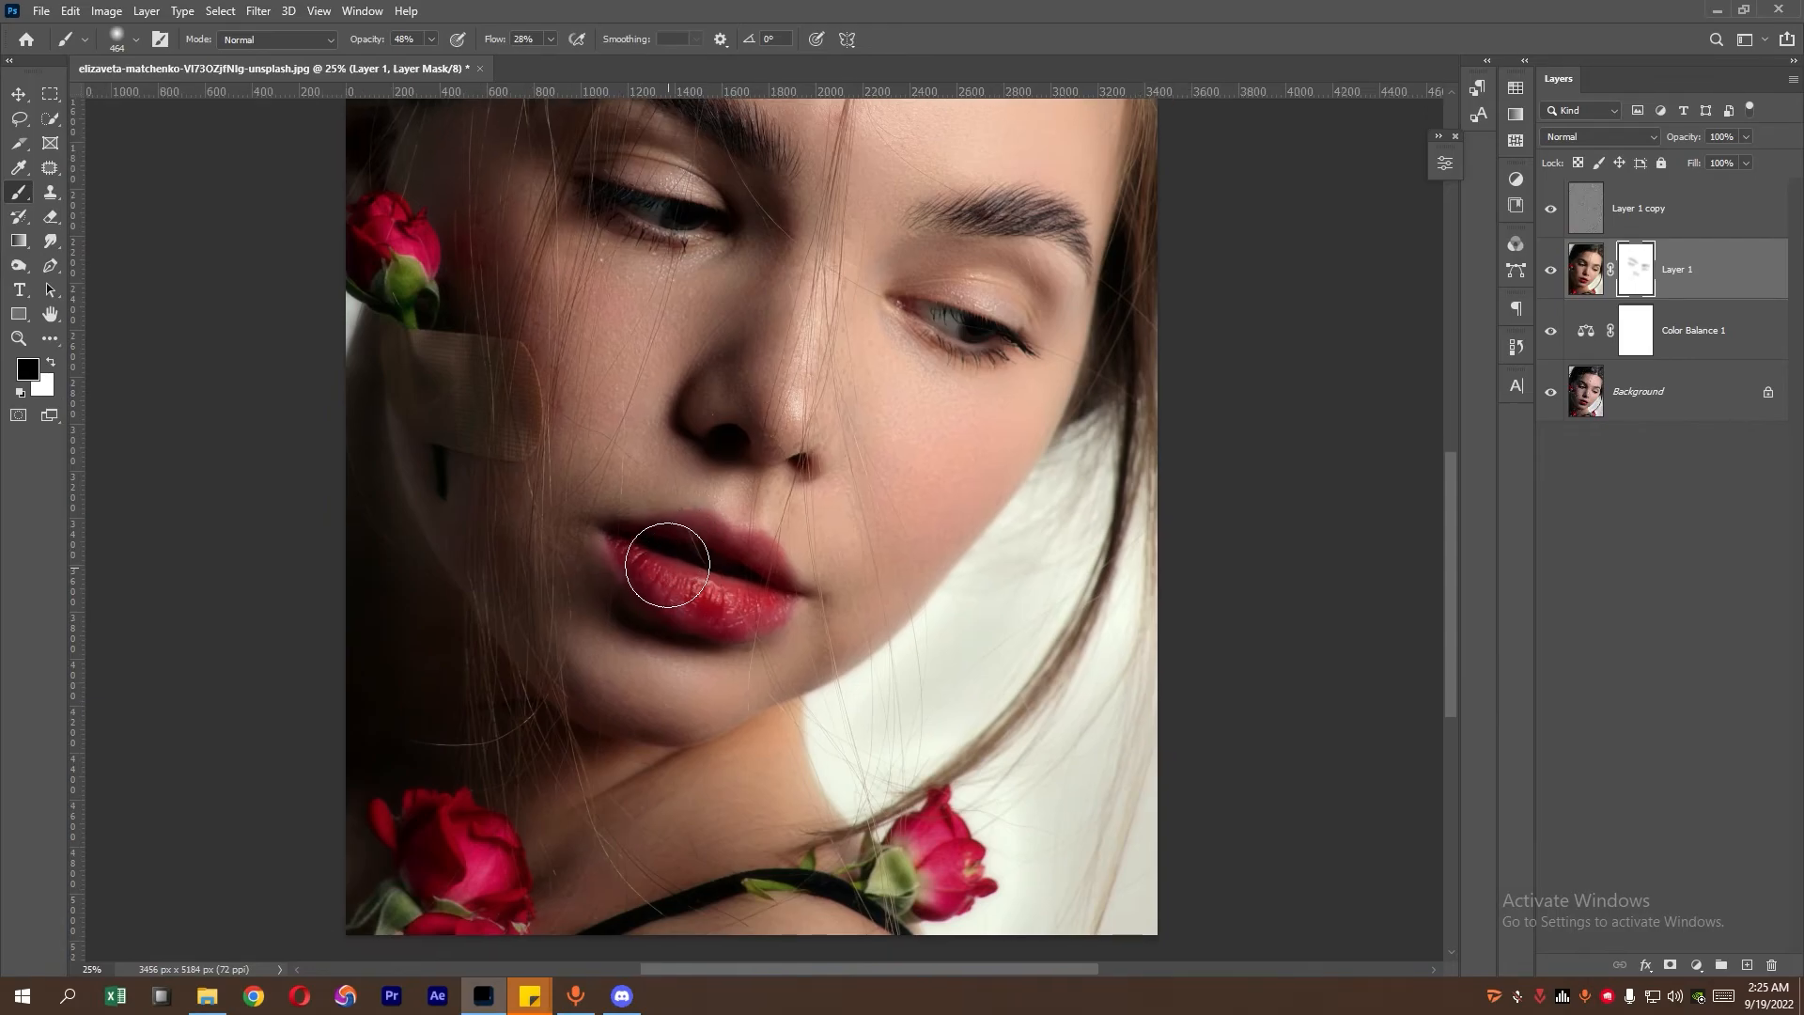
{"action": "scroll", "coordinate": [635, 658], "scroll_direction": "up", "scroll_amount": 8}
{"action": "scroll", "coordinate": [635, 657], "scroll_direction": "left", "scroll_amount": 4}
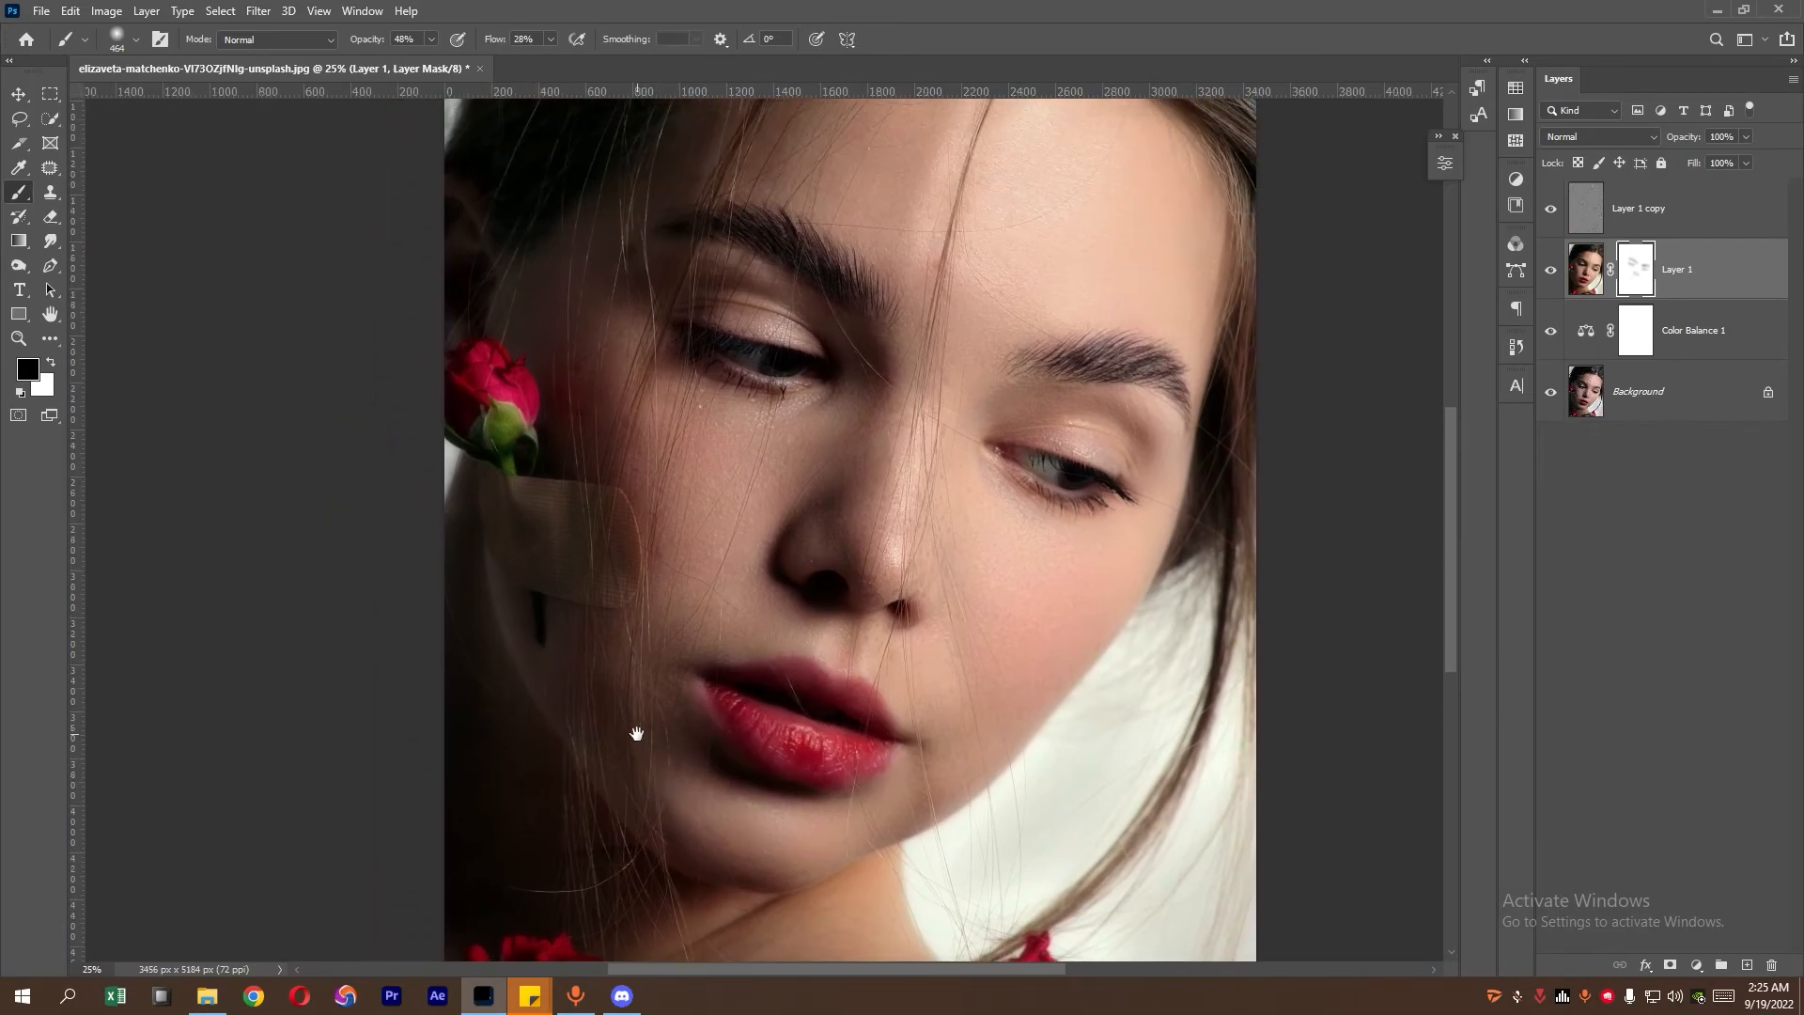
{"action": "scroll", "coordinate": [568, 612], "scroll_direction": "down", "scroll_amount": 11}
{"action": "scroll", "coordinate": [567, 611], "scroll_direction": "right", "scroll_amount": 1}
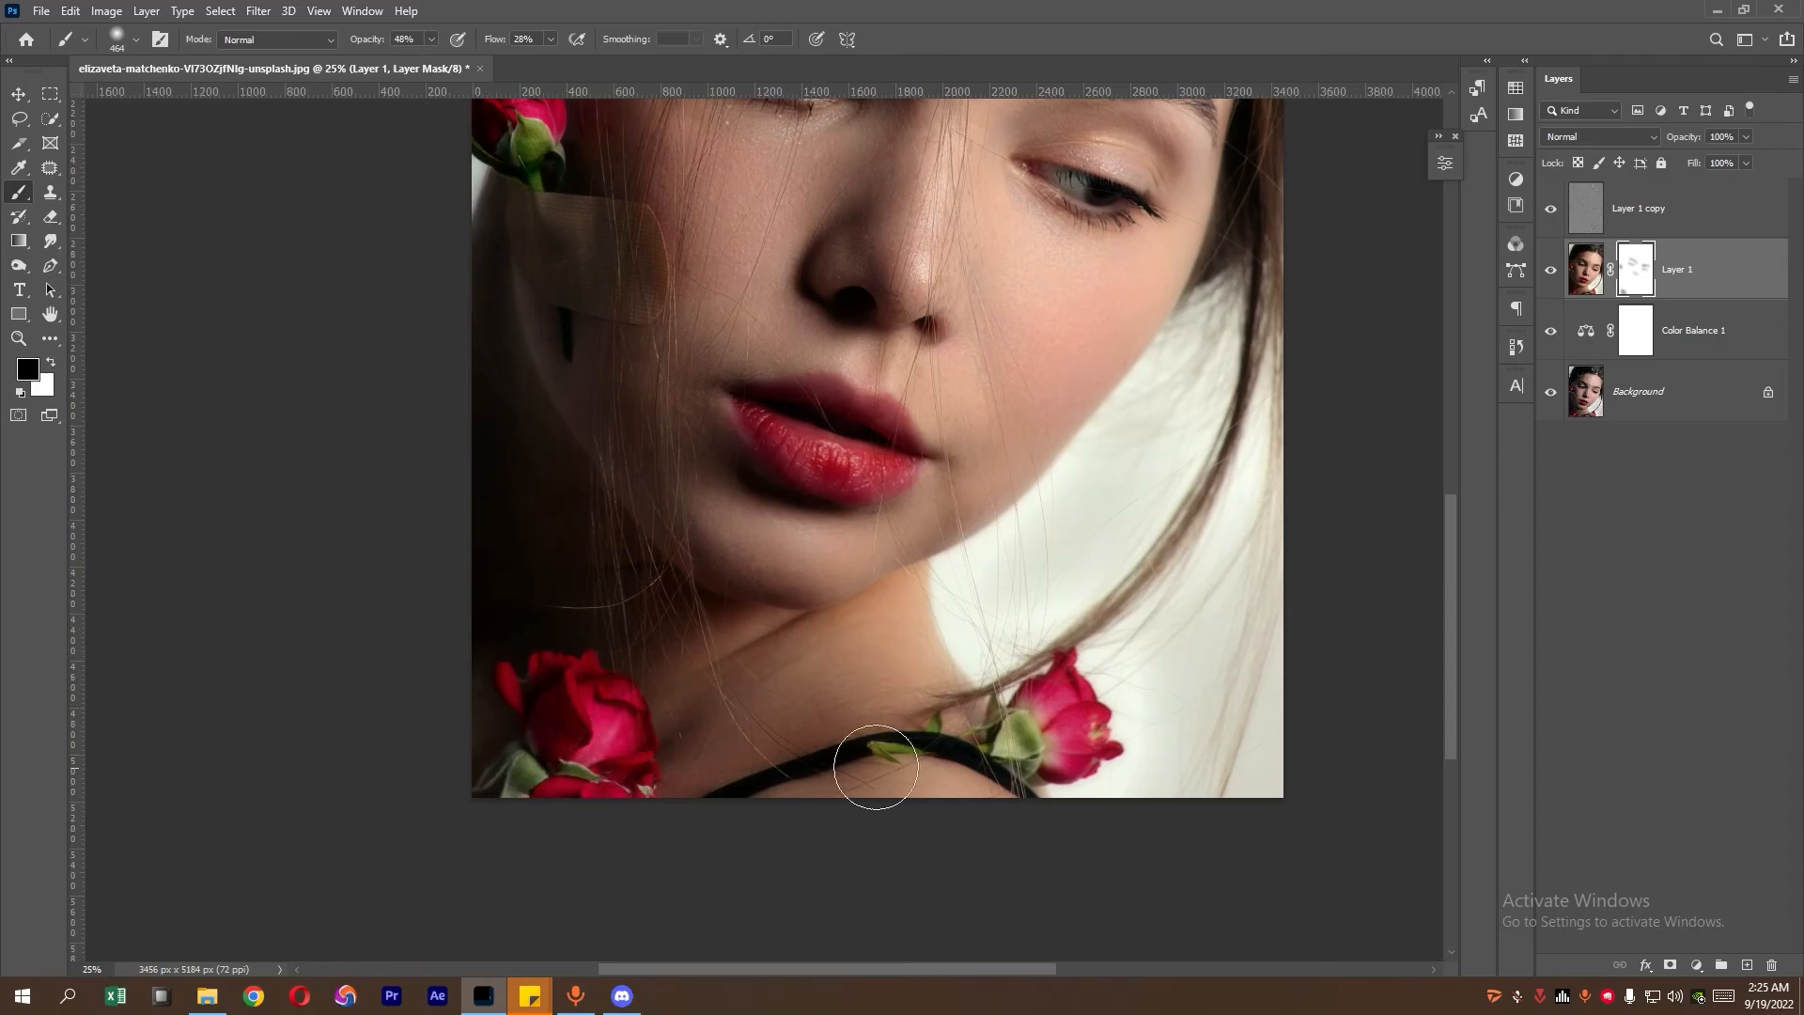
{"action": "scroll", "coordinate": [688, 711], "scroll_direction": "up", "scroll_amount": 5}
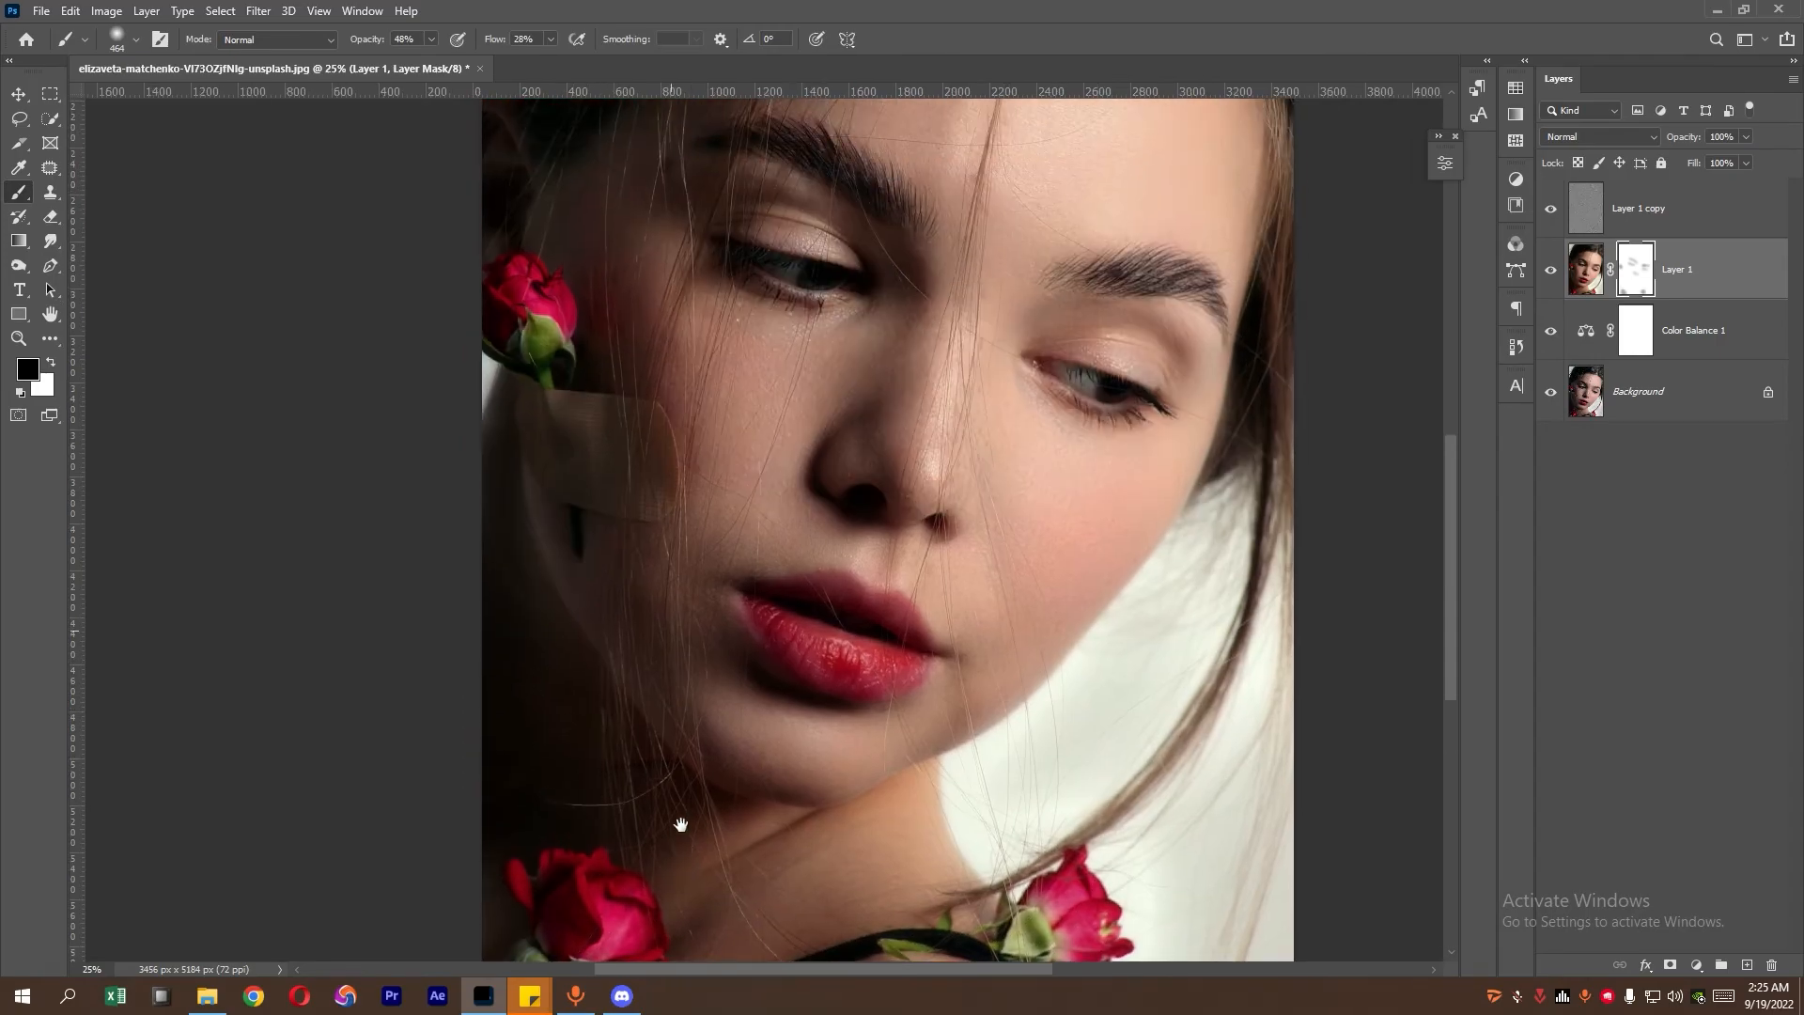
{"action": "left_click", "coordinate": [584, 969]}
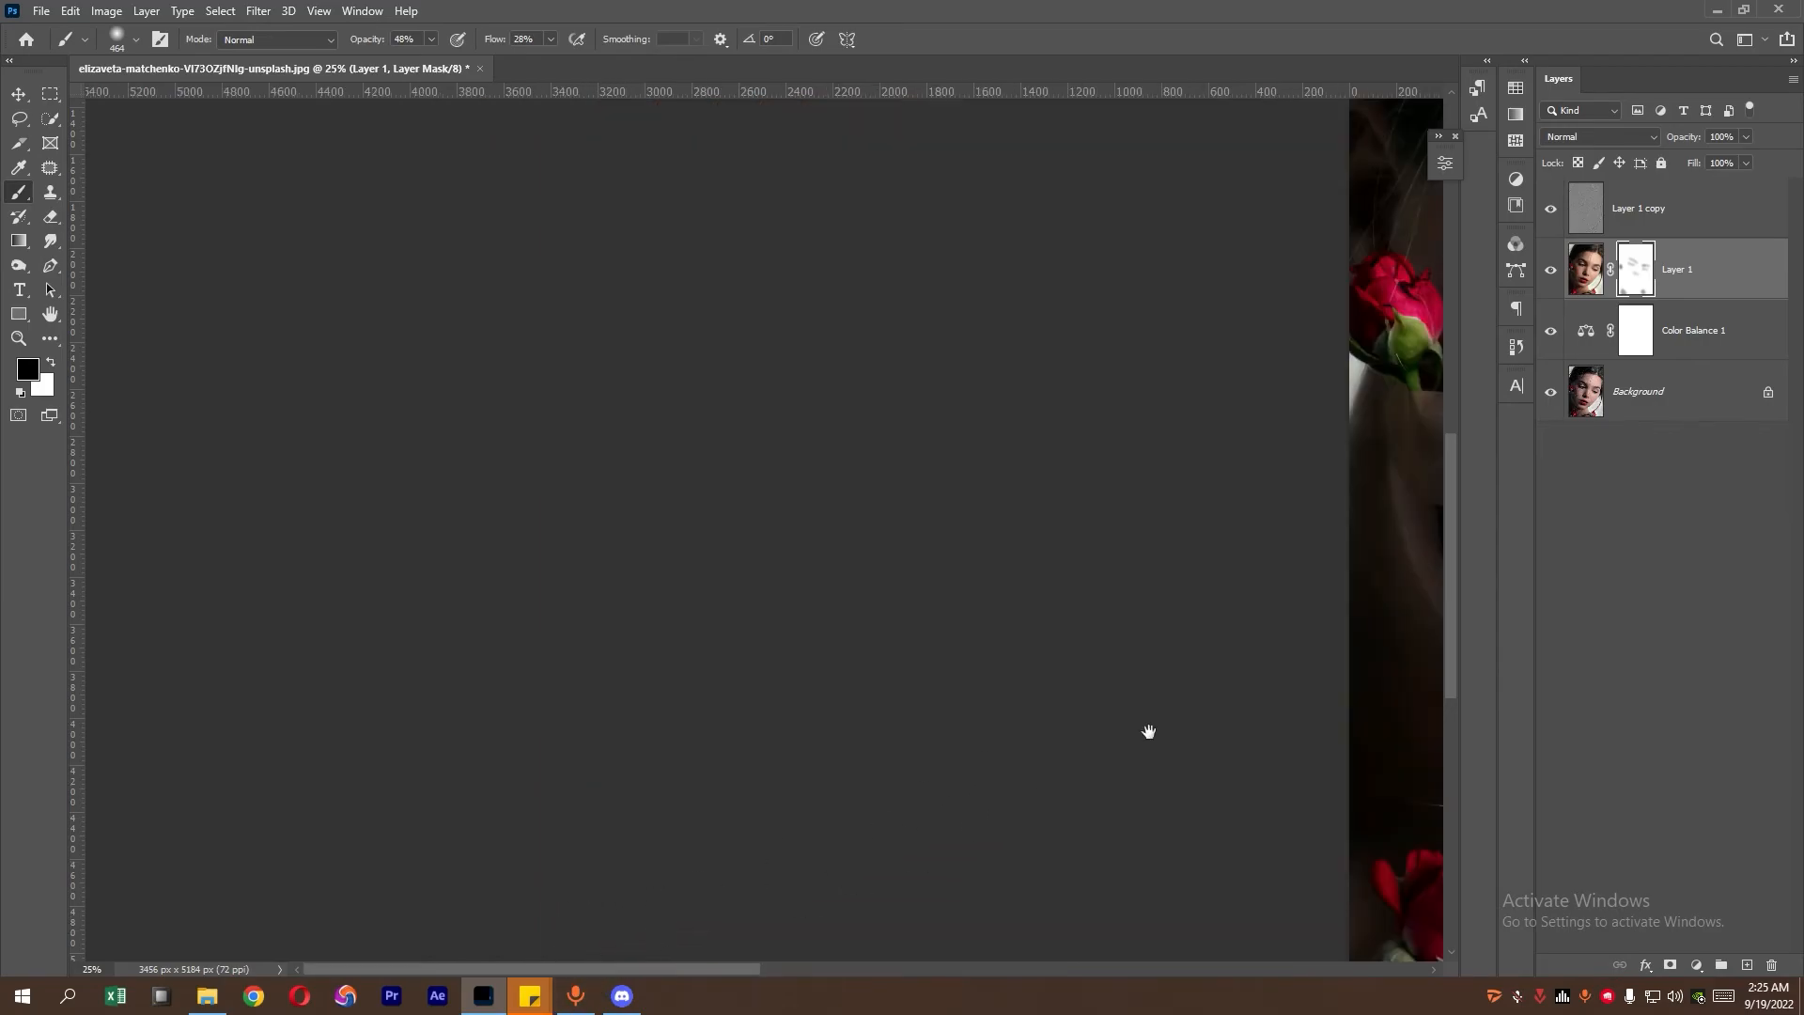
{"action": "left_click_drag", "start_coordinate": [1083, 761], "coordinate": [596, 752]}
{"action": "left_click_drag", "start_coordinate": [1015, 648], "coordinate": [491, 493]}
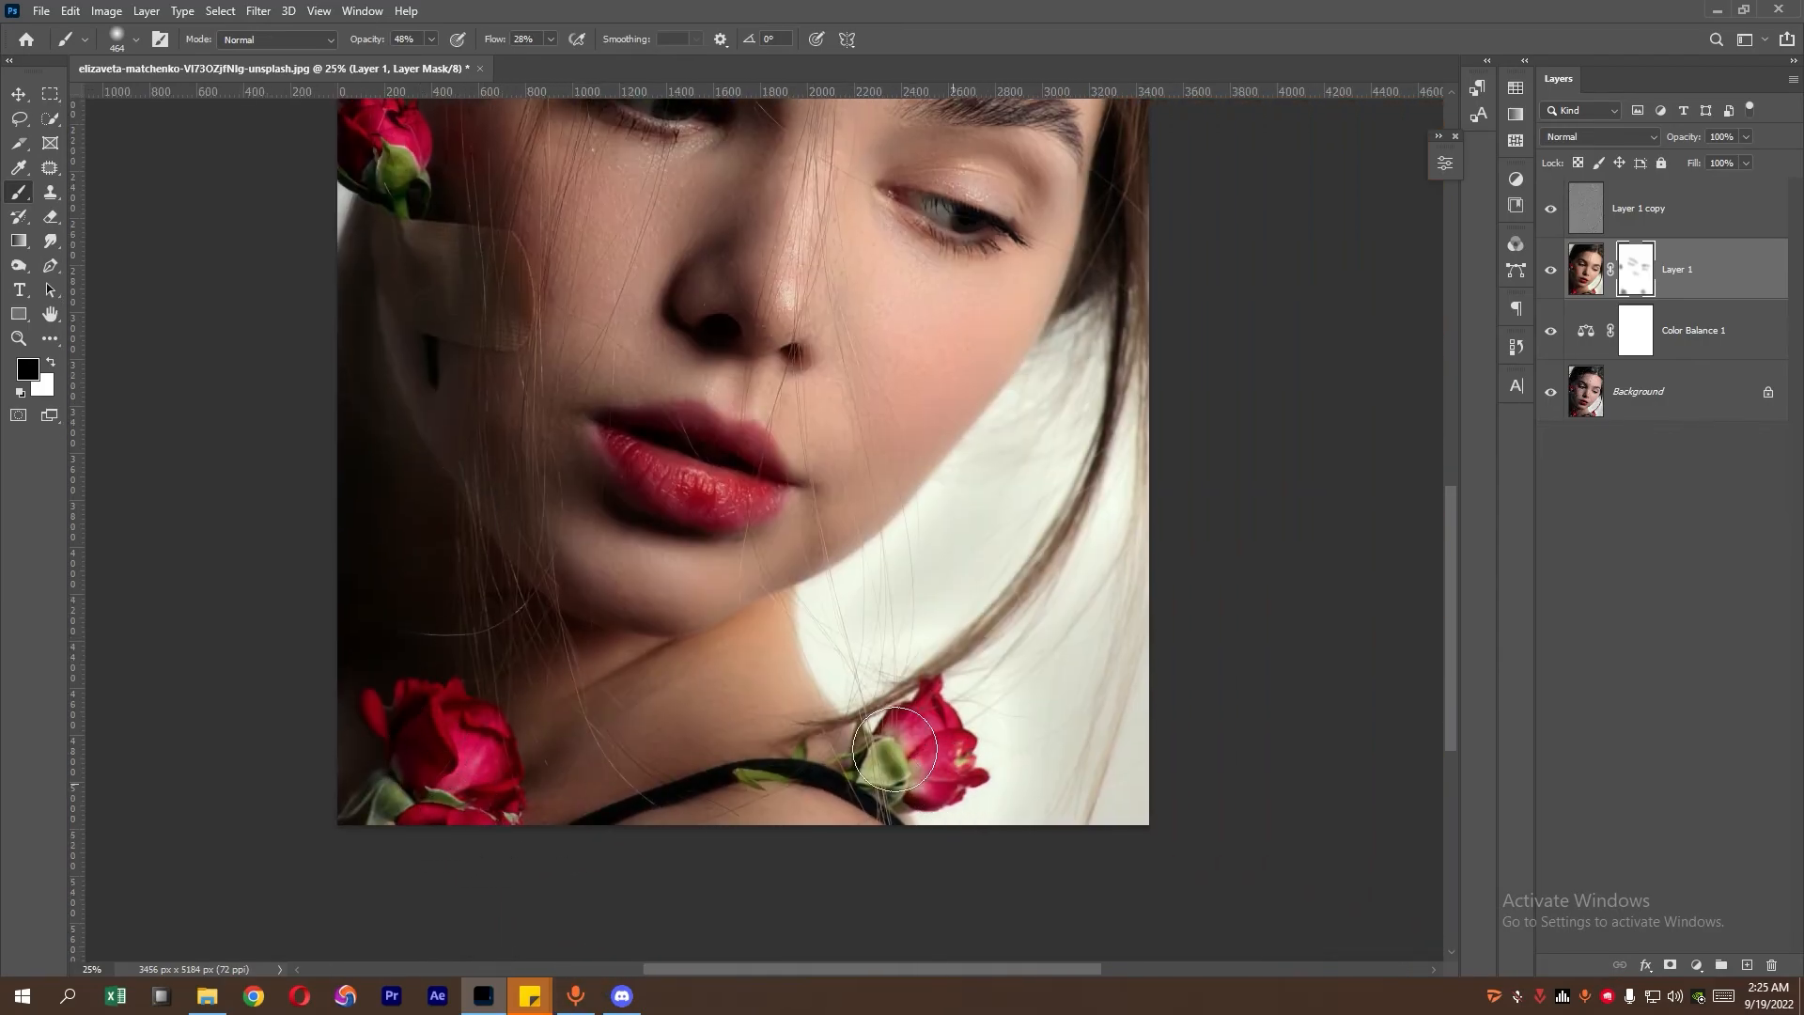
{"action": "scroll", "coordinate": [986, 570], "scroll_direction": "down", "scroll_amount": 3}
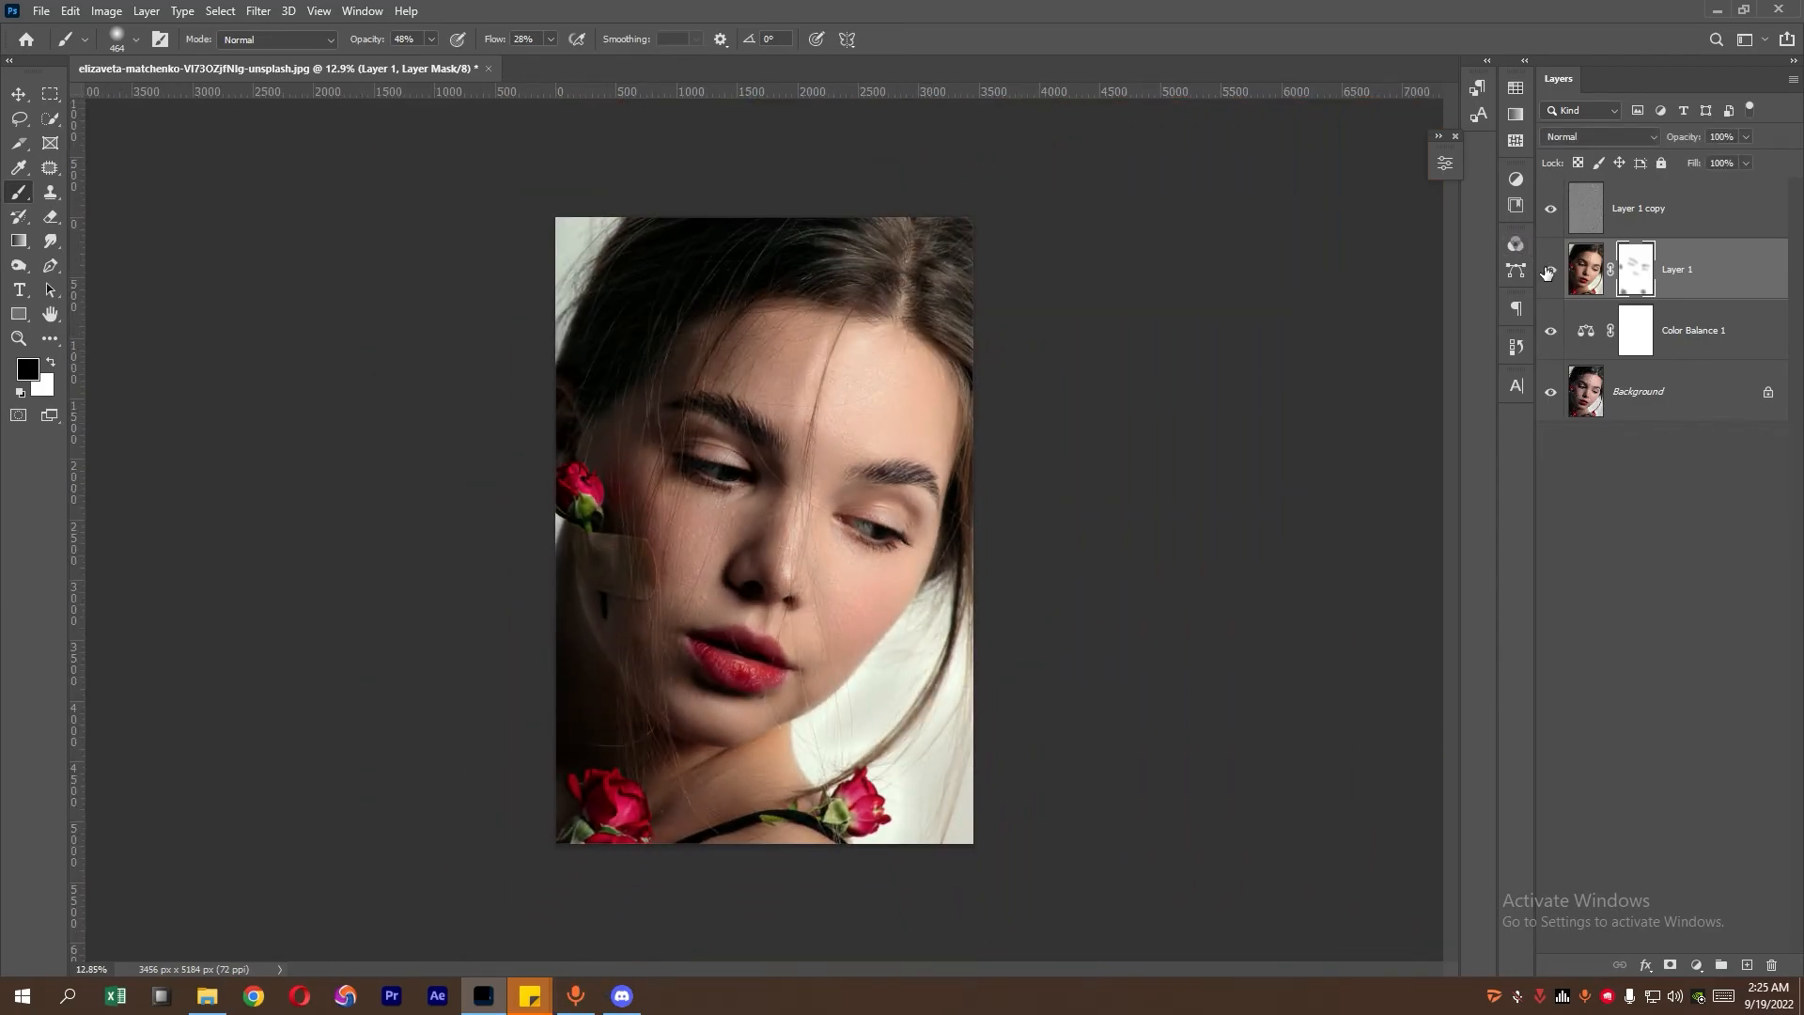
- Toggle Layer 1 copy's visibility and examine the skin smoothing across the whole portrait
{"action": "left_click", "coordinate": [1550, 209]}
{"action": "key", "text": "ctrl+plus"}
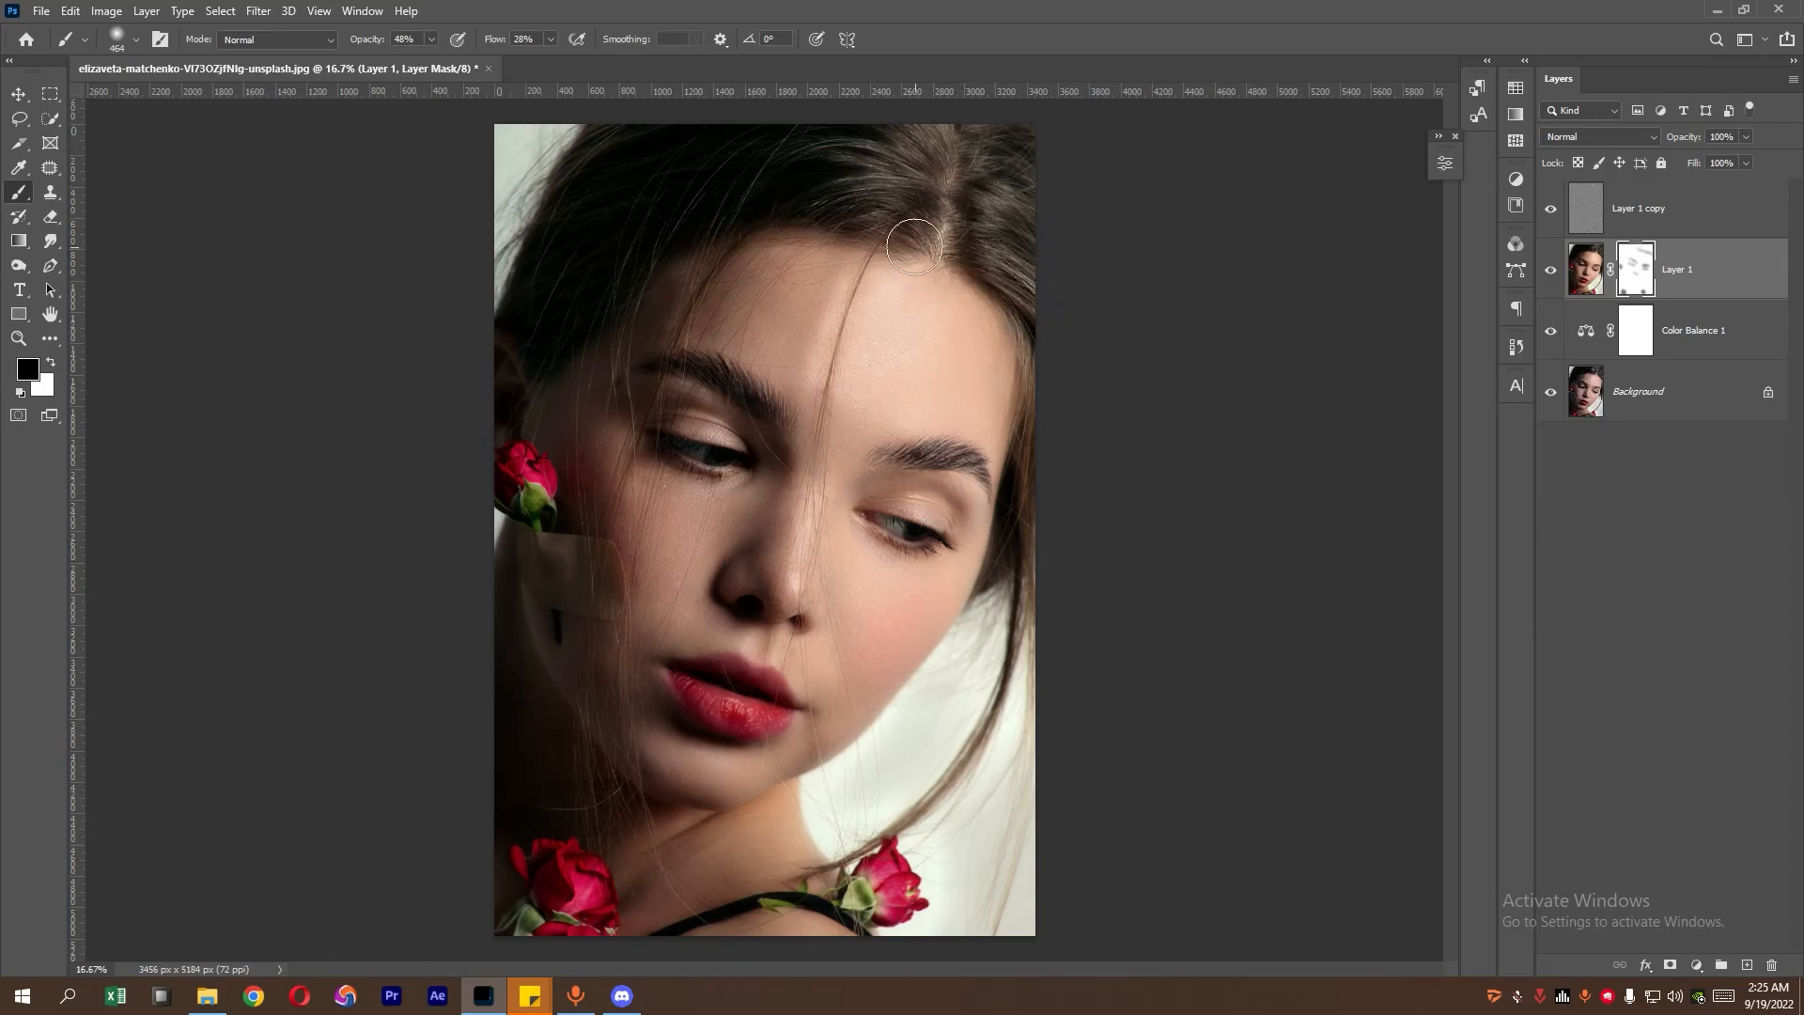
{"action": "key", "text": "ctrl+minus"}
{"action": "key", "text": "ctrl+plus"}
- Stamp all visible layers into a new top layer and hide the layers between it and the Background for a before-and-after comparison
{"action": "left_click", "coordinate": [1627, 233]}
{"action": "key", "text": "ctrl+alt+shift+e"}
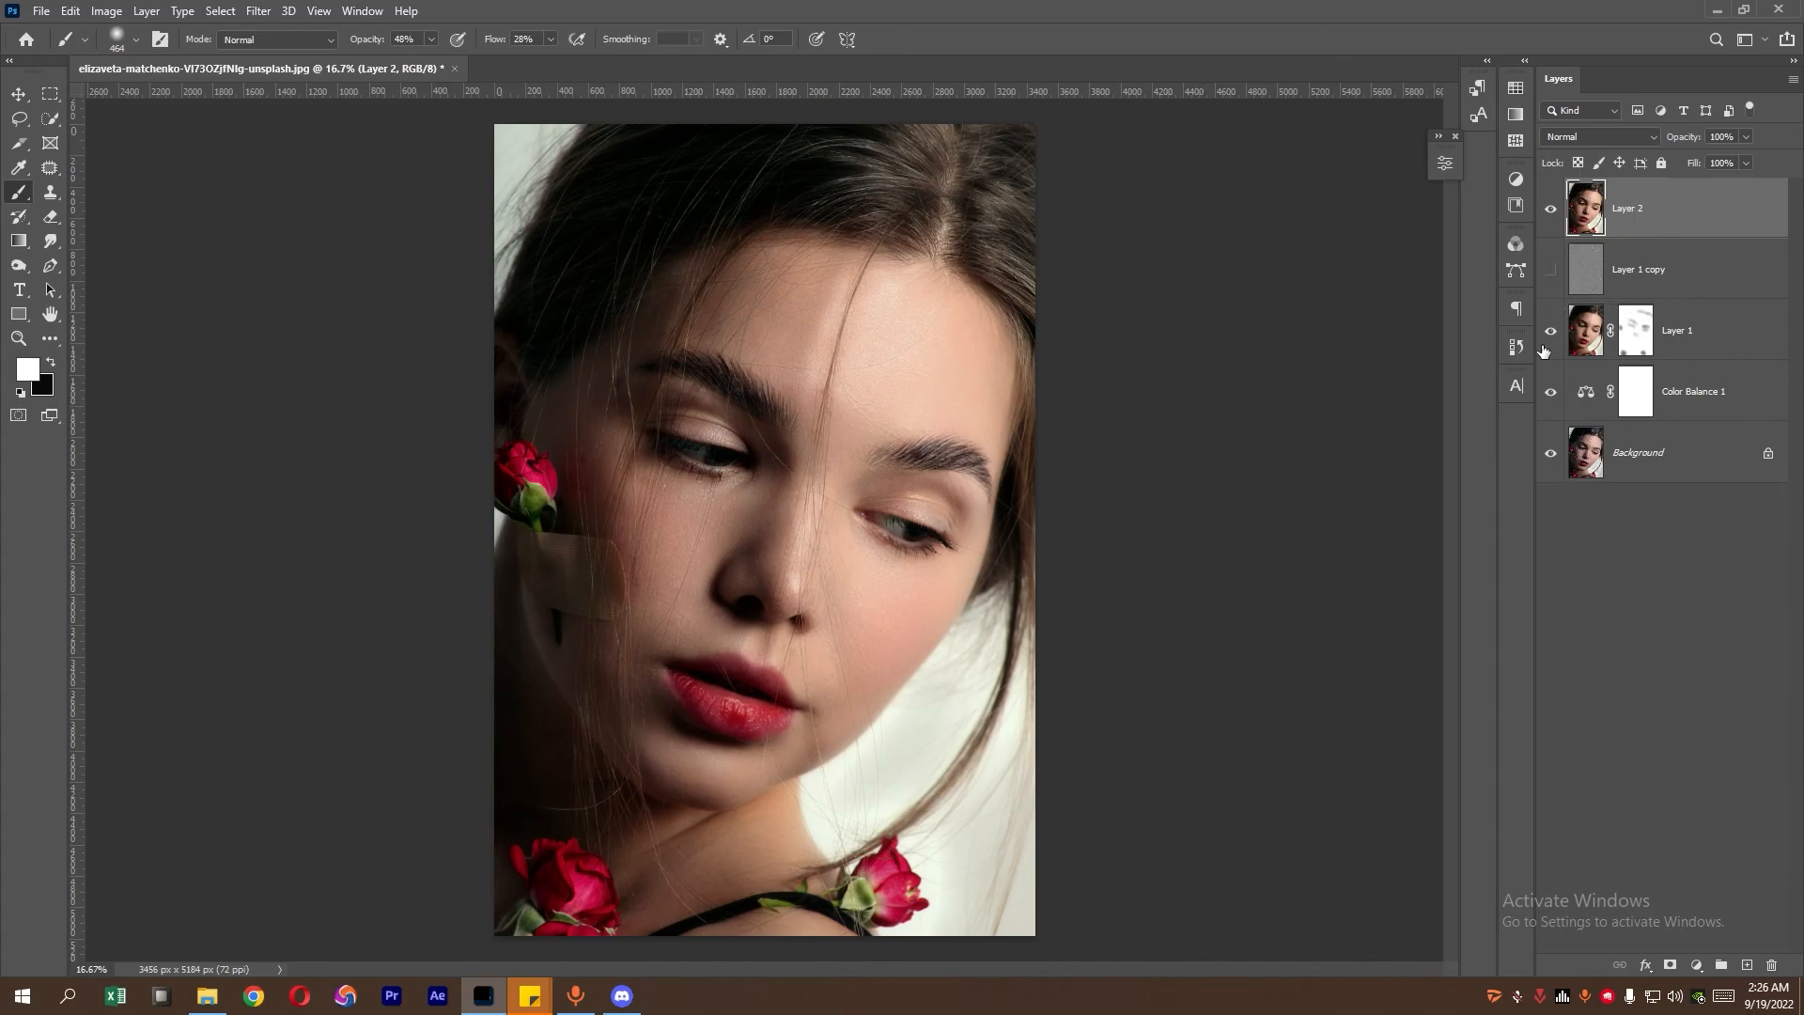
{"action": "left_click", "coordinate": [1547, 210]}
{"action": "left_click", "coordinate": [1547, 209]}
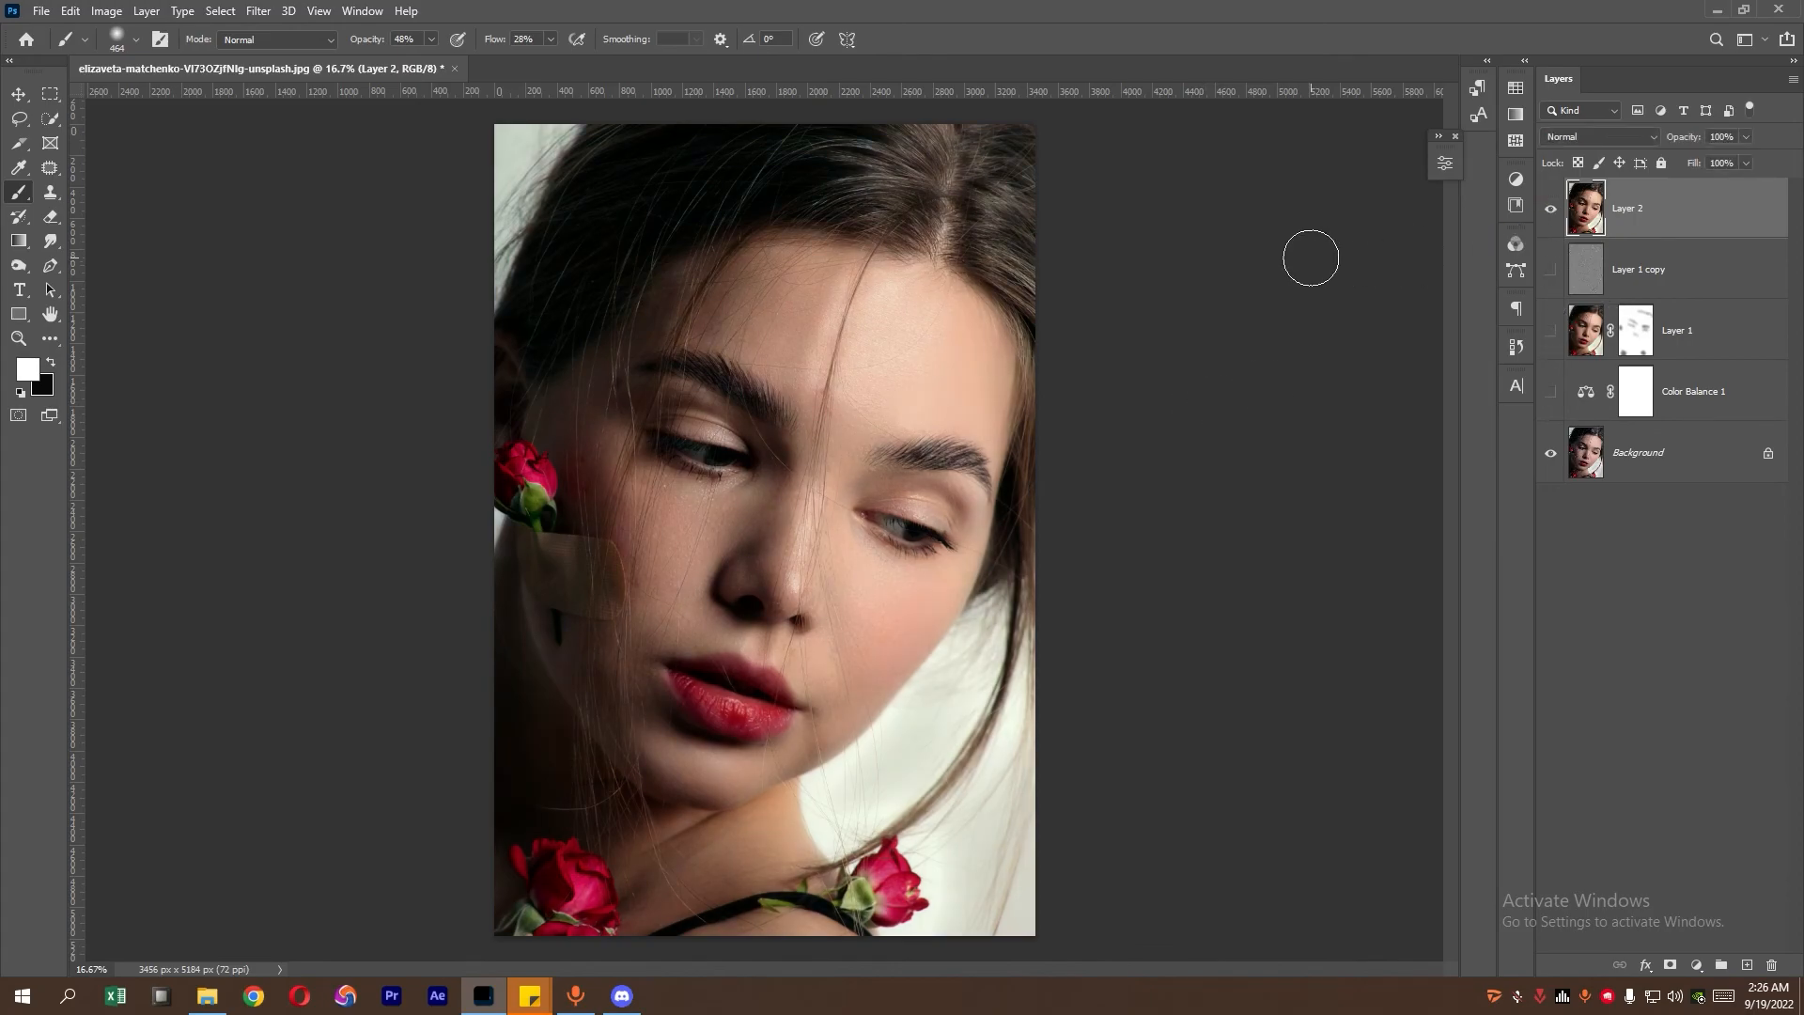